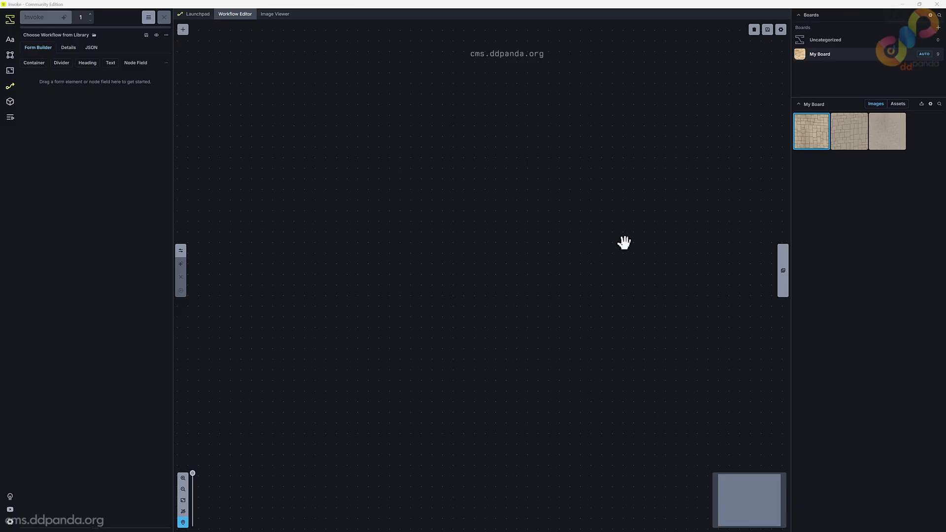
View the three stone texture images in My Board one by one and return to the workflow canvas.
left_click(809, 140)
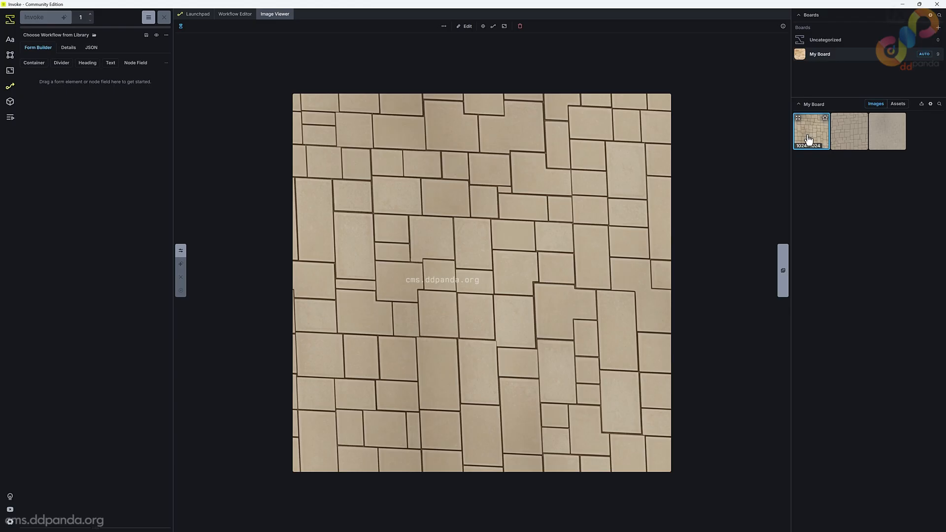
left_click(850, 139)
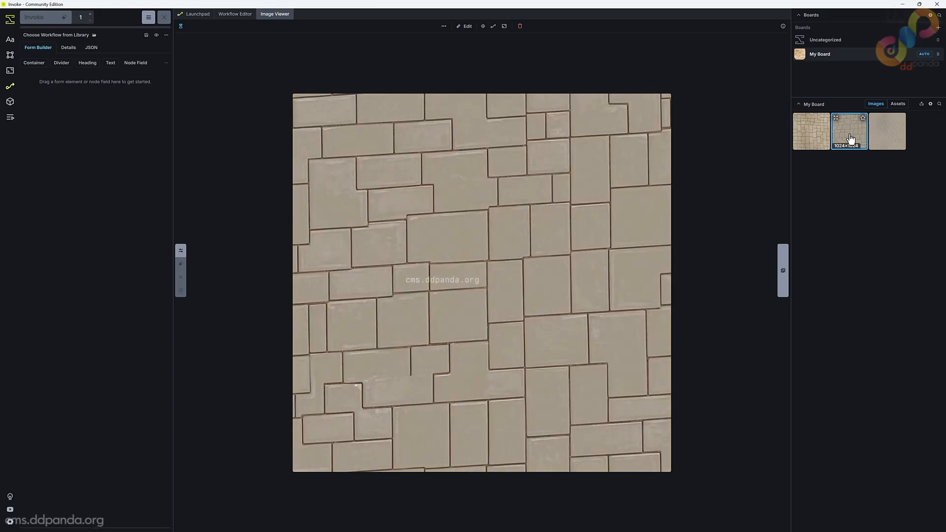
left_click(887, 132)
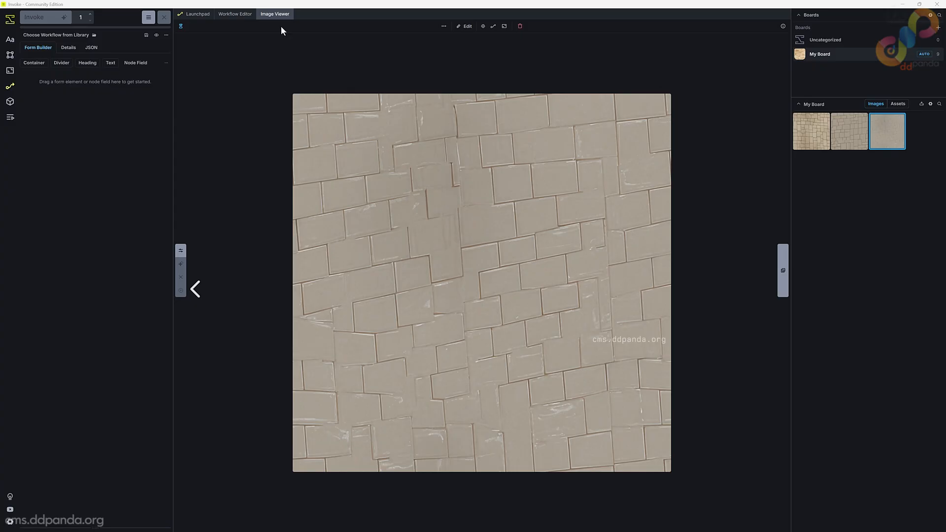
left_click(237, 15)
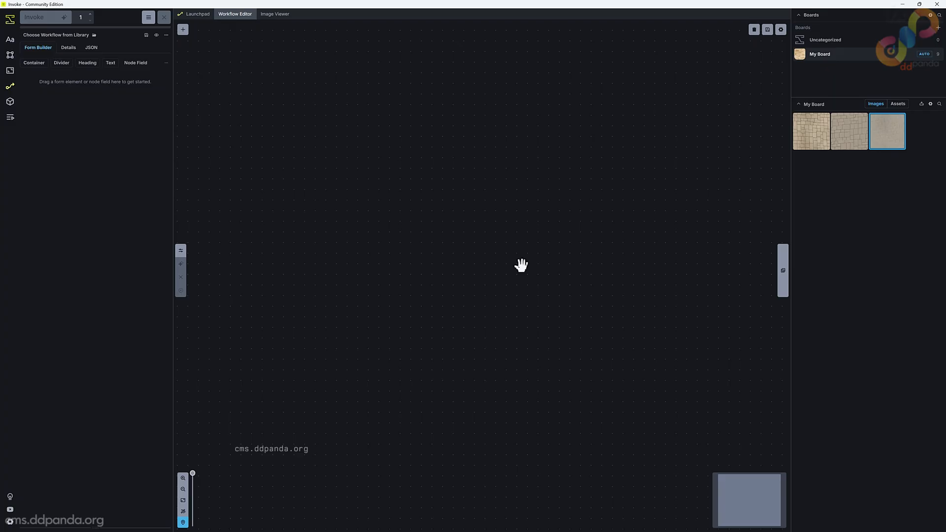
Add an Image Primitive node to the workflow and place it in the upper-left area of the canvas.
mouse_move(487, 234)
left_mouse_down()
mouse_move(461, 255)
mouse_move(481, 248)
left_mouse_up()
left_click_drag(488, 257, 472, 236)
key("shift+a")
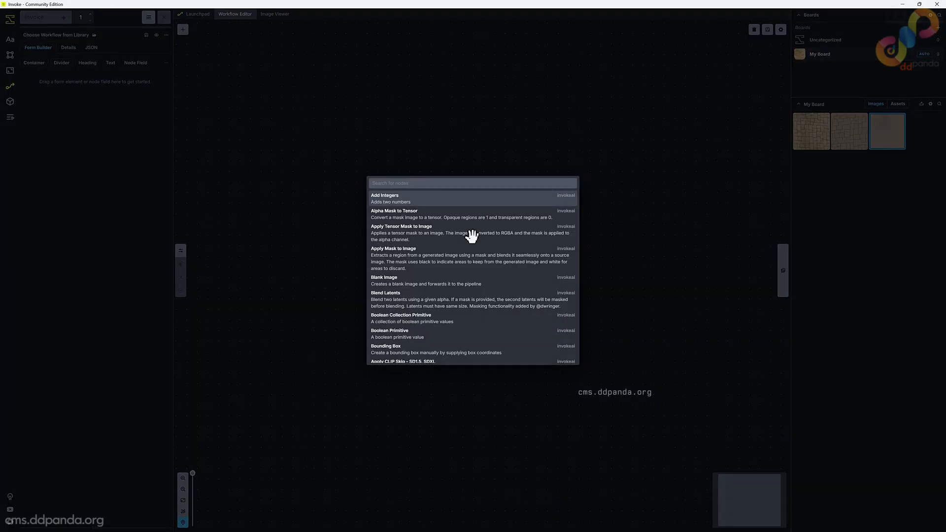
type("image prim")
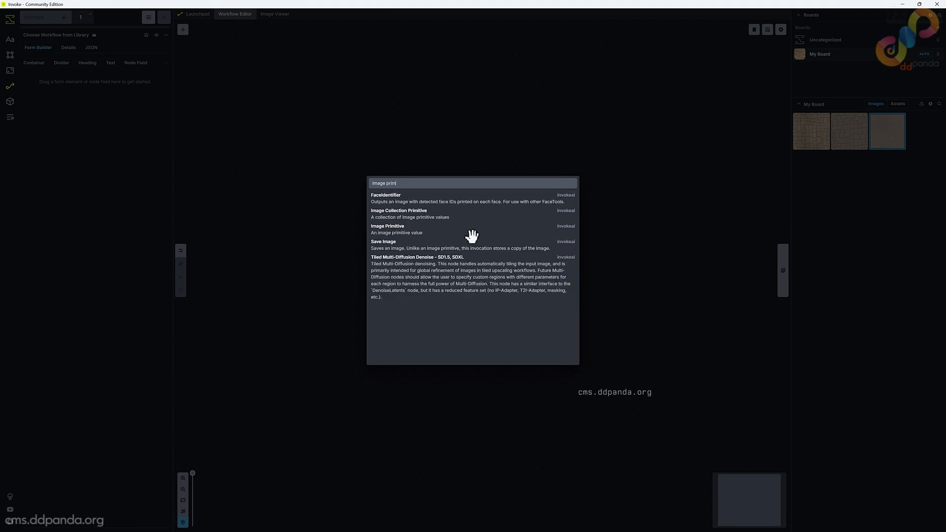
left_click(428, 213)
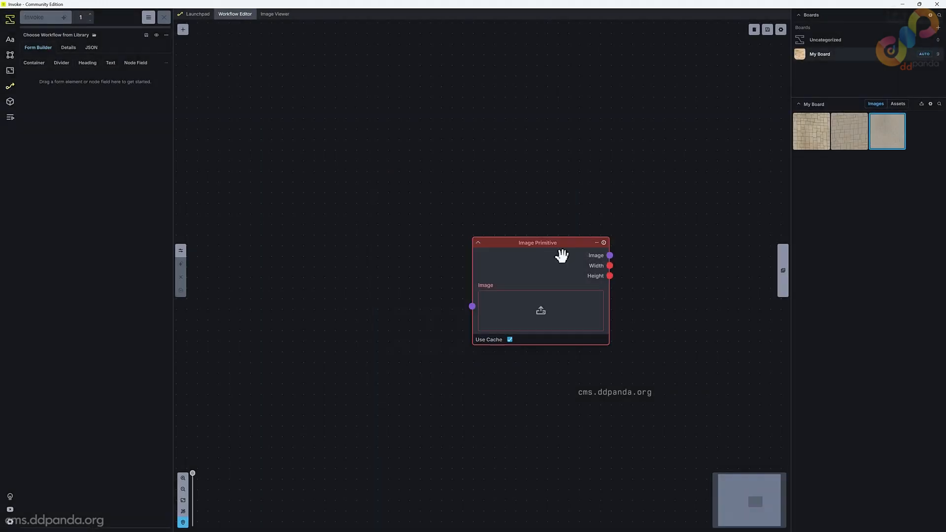
left_click_drag(555, 242, 376, 131)
Load craftwand-produkt-modular-wood-wall-system-1-b.jpg from the textures folder into the Image Primitive node.
left_click(371, 201)
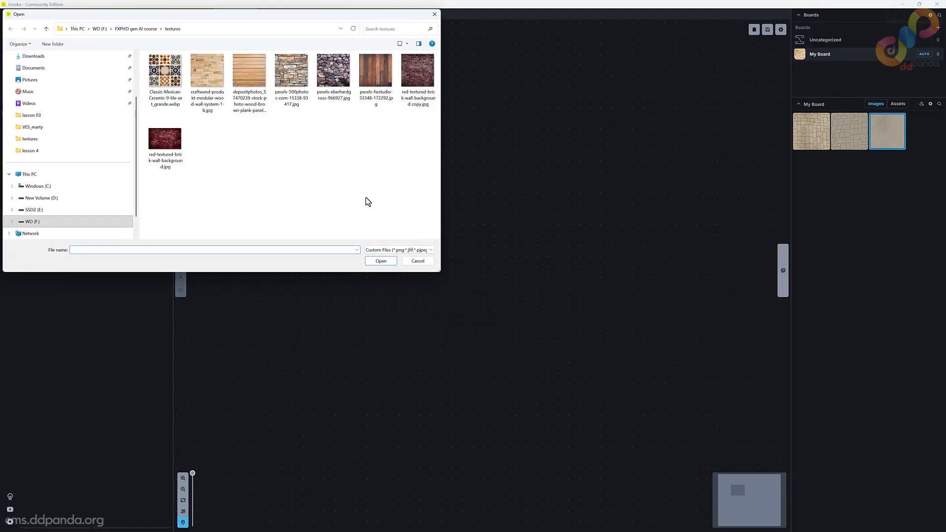
left_click(205, 79)
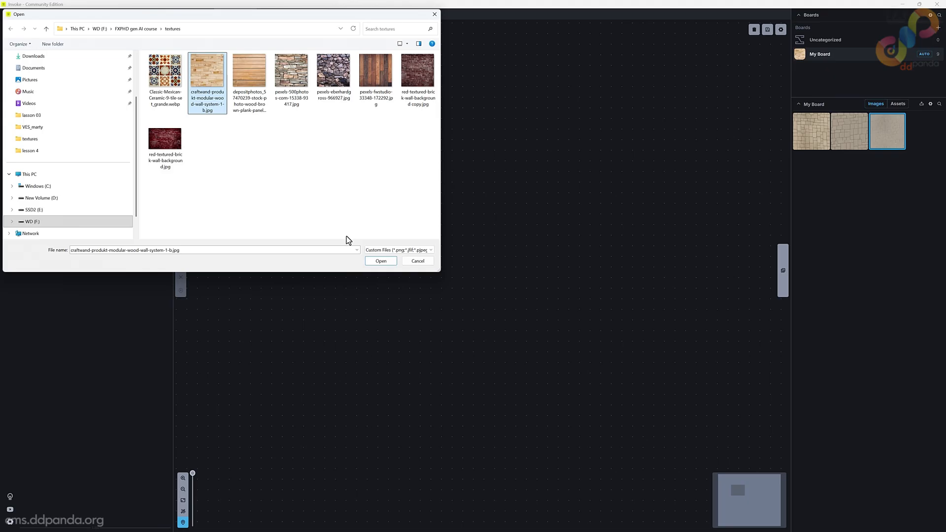
left_click(381, 260)
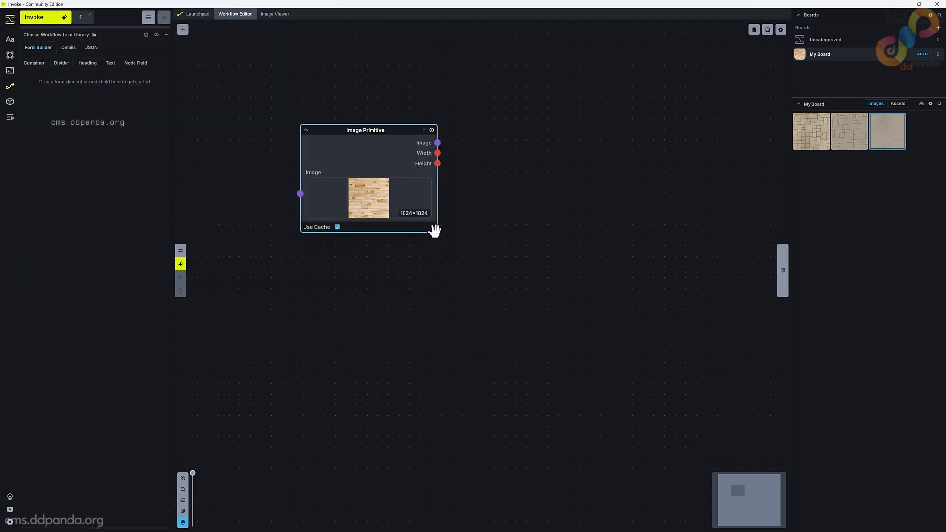
scroll(377, 203, "up", 3)
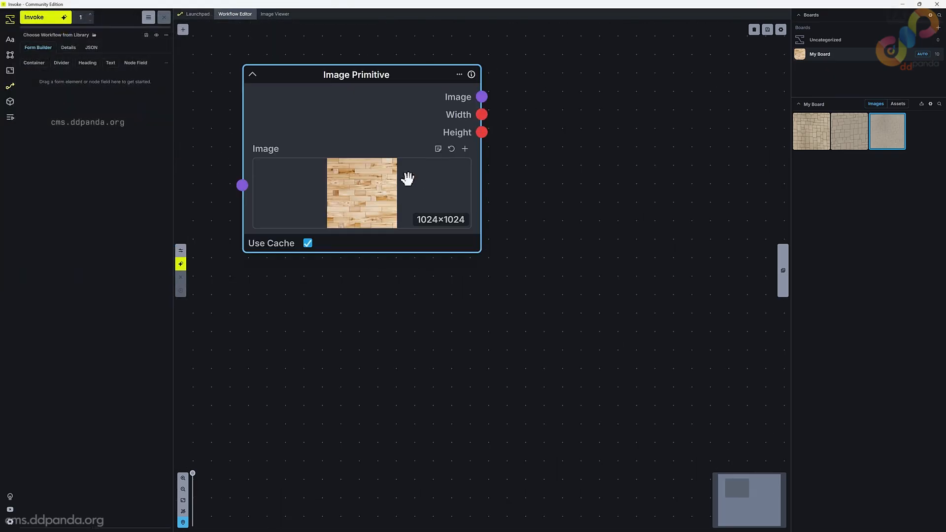
left_click_drag(390, 111, 382, 142)
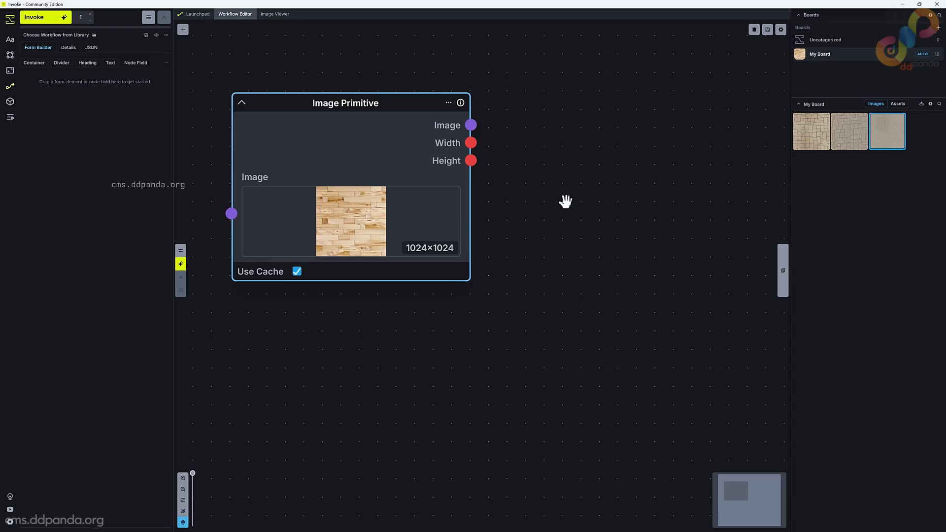
Add a Canny Edge Detection node and arrange it beside the Image Primitive node, to its right.
left_click_drag(384, 166, 312, 177)
scroll(512, 227, "down", 5)
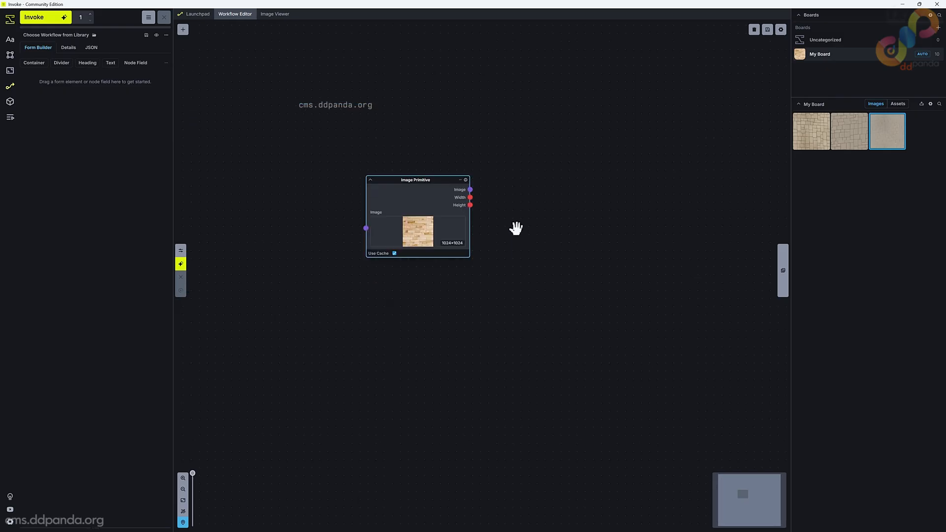
scroll(518, 228, "up", 4)
scroll(529, 229, "down", 2)
left_click_drag(554, 232, 483, 251)
scroll(489, 225, "up", 2)
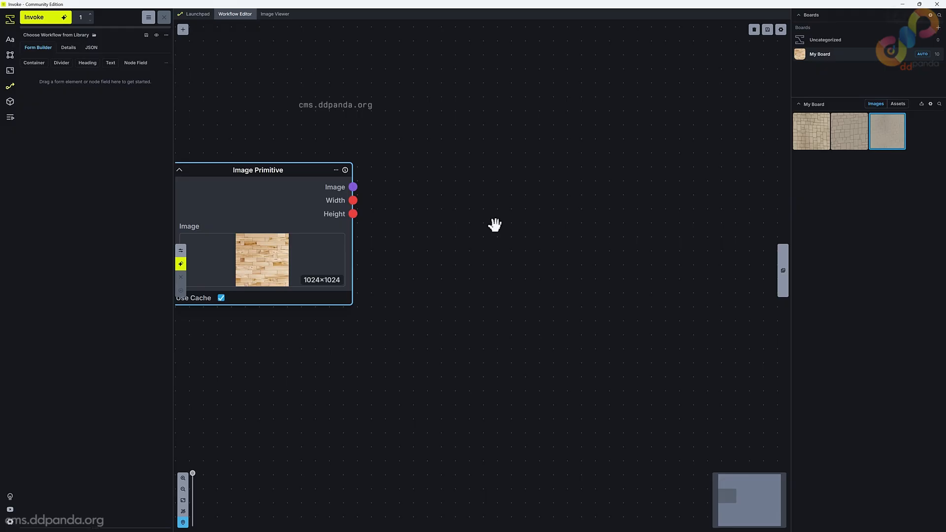
key("shift+a")
type("edge")
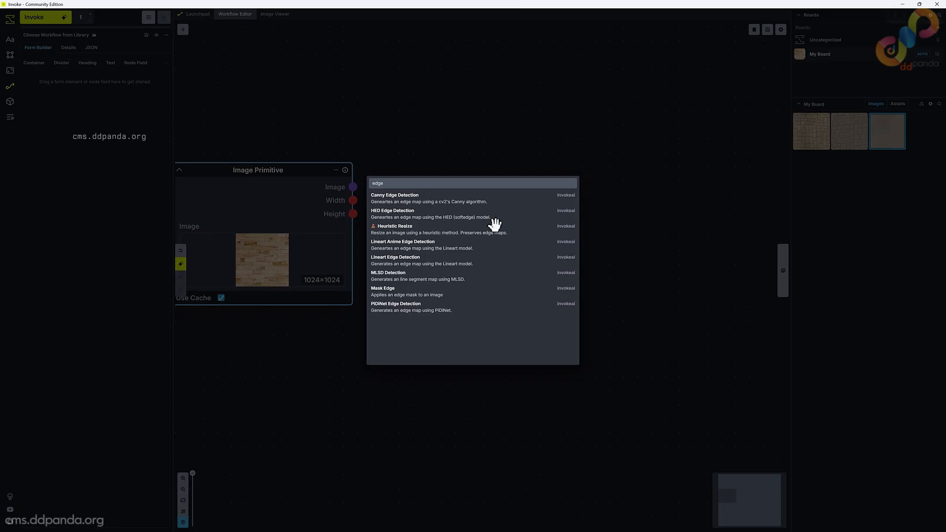
left_click(432, 199)
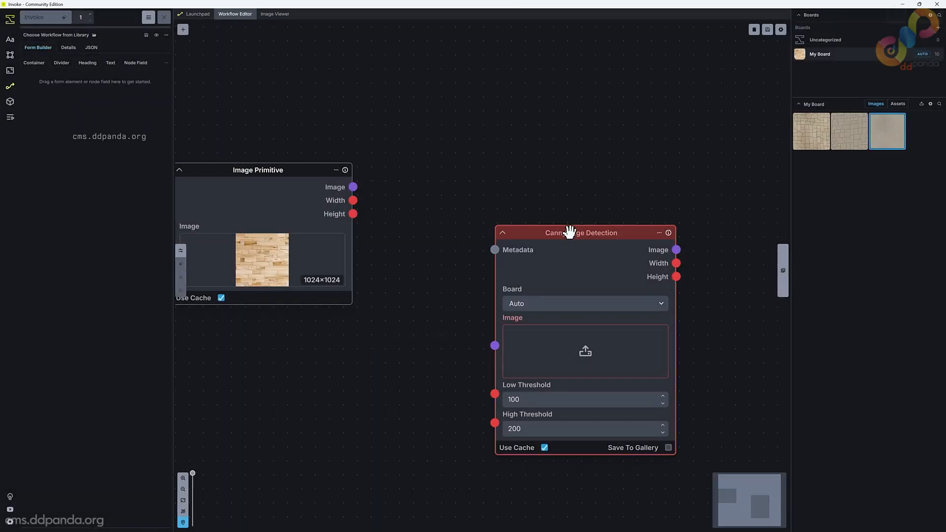
left_click_drag(570, 231, 542, 128)
left_click_drag(286, 173, 284, 120)
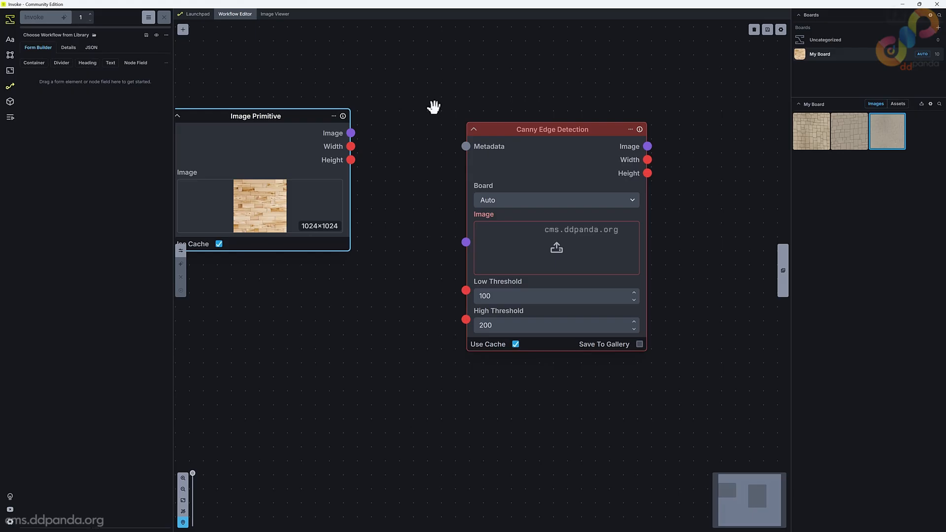
Connect the Image Primitive's image output to the Canny Edge Detection's image input and enable Save To Gallery on the Canny node.
left_click_drag(351, 132, 466, 242)
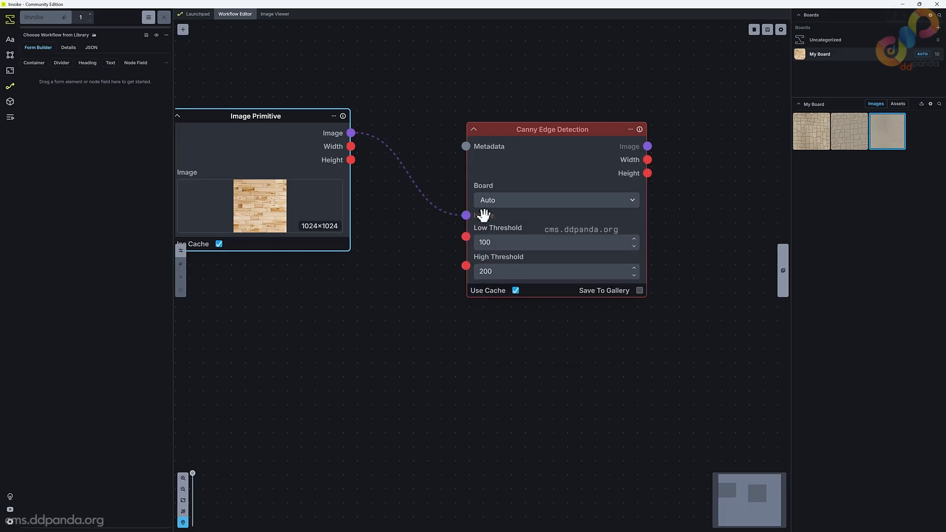
left_click_drag(571, 126, 545, 121)
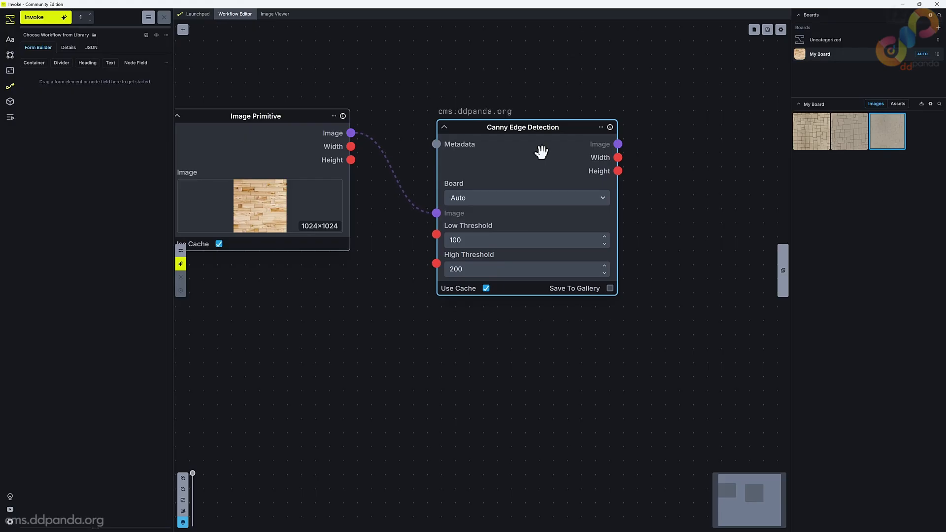
left_click(609, 289)
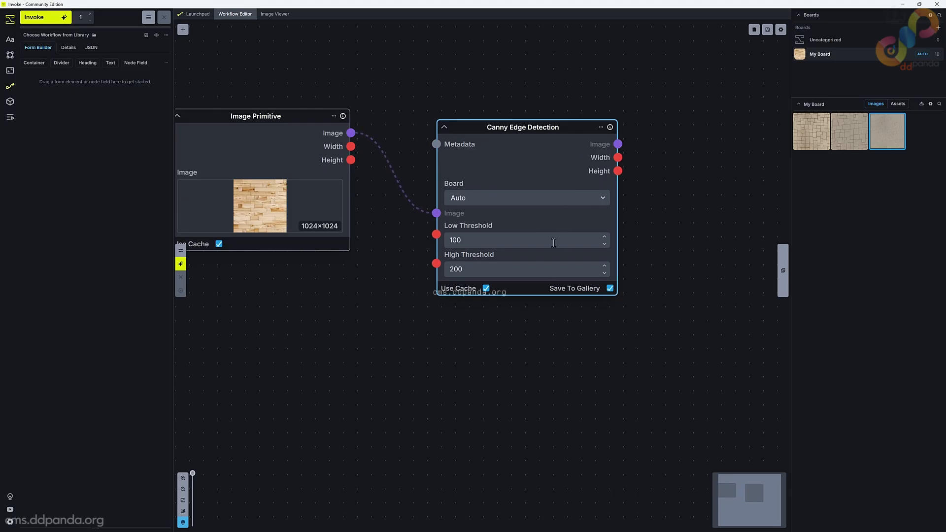
Run the workflow with the default Canny thresholds, view the generated edge map, and return to the workflow canvas.
key("ctrl+Return")
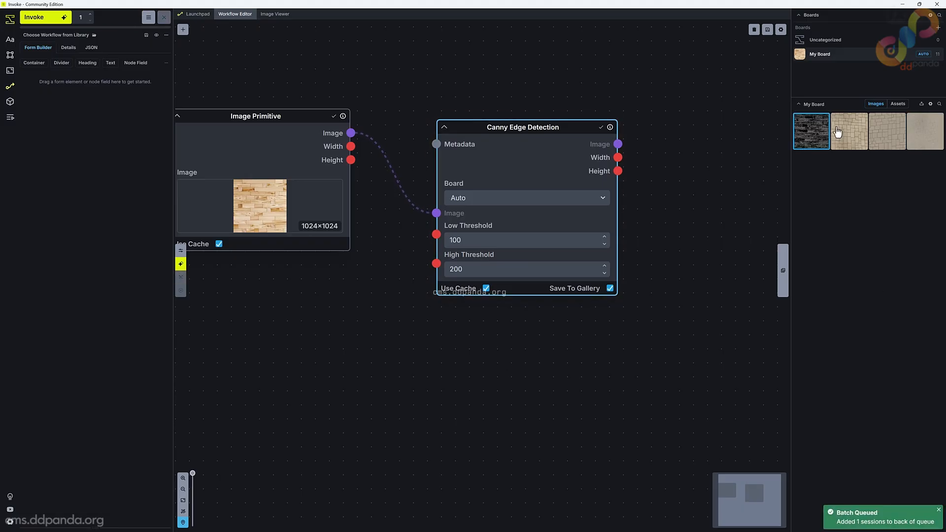
double_click(811, 129)
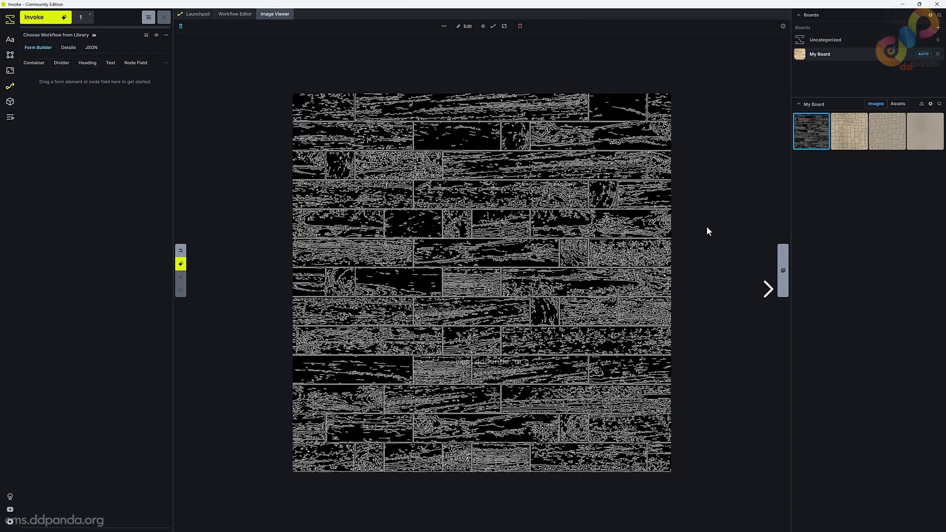
left_click(235, 14)
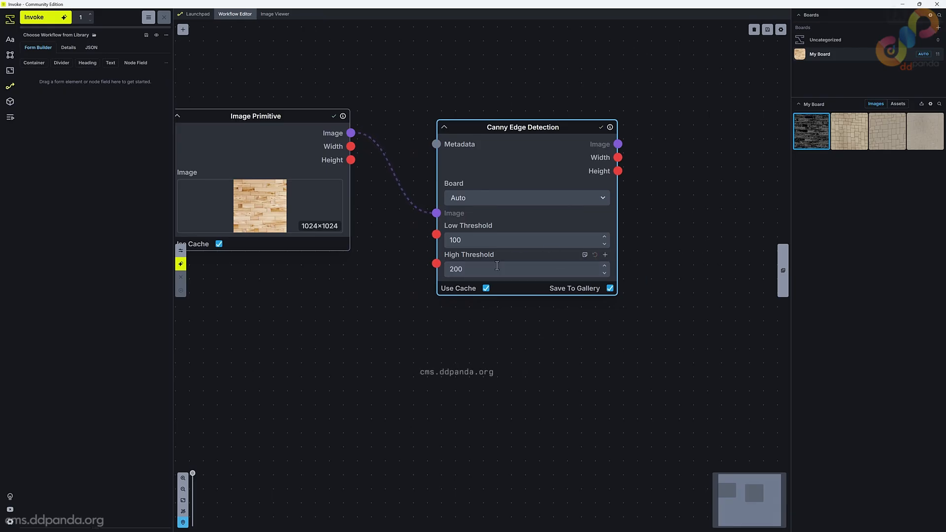
Set the Canny node's Low Threshold to 0, run the workflow again and inspect the new edge map.
left_click_drag(467, 239, 446, 239)
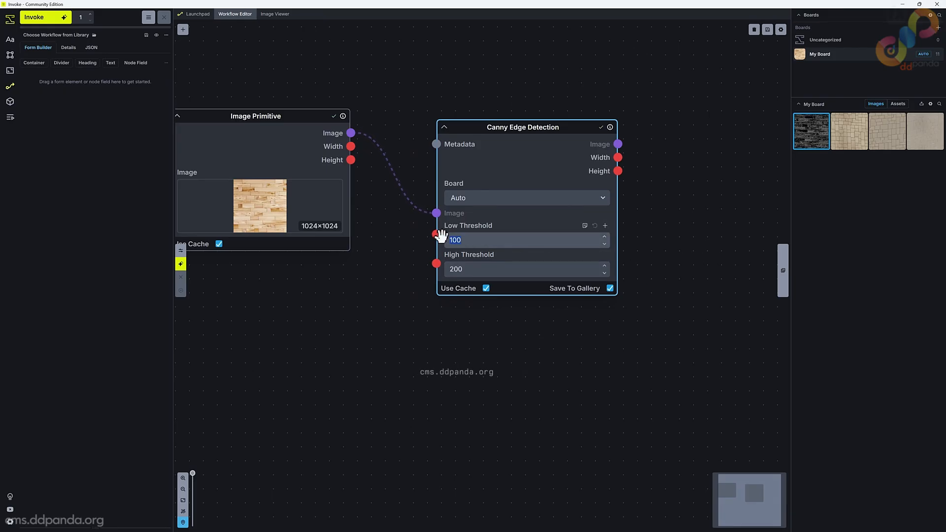
type("0")
left_click(538, 351)
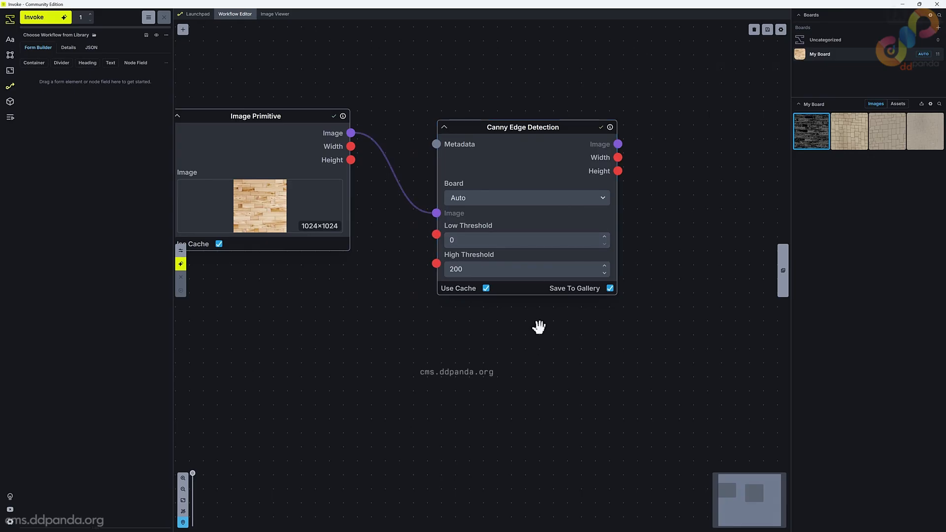
key("ctrl+Return")
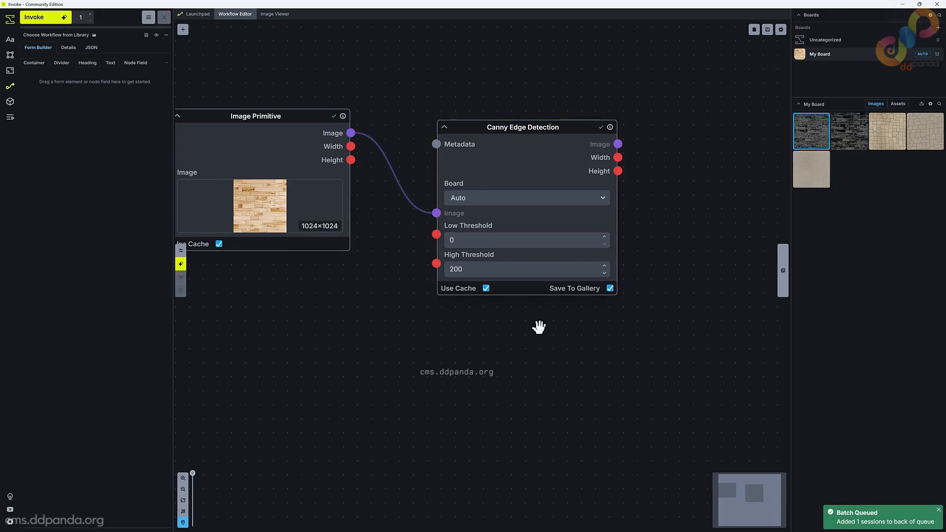
left_click(805, 139)
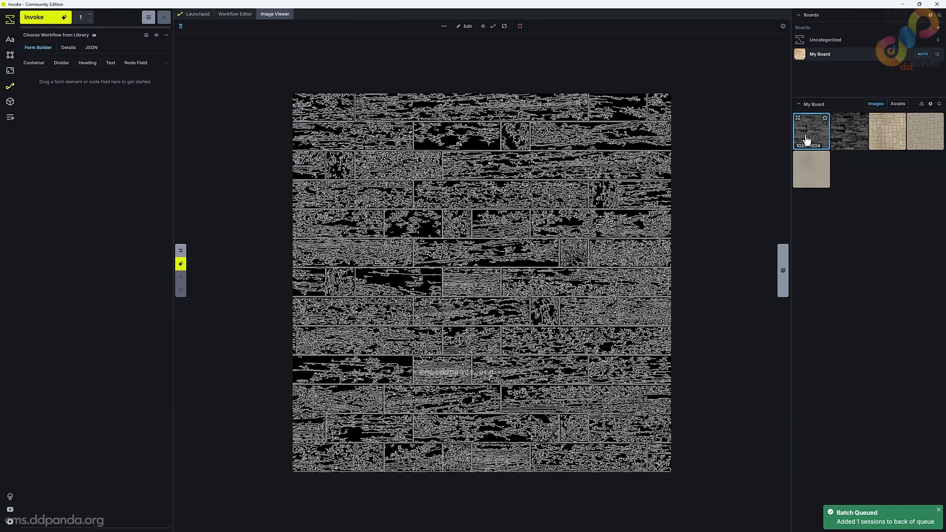
left_click(249, 15)
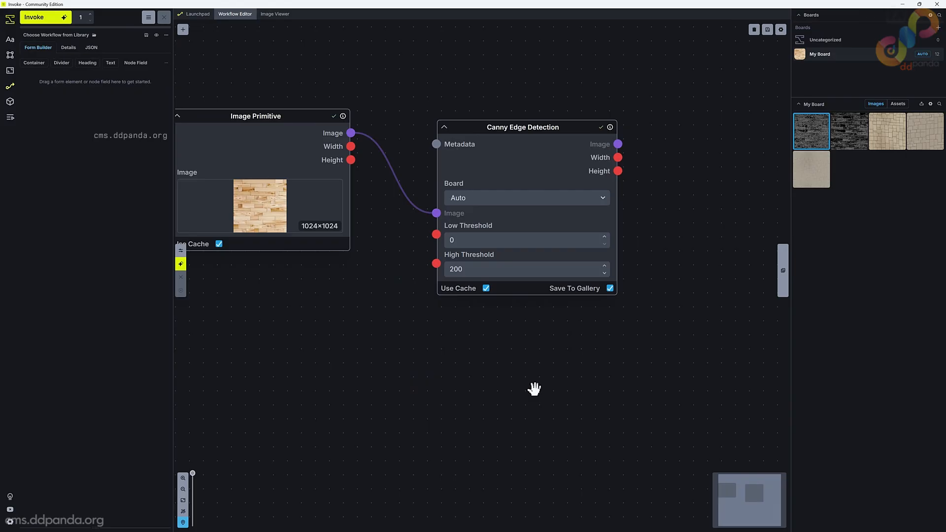
Set the Canny node's High Threshold to its maximum of 255 and its Low Threshold to 250.
left_click_drag(466, 270, 439, 266)
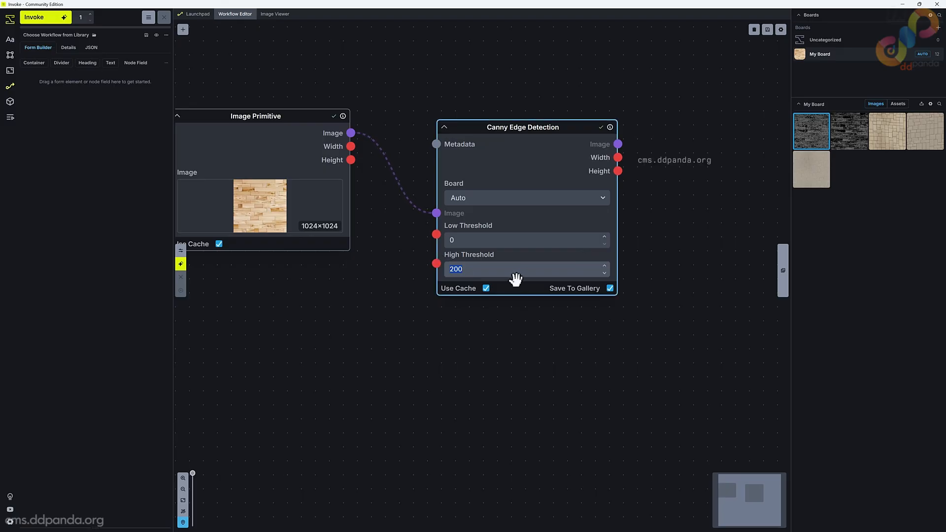
type("300")
left_click(474, 239)
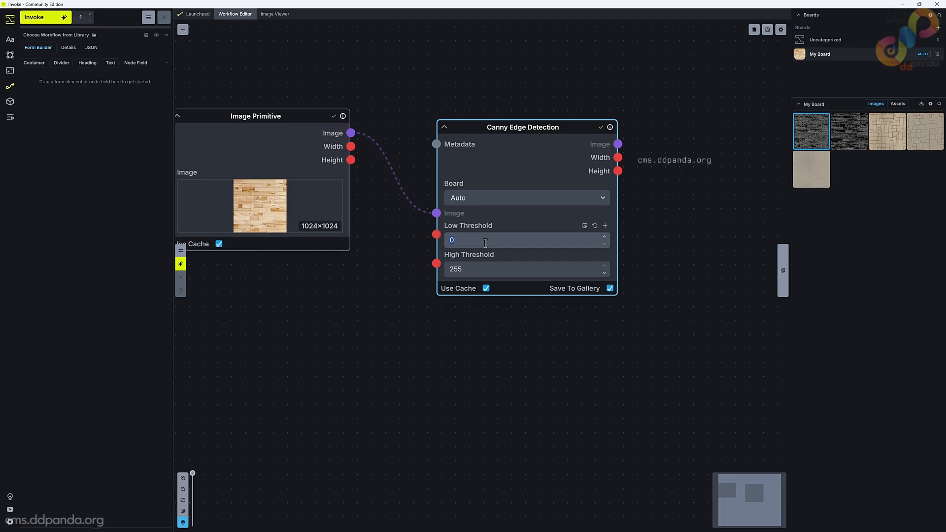
type("250")
left_click(676, 213)
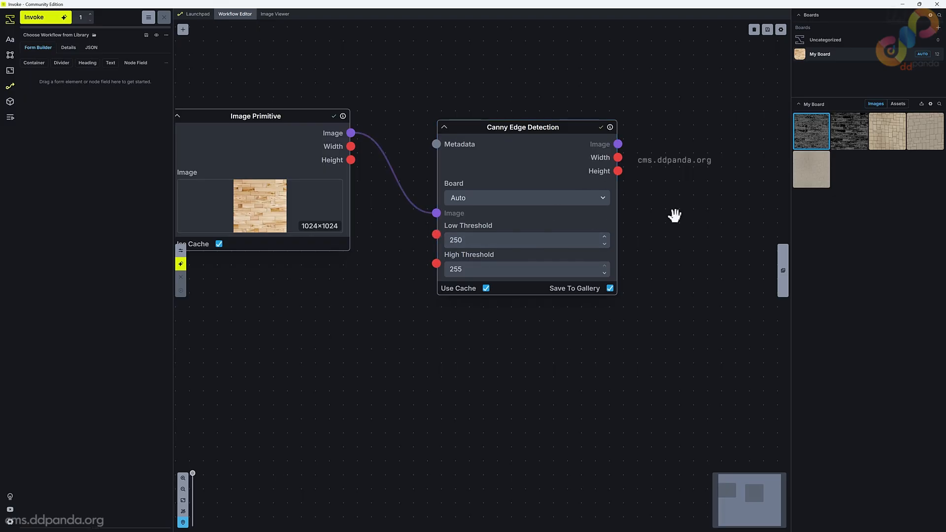
Set the Canny node's Low Threshold to 200, run the workflow and view the resulting edge map.
left_click(455, 269)
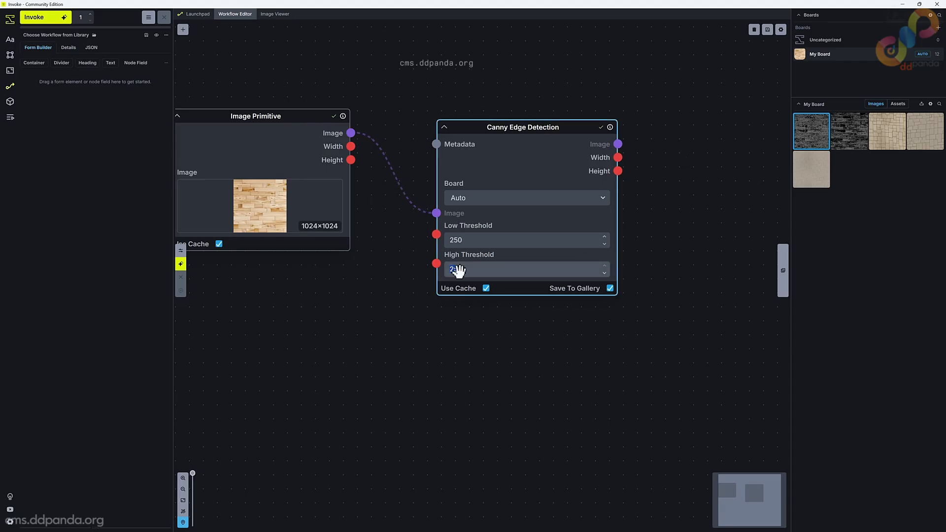
left_click(462, 239)
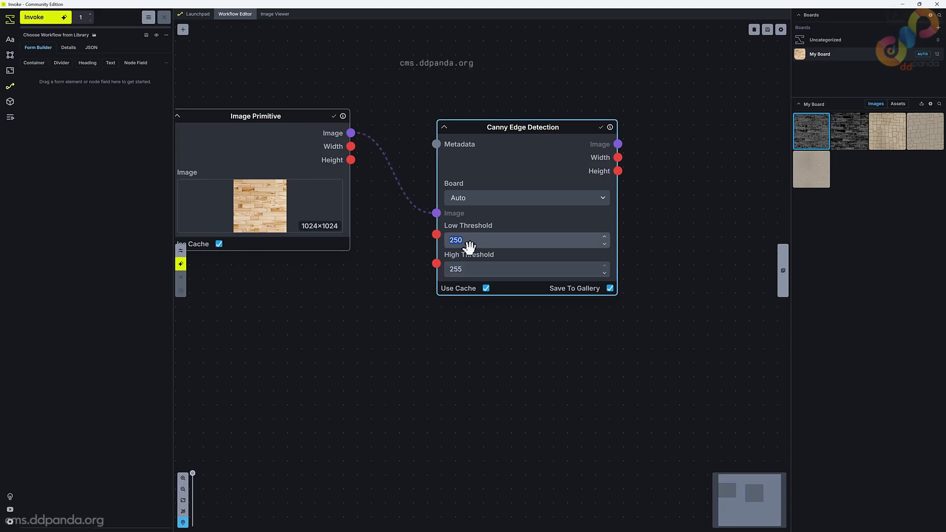
type("200")
left_click(659, 254)
key("ctrl+Return")
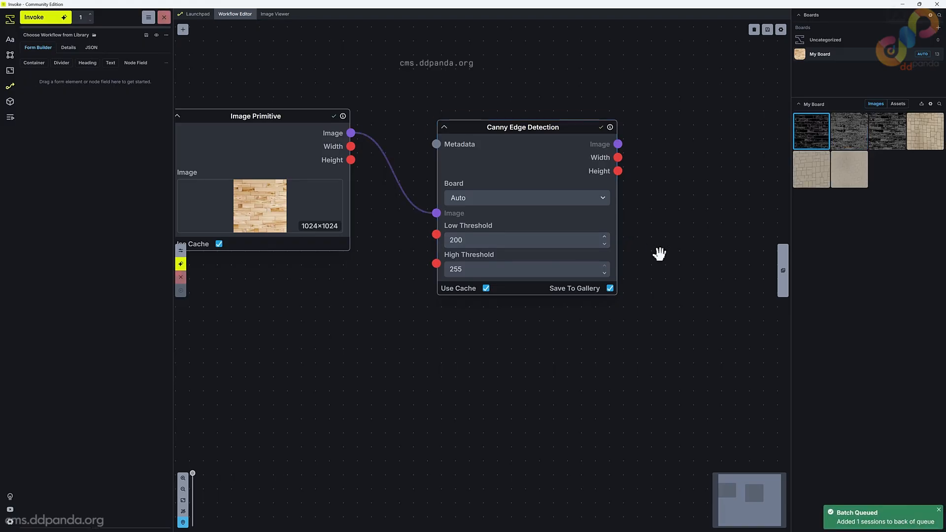
left_click(814, 132)
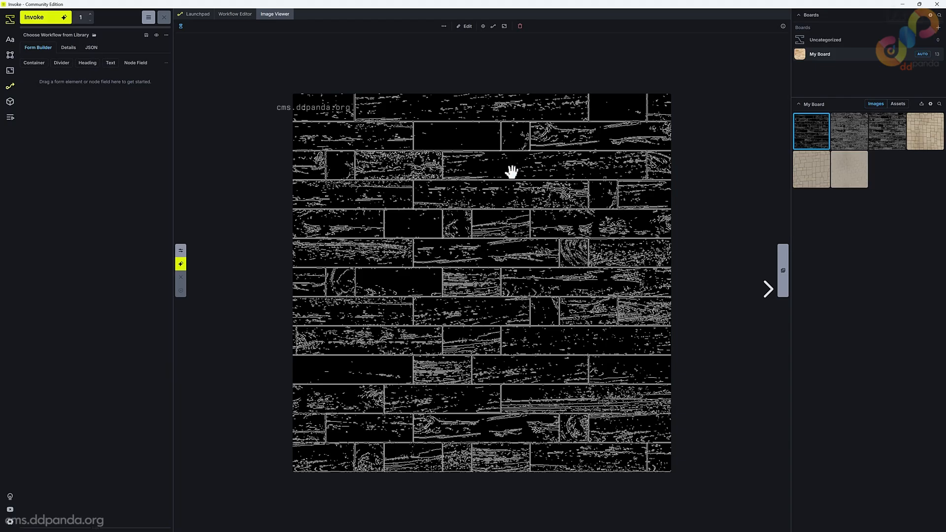
Return to the workflow canvas and delete the Canny Edge Detection node.
left_click(226, 14)
left_click_drag(277, 147, 291, 153)
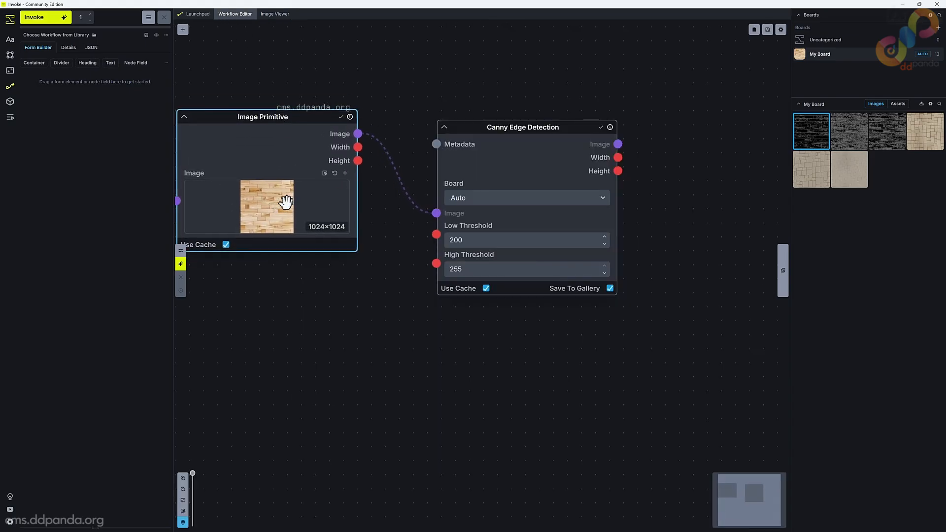
left_click_drag(474, 180, 507, 127)
scroll(435, 205, "down", 3)
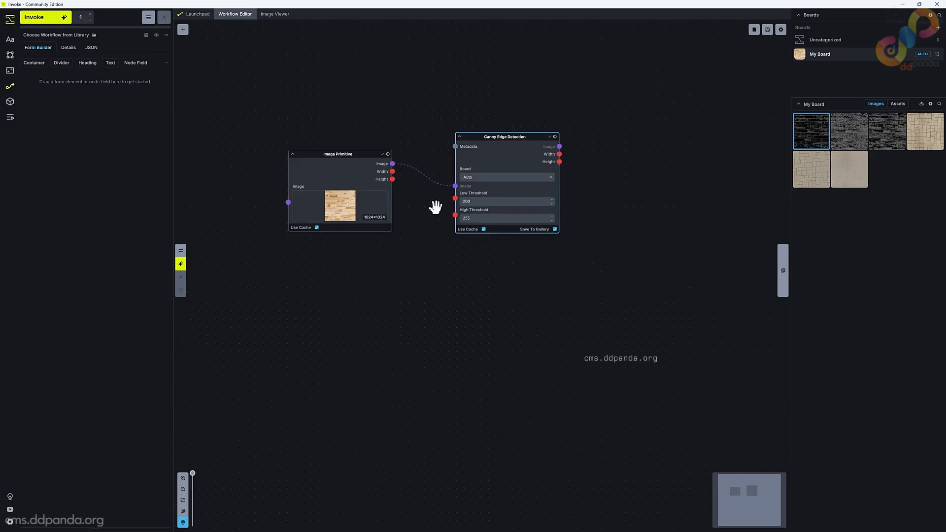
scroll(432, 219, "up", 3)
left_click_drag(430, 235, 436, 280)
left_click(555, 192)
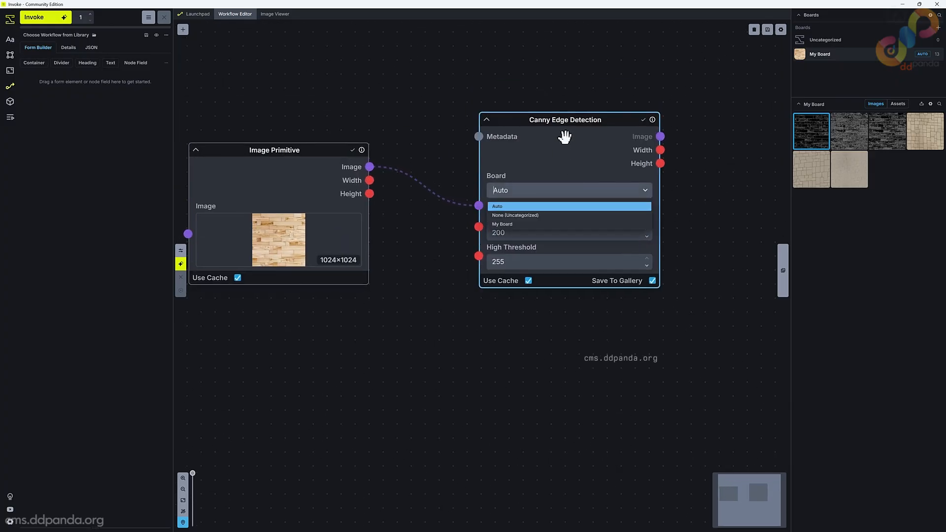
left_click_drag(564, 135, 588, 104)
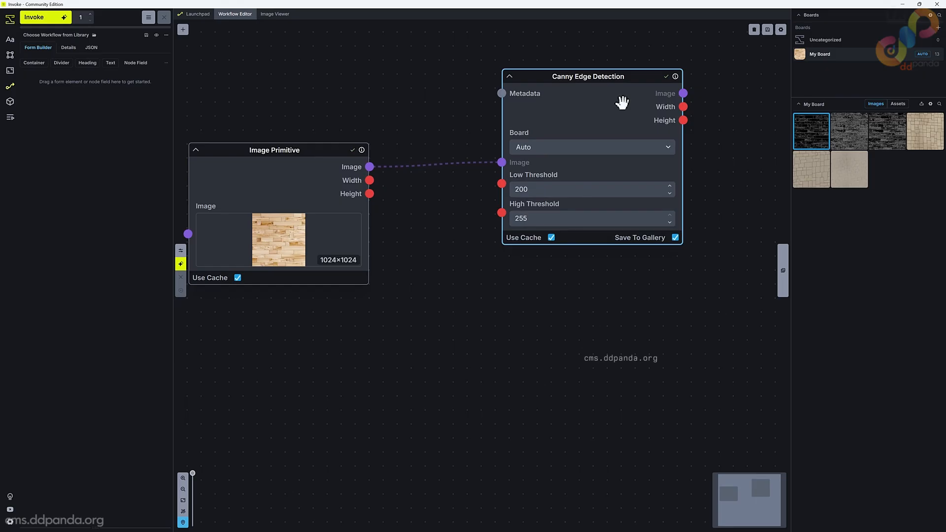
left_click_drag(623, 119, 595, 123)
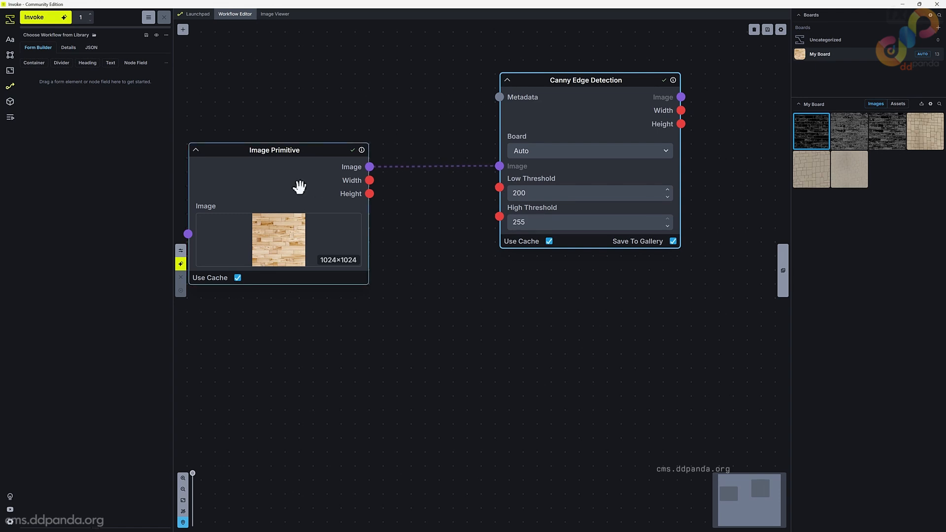
left_click_drag(300, 186, 313, 152)
left_click_drag(562, 135, 554, 185)
key("Delete")
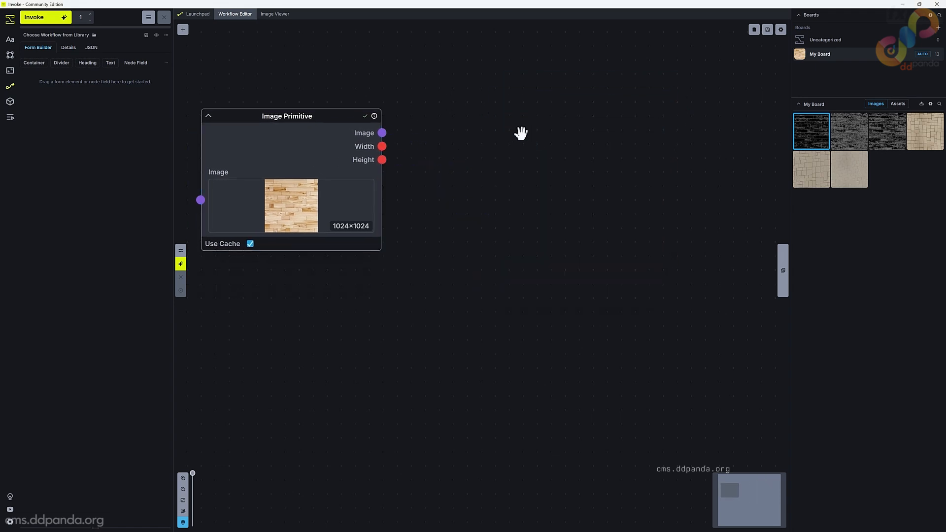
Add an HED Edge Detection node beside the Image Primitive node and connect the primitive's Image output to its Image input.
key("shift+a")
type("edg")
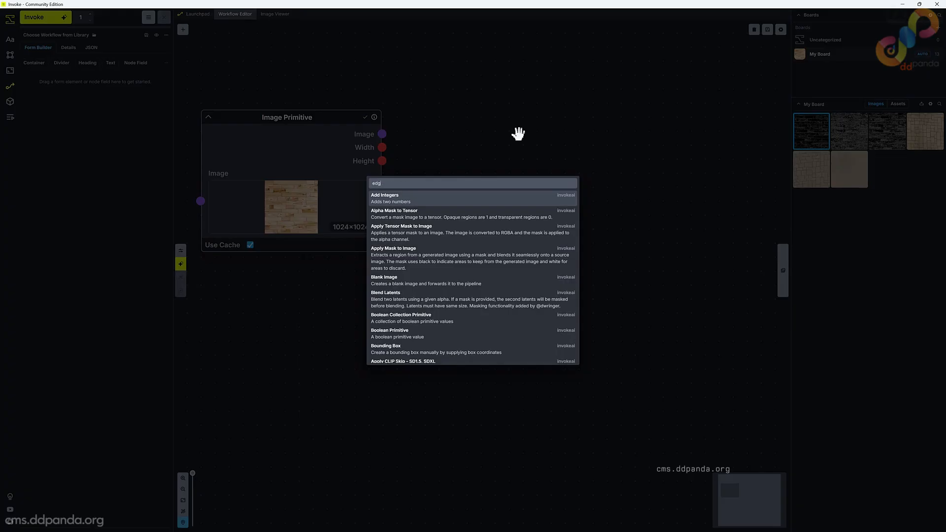
type("e")
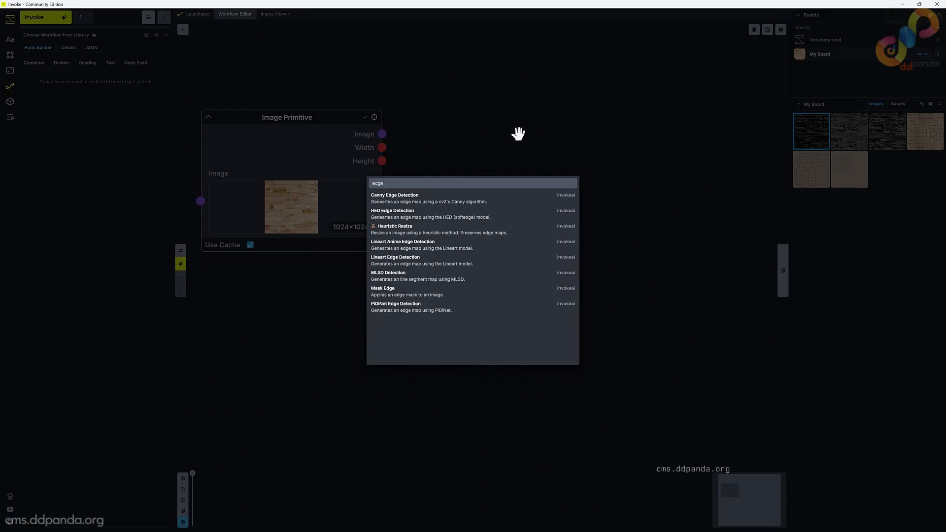
left_click(428, 218)
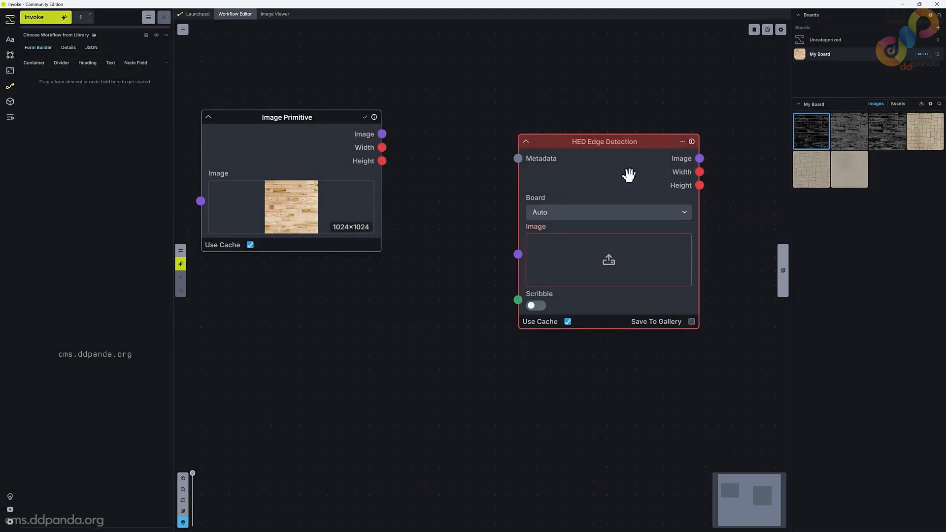
left_click_drag(627, 177, 555, 120)
left_click_drag(382, 133, 470, 199)
left_click_drag(321, 164, 329, 125)
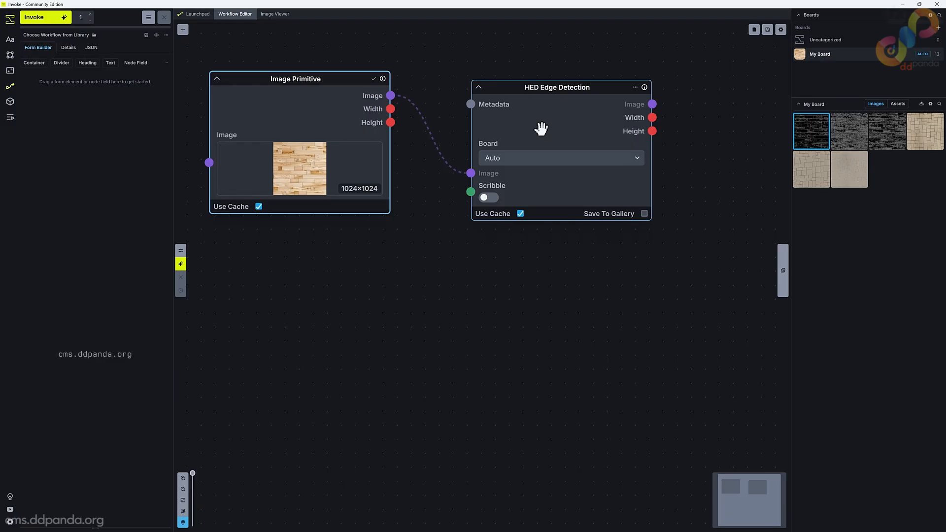
left_click_drag(540, 126, 528, 142)
Enable Save To Gallery on the HED Edge Detection node, run the workflow and view the generated edge map.
left_click(633, 229)
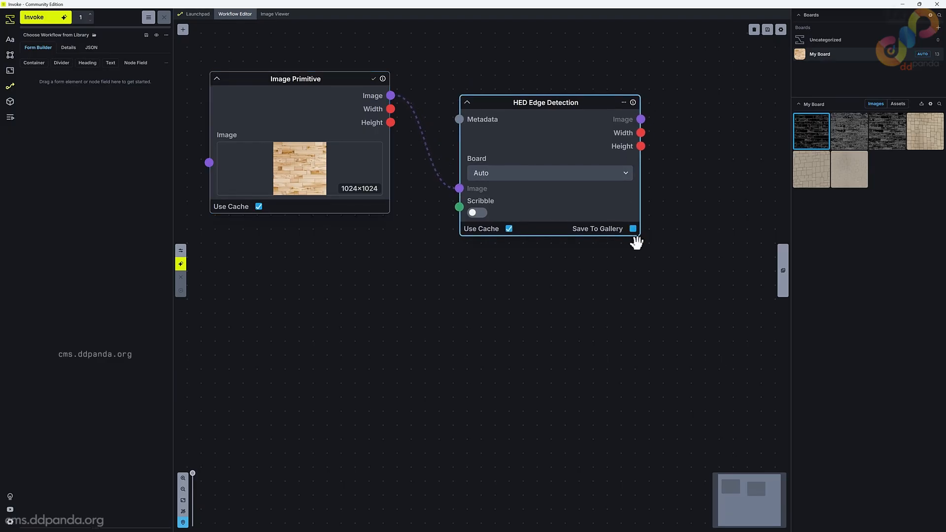
key("ctrl+Return")
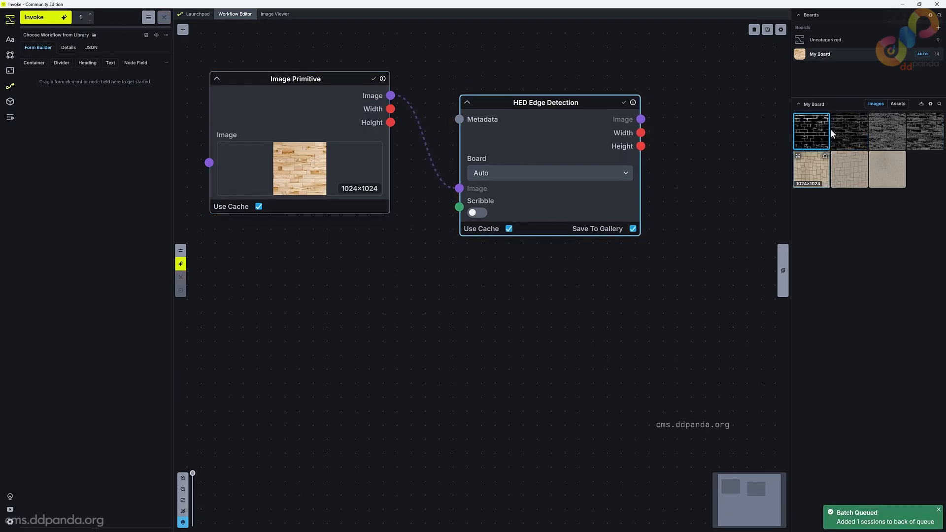
double_click(808, 134)
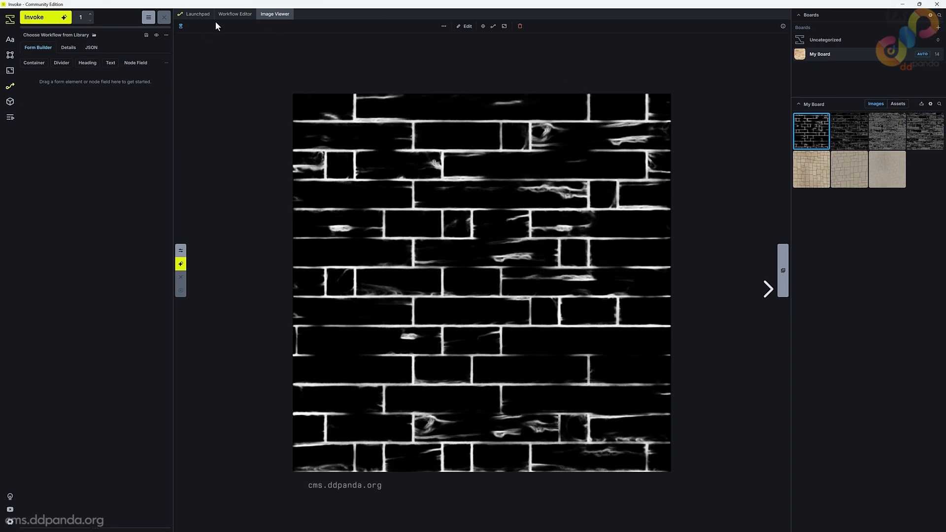
Enable Scribble on the HED Edge Detection node, run the workflow again and view the new edge map.
left_click(235, 14)
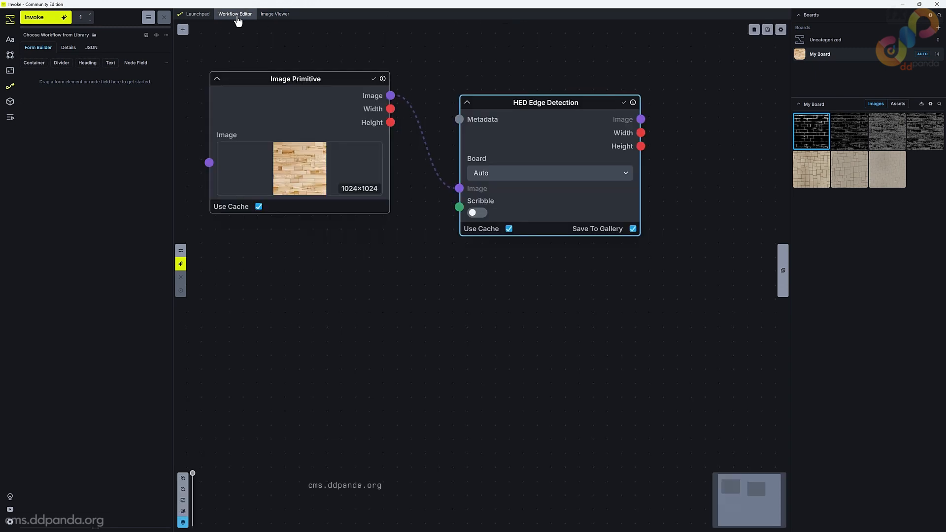
left_click(477, 213)
key("ctrl+Return")
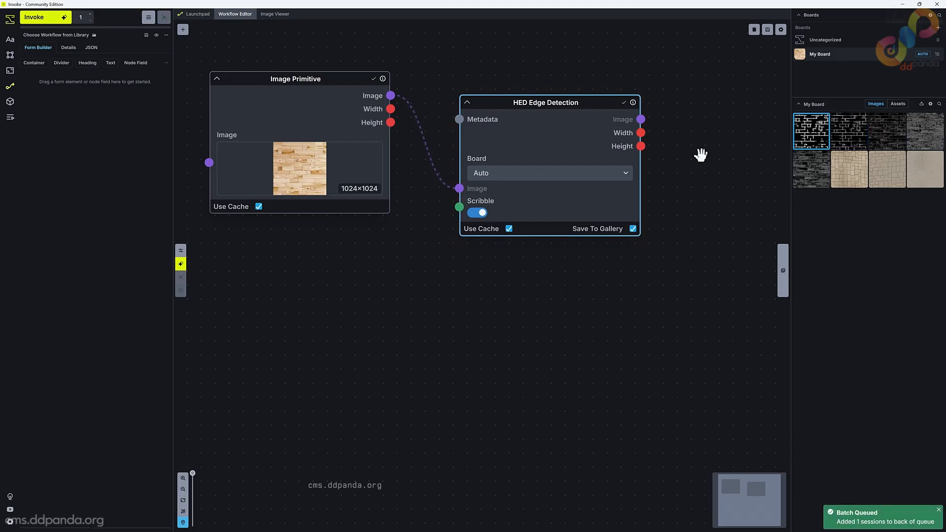
left_click(812, 138)
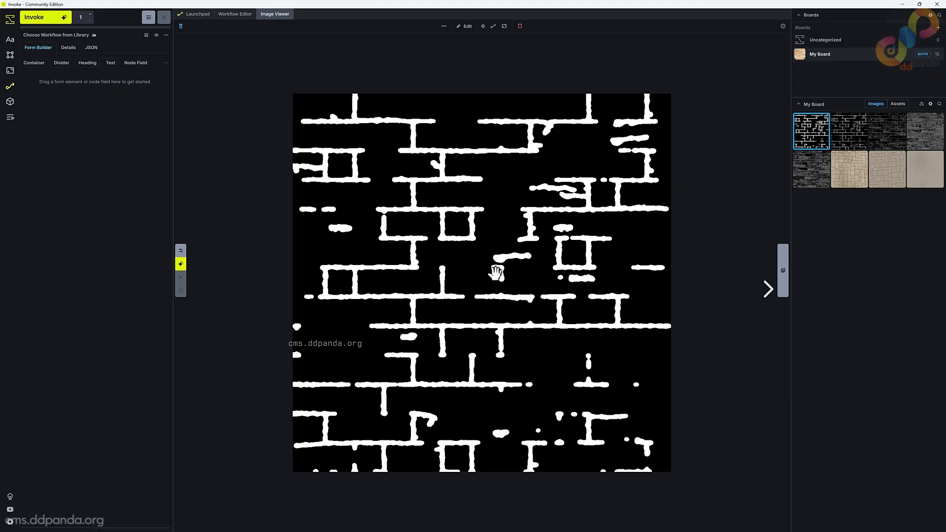
Go back to the workflow canvas and remove the HED Edge Detection node.
left_click(232, 14)
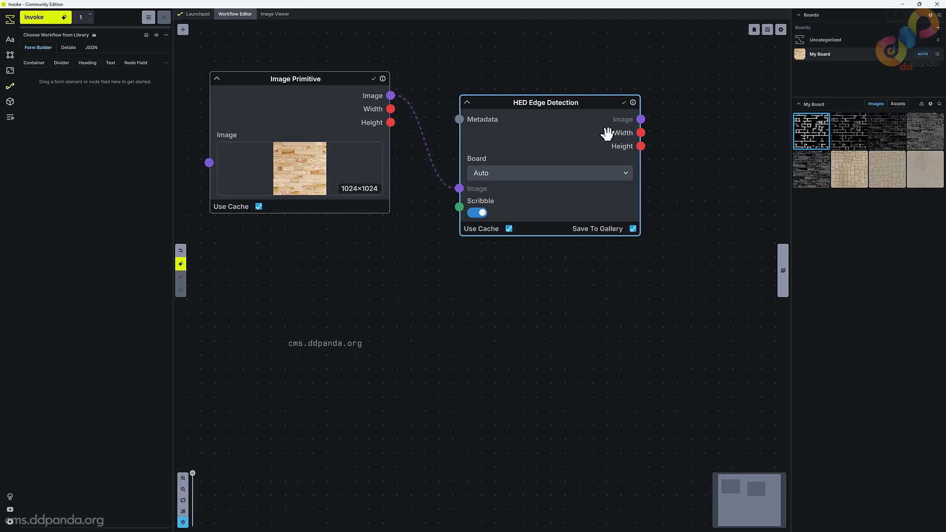
left_click_drag(606, 131, 577, 198)
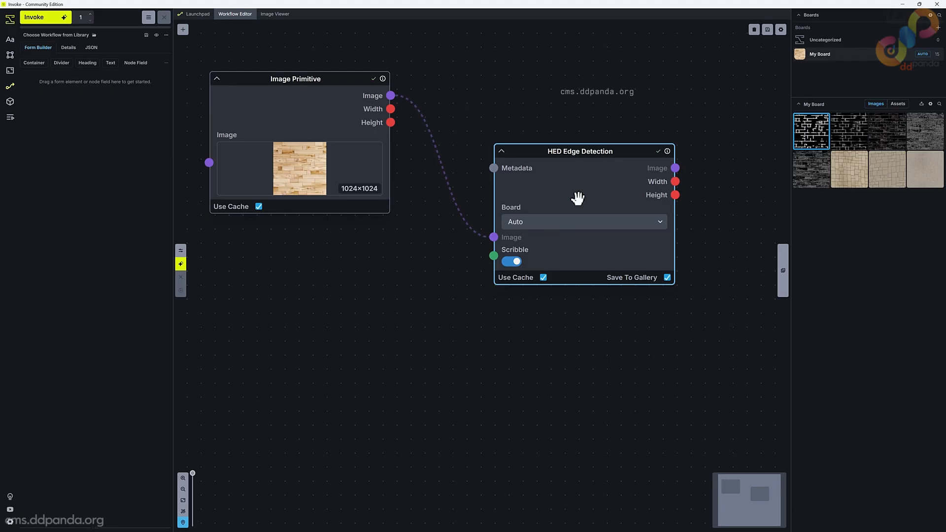
left_click_drag(577, 198, 571, 208)
key("Delete")
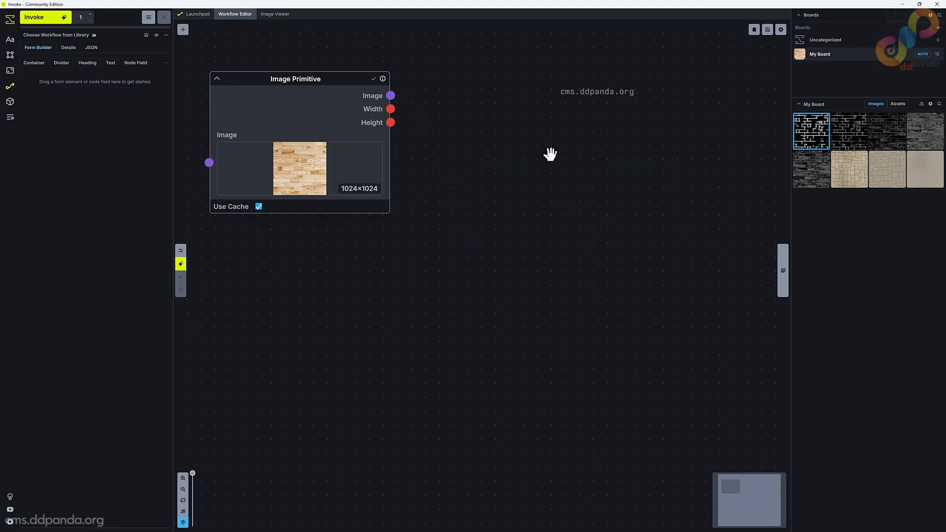
Add a Lineart Edge Detection node and connect the Image Primitive node's Image output to its Image input.
key("shift+a")
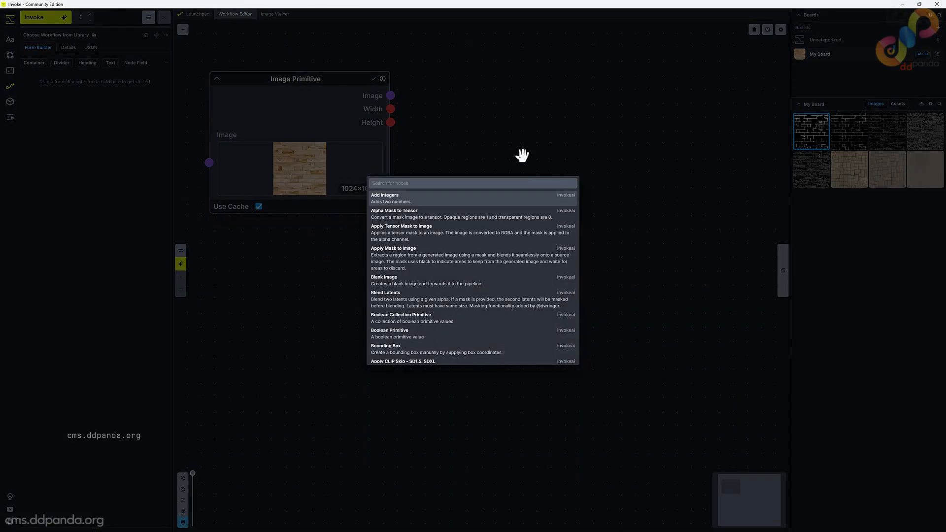
type("line")
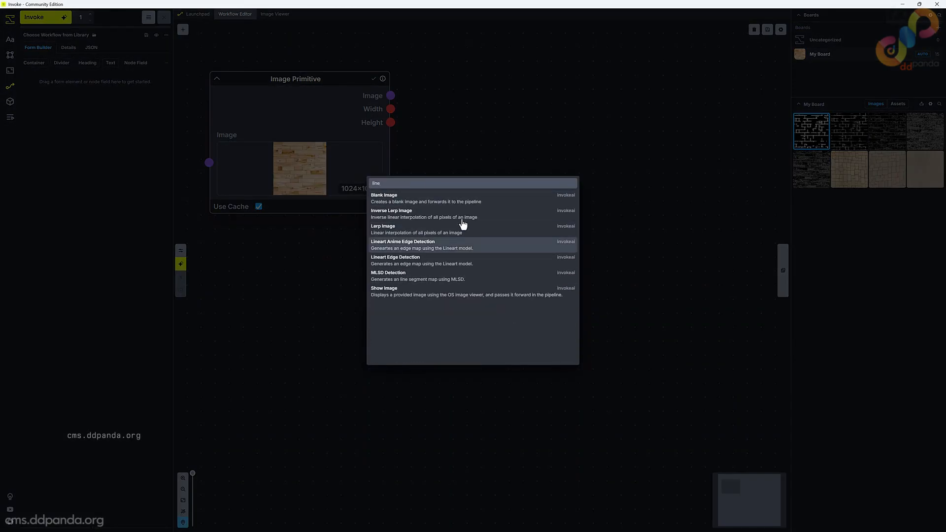
left_click(399, 261)
left_click_drag(593, 196, 564, 125)
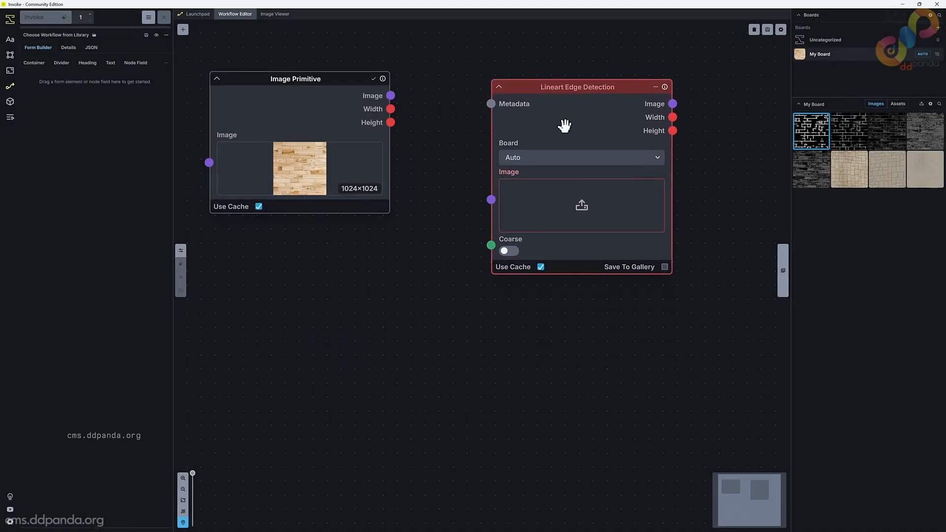
left_click_drag(390, 95, 491, 199)
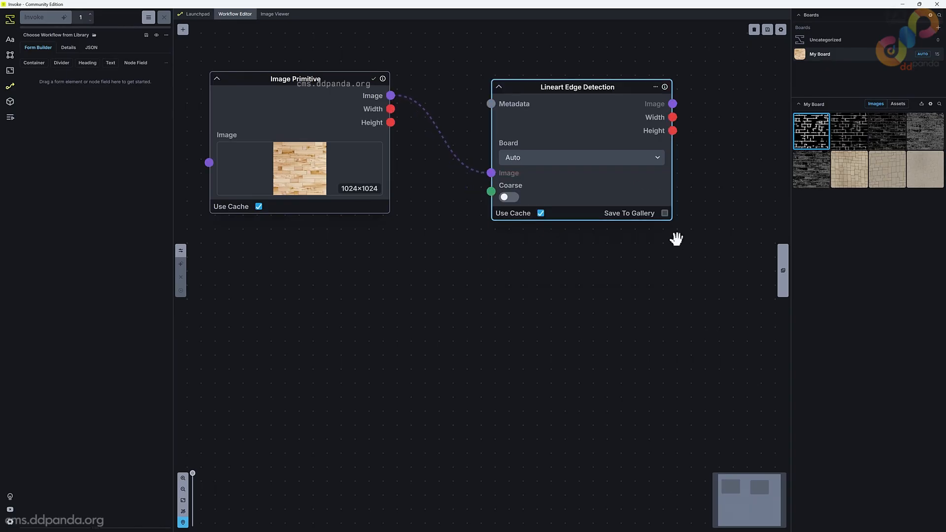
Enable Save To Gallery on the Lineart Edge Detection node, run the workflow and view the resulting edge map.
left_click(665, 213)
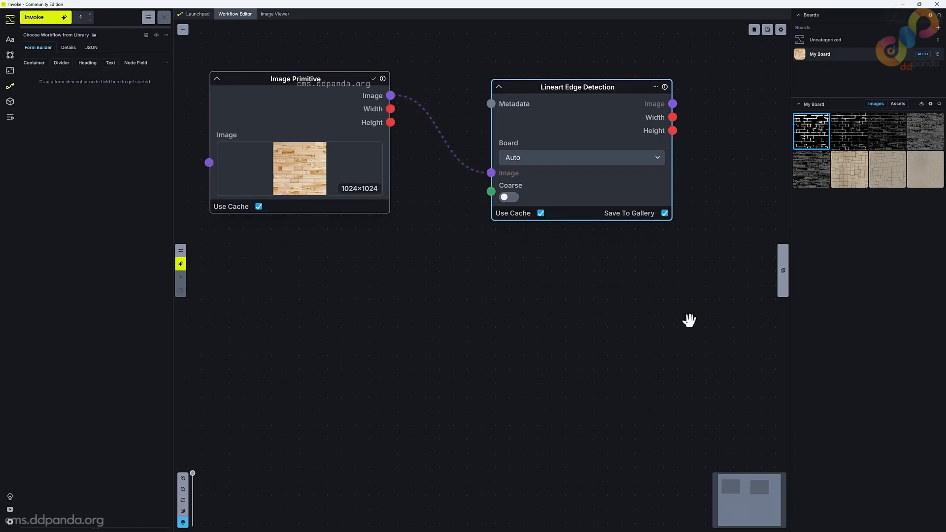
key("ctrl+Return")
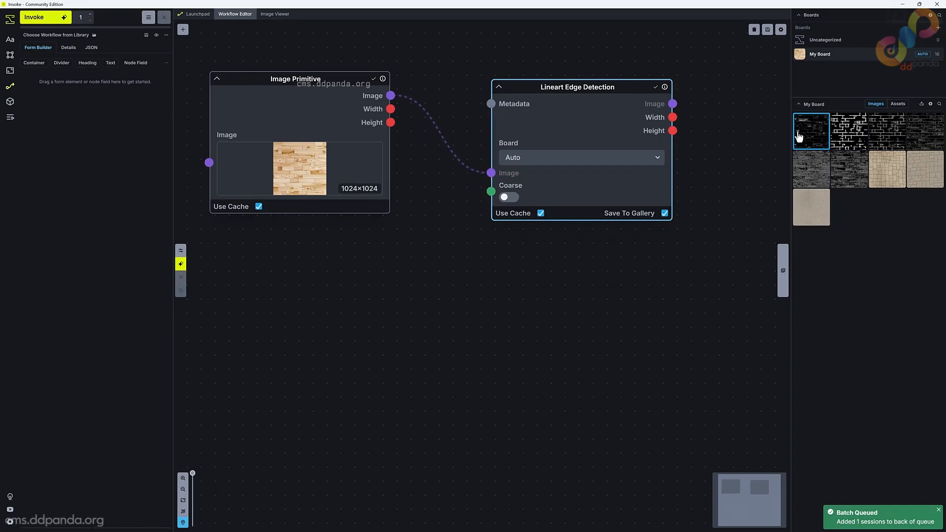
double_click(812, 140)
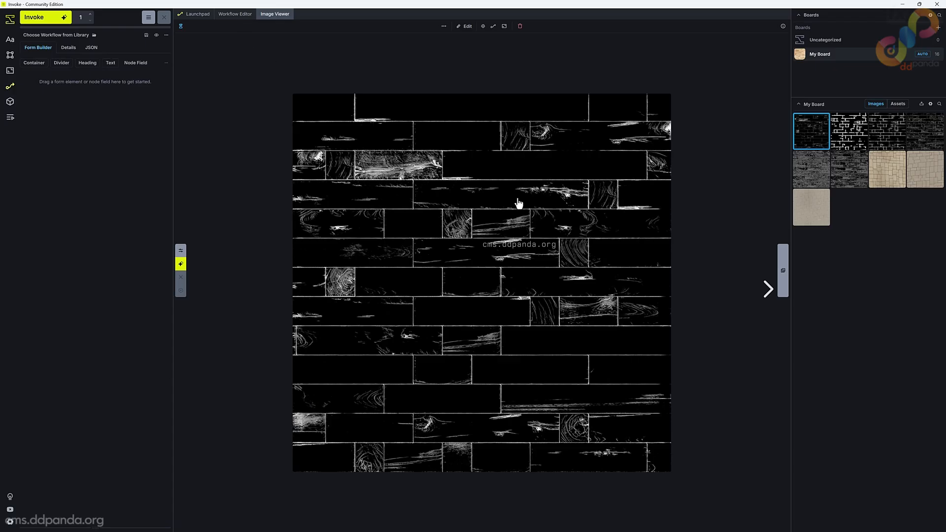
Enable Coarse on the Lineart Edge Detection node, run the workflow again and view the resulting edge map.
key("z")
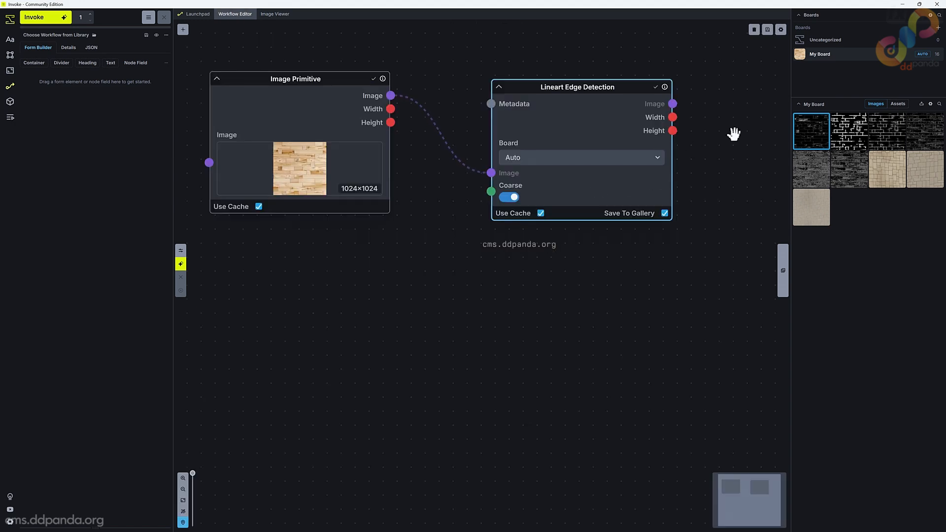
key("ctrl+Return")
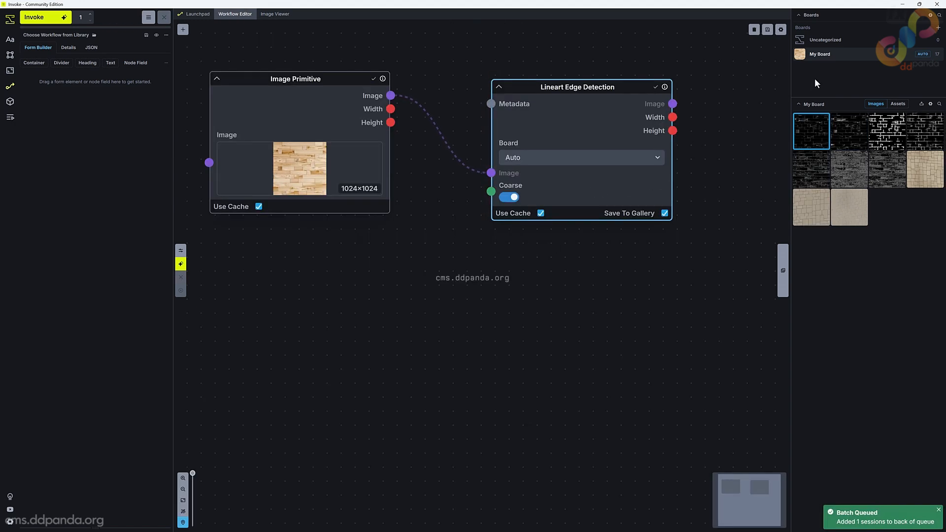
double_click(809, 132)
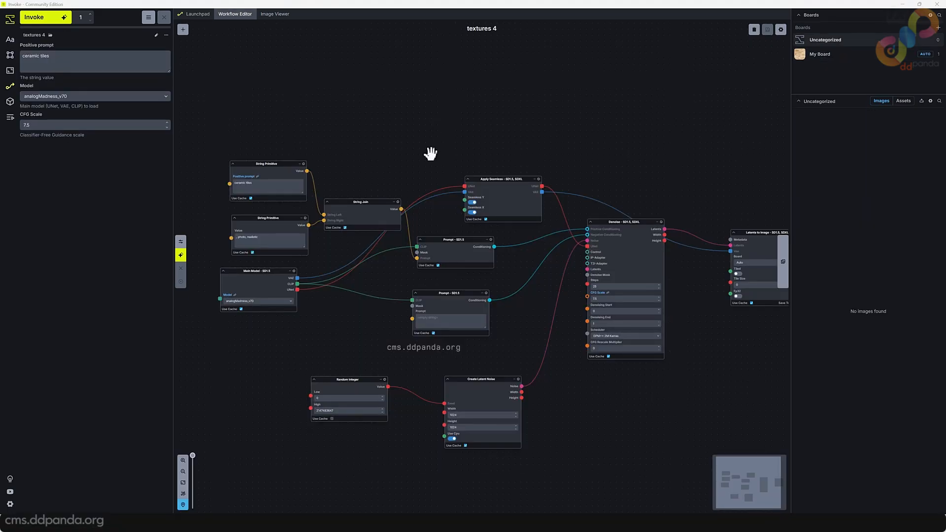
Add an Image Primitive node in the empty area above the existing nodes of the textures 4 workflow.
scroll(429, 152, "up", 3)
scroll(412, 152, "down", 3)
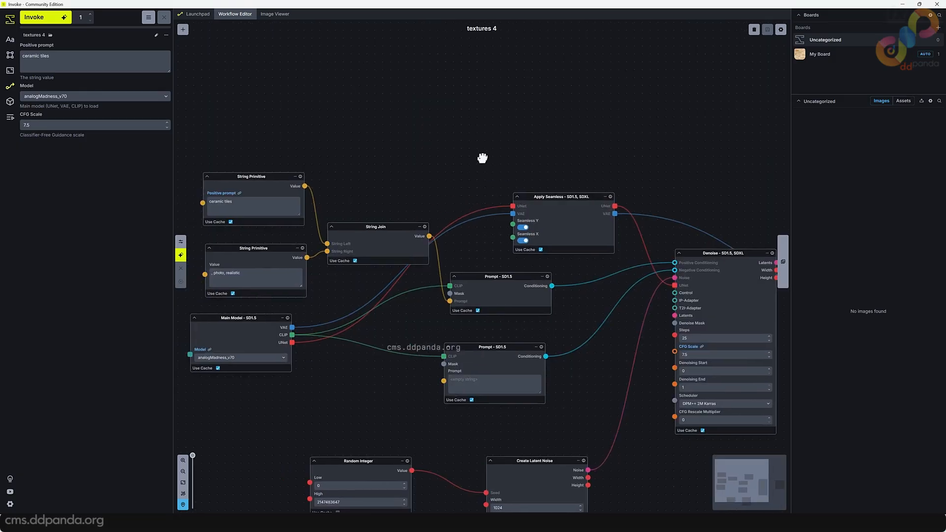
left_click_drag(477, 150, 442, 174)
scroll(459, 162, "up", 2)
scroll(461, 171, "down", 2)
scroll(443, 155, "up", 2)
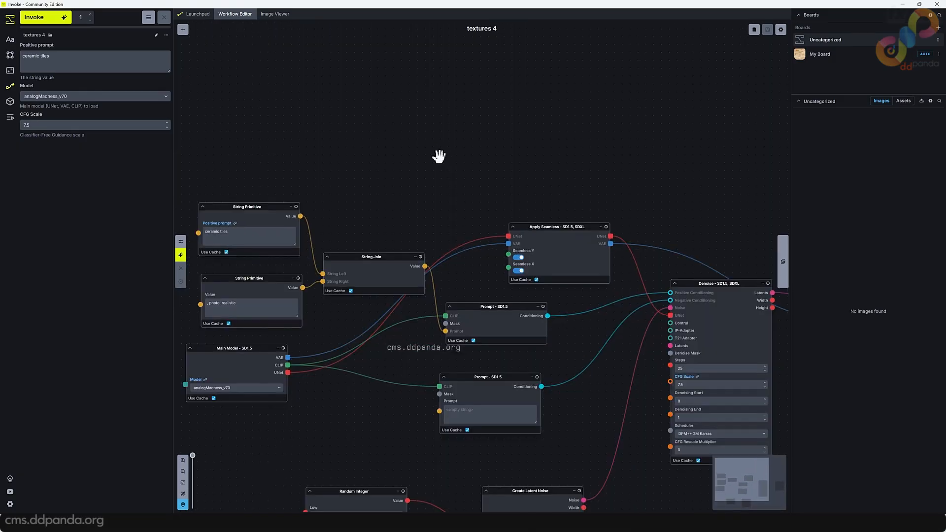
scroll(438, 154, "down", 2)
key("shift+a")
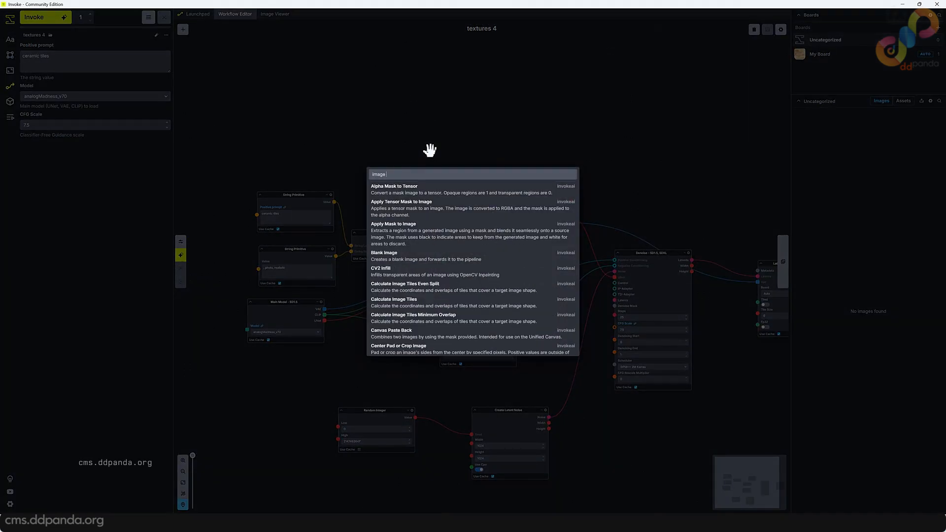
type("image primitive")
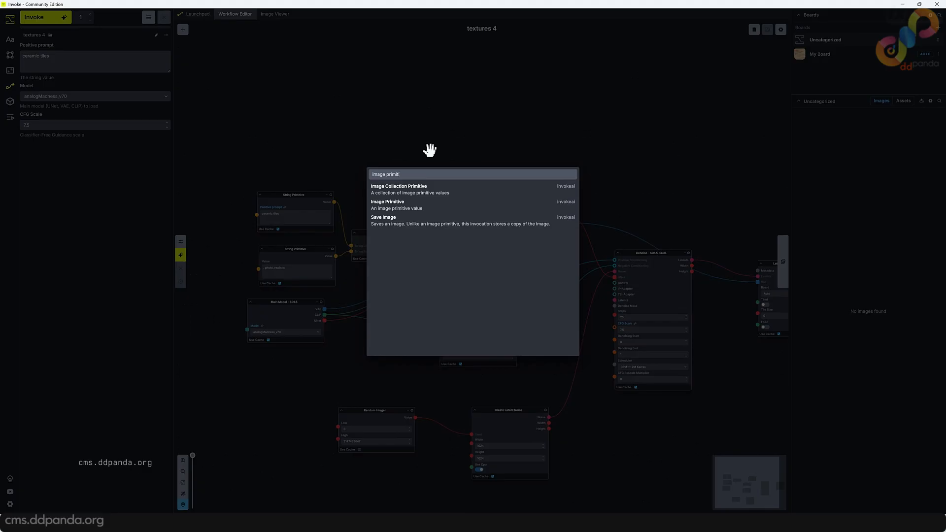
left_click(408, 209)
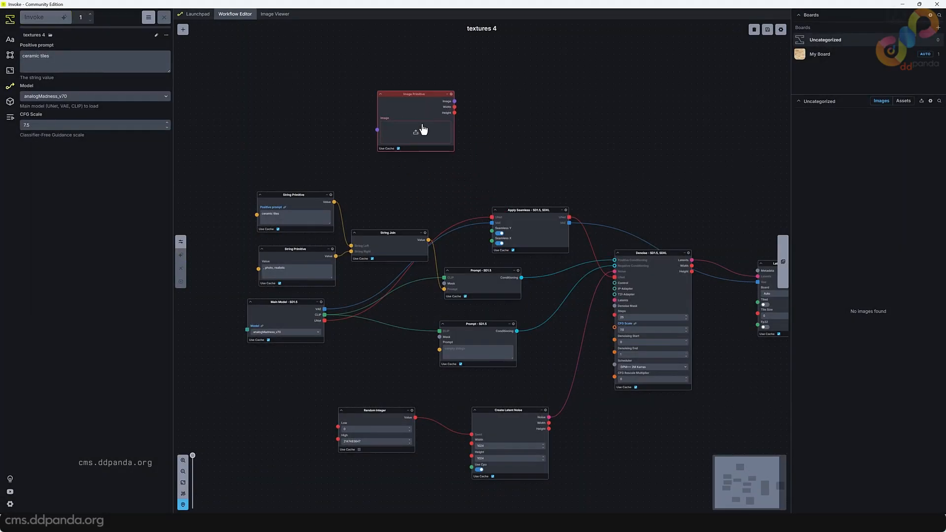
Load the wood plank texture into the new Image Primitive node and place the node above the String Primitive nodes.
left_click(415, 134)
double_click(217, 73)
left_click_drag(421, 95, 285, 84)
left_click_drag(418, 113, 460, 188)
scroll(432, 169, "up", 2)
left_click_drag(299, 153, 285, 120)
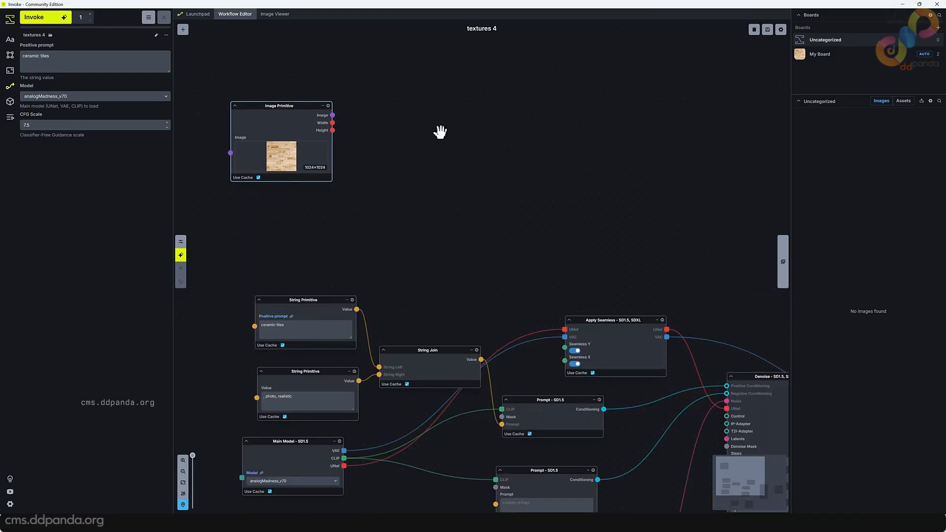
Add a Lineart Edge Detection node beside the Image Primitive node in the textures 4 workflow.
left_click_drag(436, 152, 445, 166)
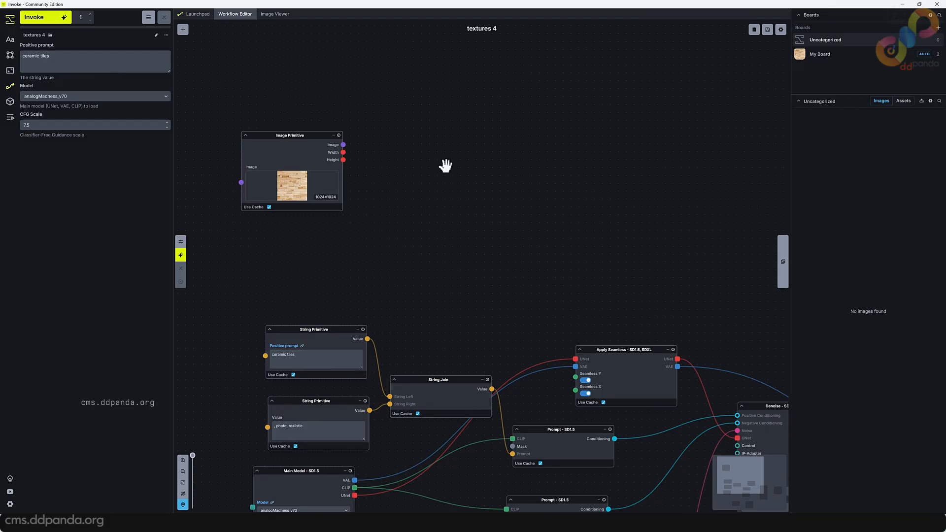
key("shift+a")
type("l")
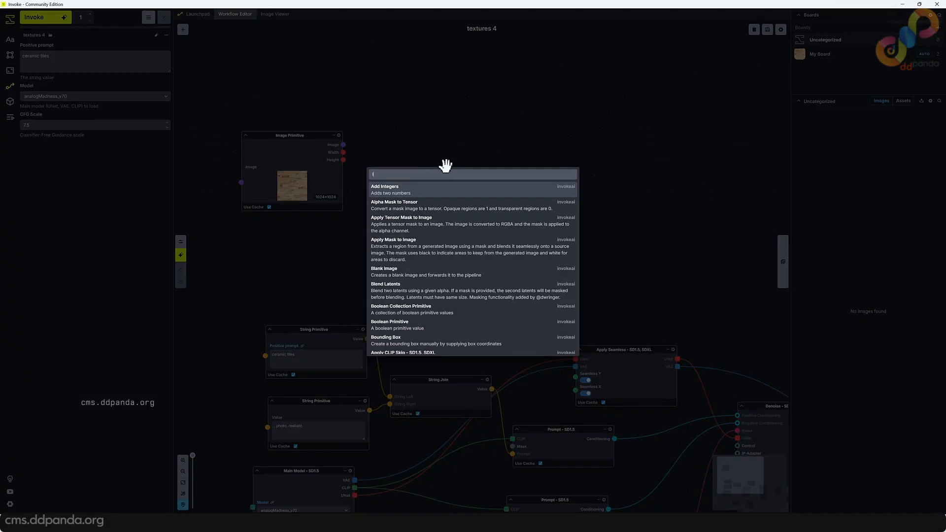
type("ine")
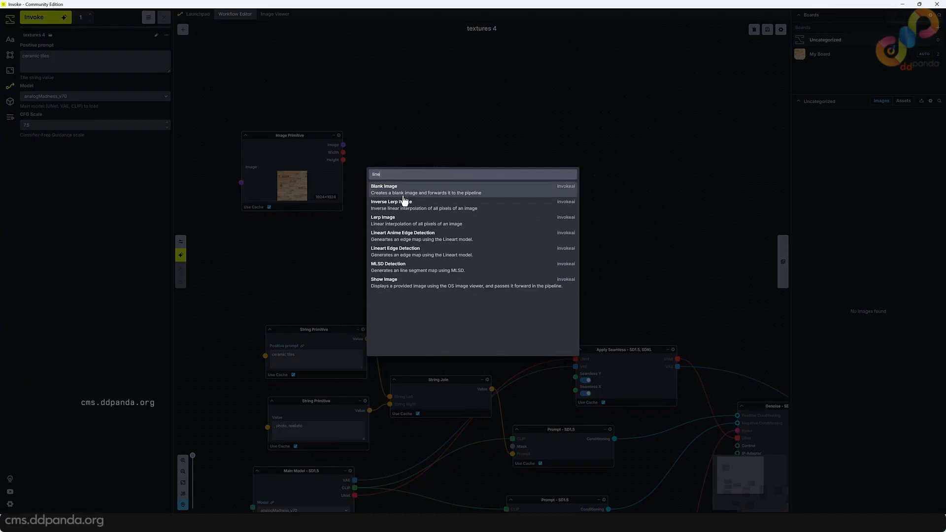
left_click(422, 253)
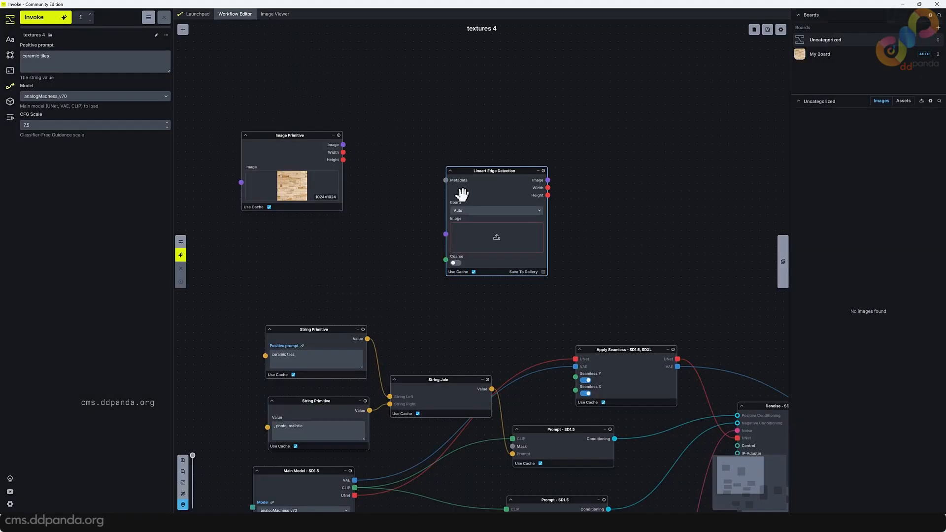
Connect the Image Primitive's image output to the Lineart Edge Detection node's image input and arrange the two nodes side by side.
left_click_drag(343, 144, 417, 178)
left_click_drag(304, 143, 290, 58)
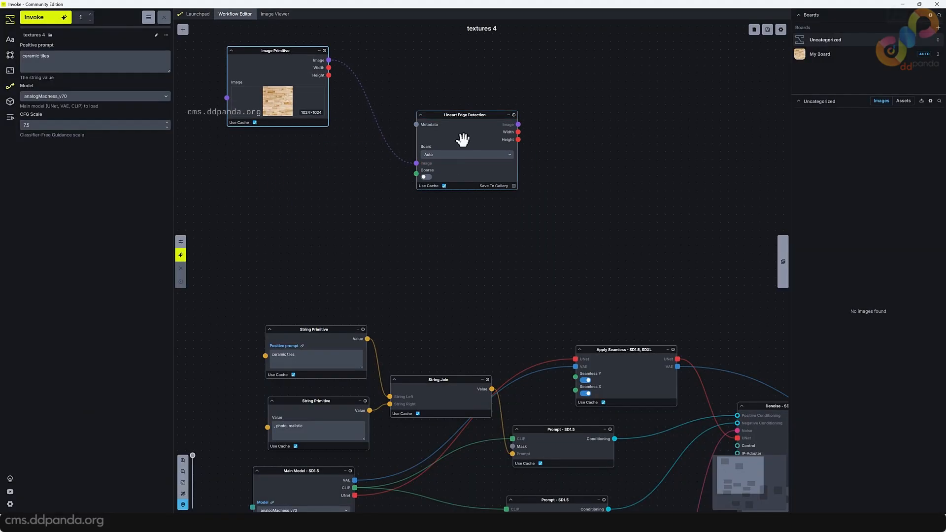
left_click_drag(463, 140, 414, 84)
left_click_drag(516, 188, 473, 247)
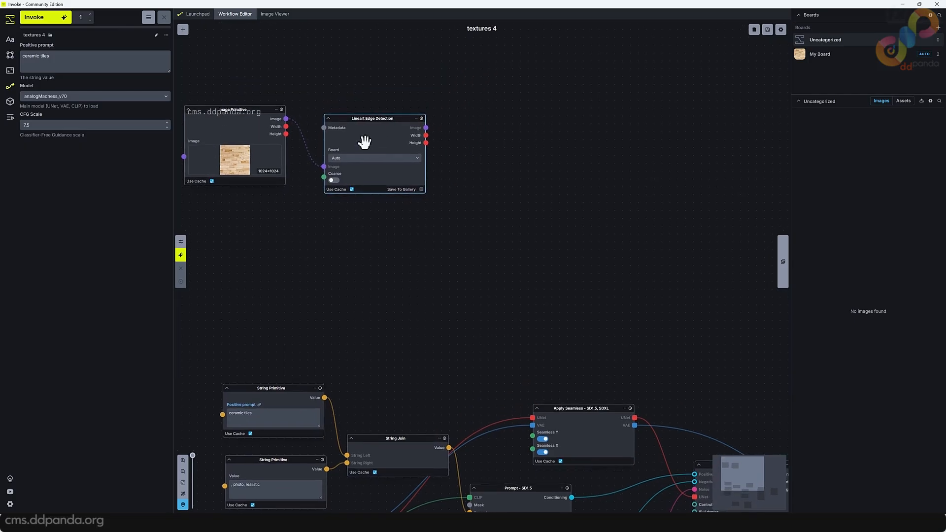
left_click_drag(363, 141, 372, 156)
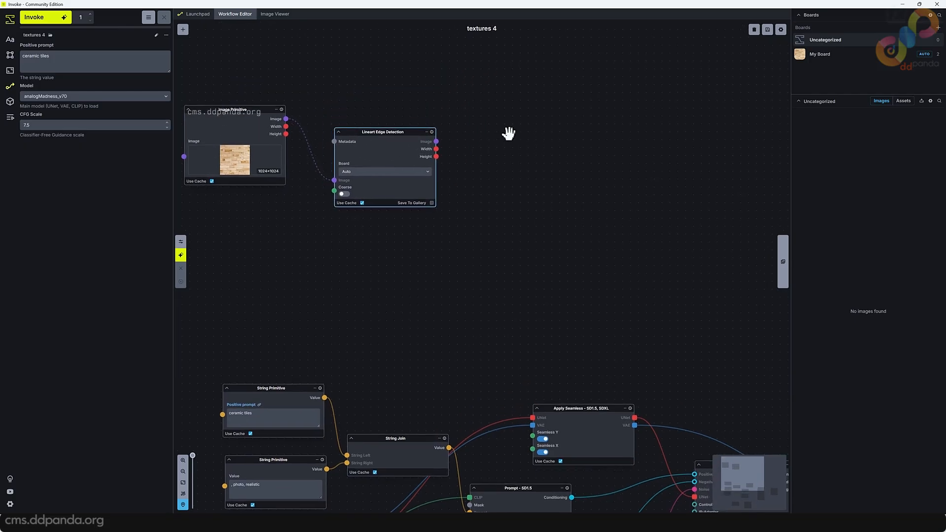
Add a ControlNet - SD1.5, SDXL node and connect the Lineart Edge Detection image output to its image input.
left_click(500, 199)
key("shift+a")
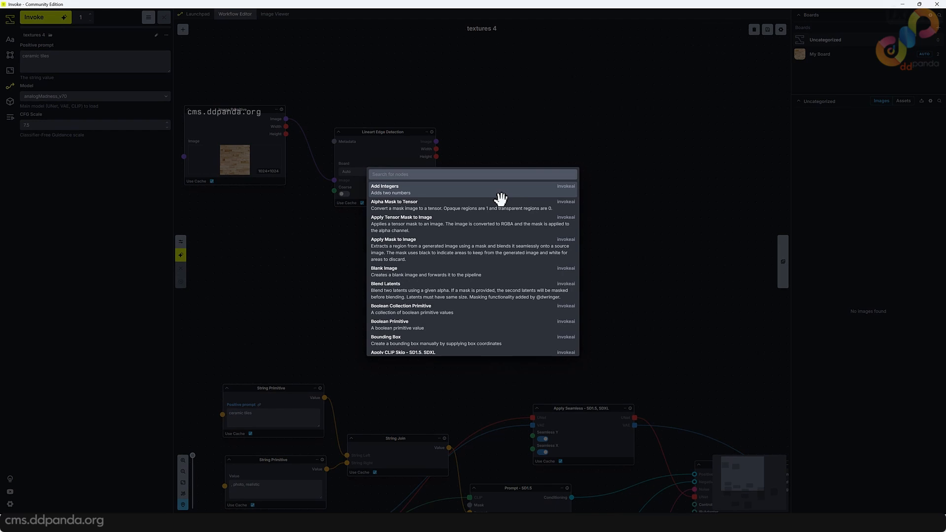
type("controlnet")
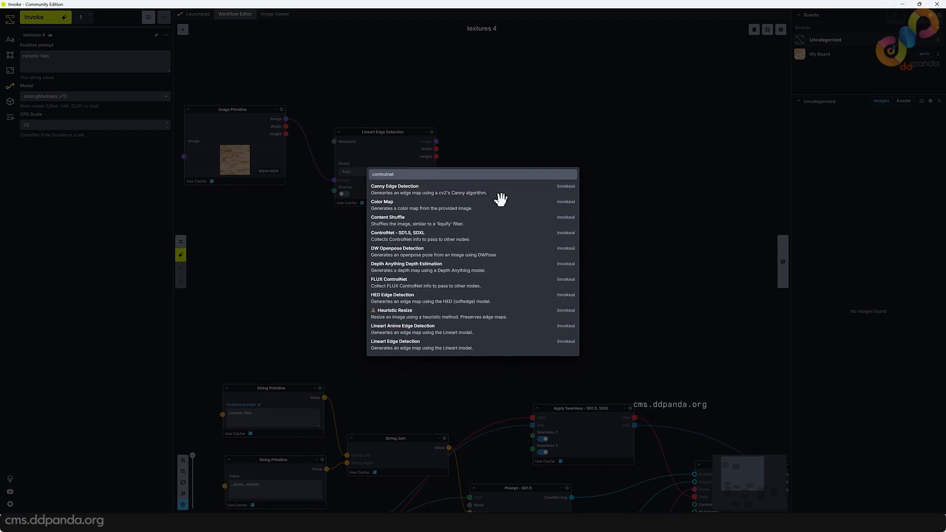
left_click(425, 244)
left_click_drag(551, 237, 466, 194)
left_click_drag(609, 327, 577, 245)
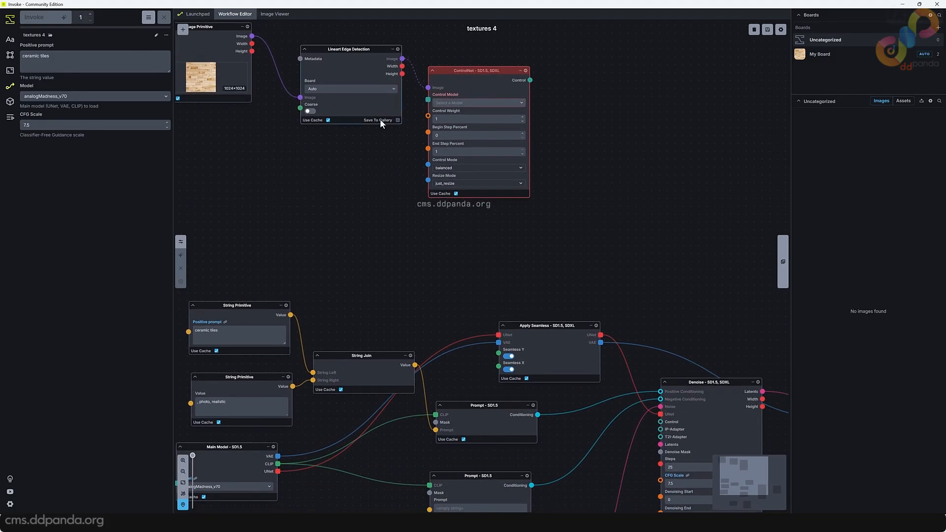
Move the Image Primitive, Lineart Edge Detection and ControlNet nodes together further left above the existing nodes.
scroll(394, 119, "down", 2)
left_click_drag(455, 170, 520, 233)
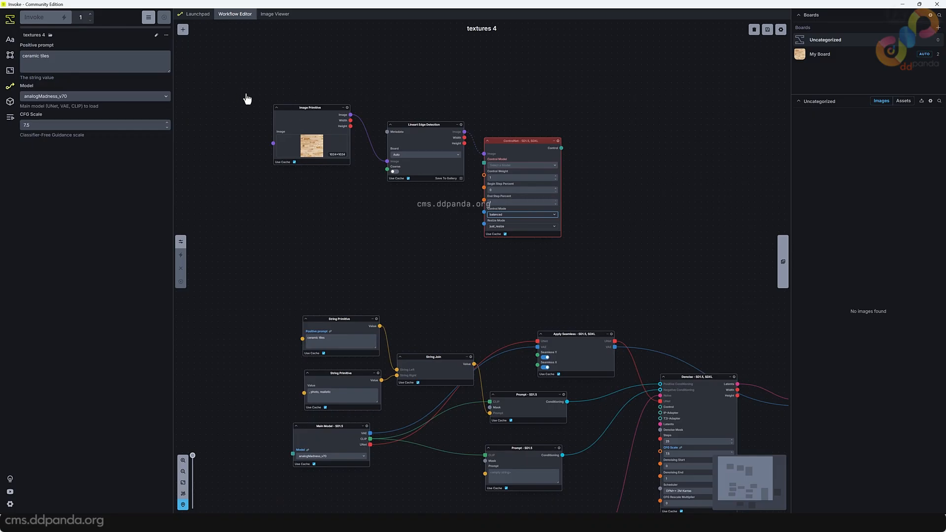
left_click_drag(248, 88, 607, 271)
left_click_drag(535, 159, 380, 148)
left_click_drag(462, 205, 568, 205)
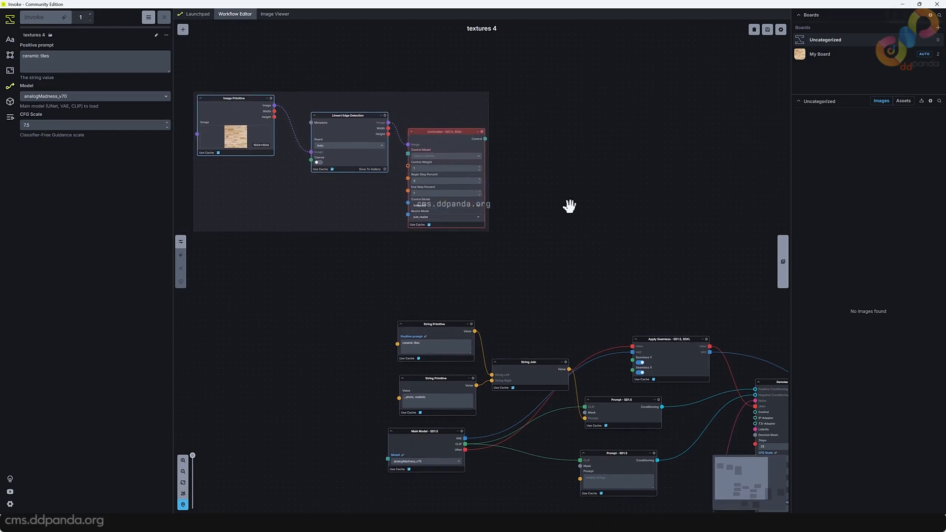
left_click(542, 121)
Connect the ControlNet node's Control output to the Control input of the Denoise - SD1.5, SDXL node.
left_click_drag(657, 271, 531, 241)
scroll(630, 397, "up", 8)
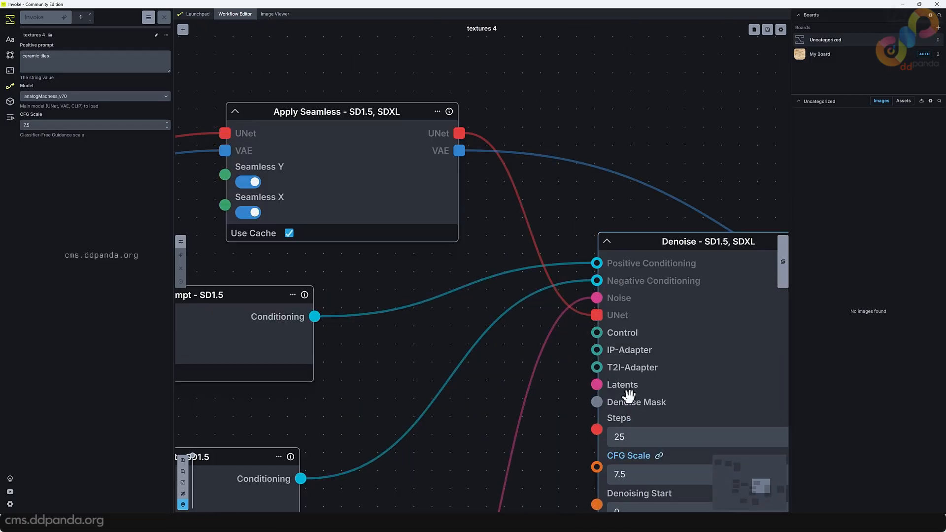
scroll(590, 166, "down", 6)
left_click_drag(378, 76, 440, 213)
left_click_drag(386, 98, 391, 134)
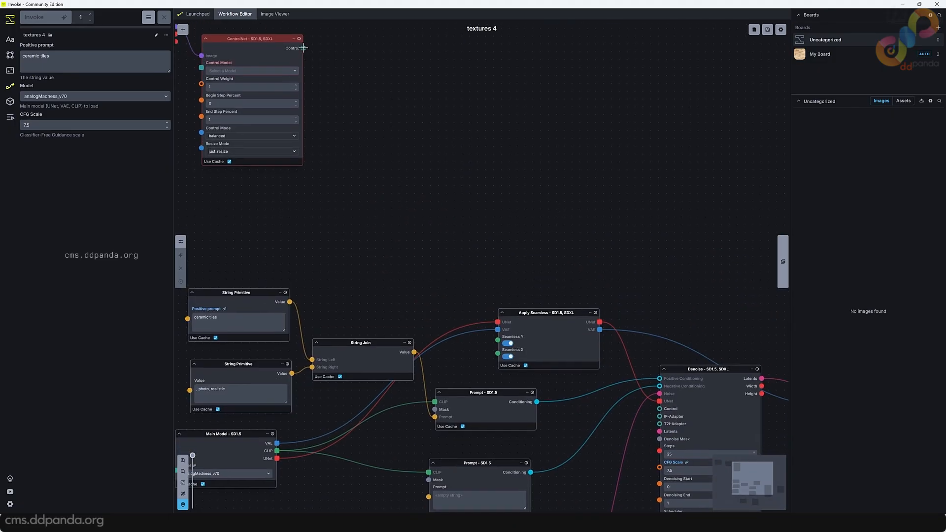
left_click_drag(303, 48, 660, 407)
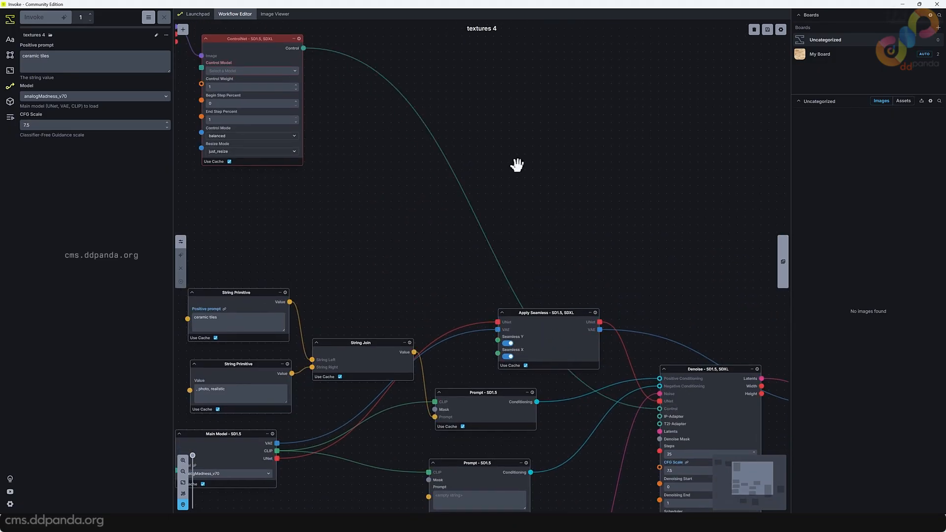
Set the ControlNet node's Control Model to Lineart.
left_click_drag(337, 239, 631, 313)
scroll(590, 151, "up", 3)
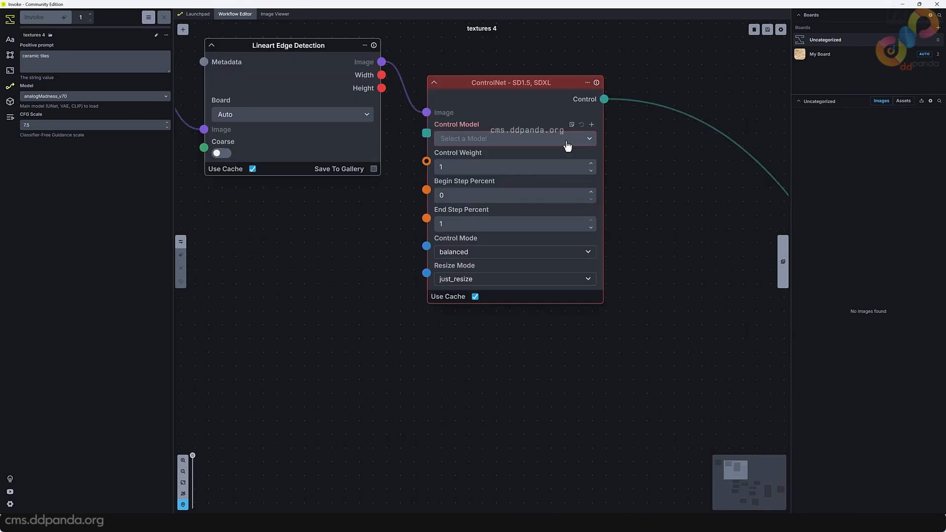
left_click(483, 141)
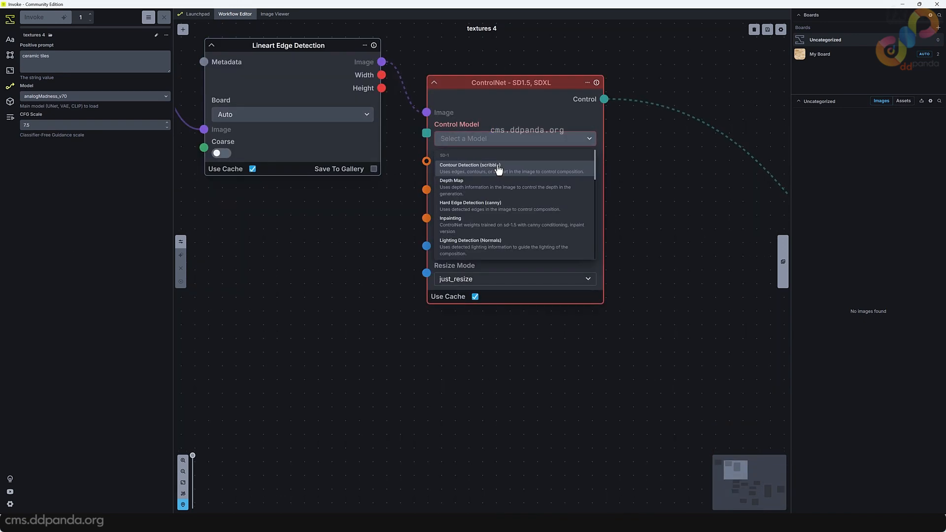
scroll(522, 212, "down", 3)
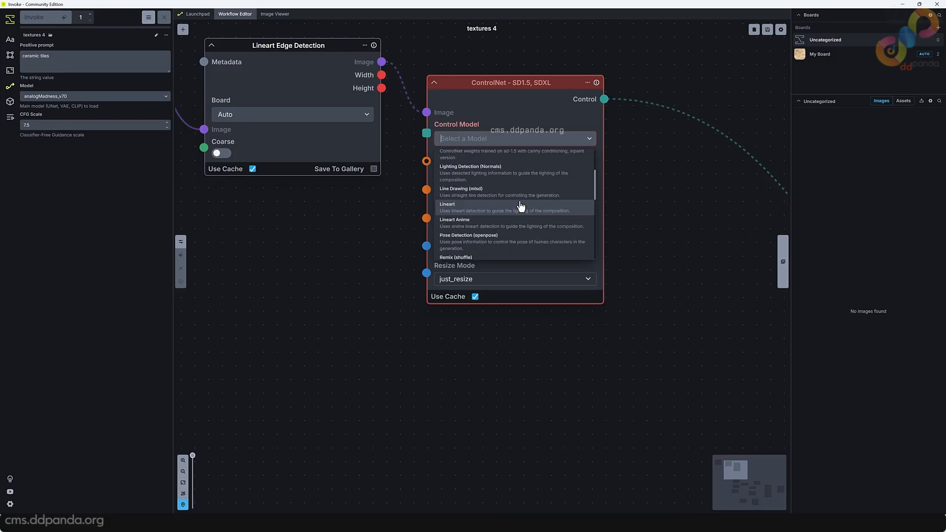
left_click(481, 209)
scroll(519, 112, "down", 5)
scroll(519, 123, "up", 4)
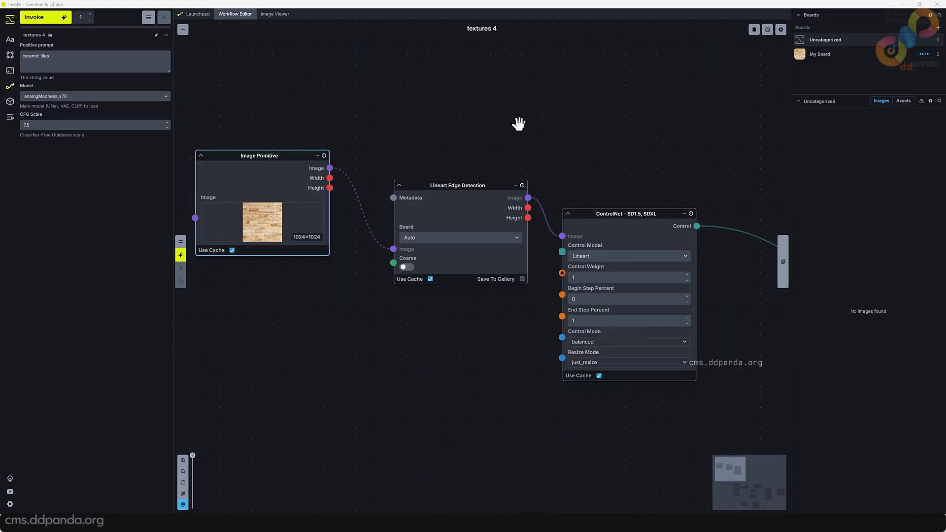
scroll(517, 137, "down", 3)
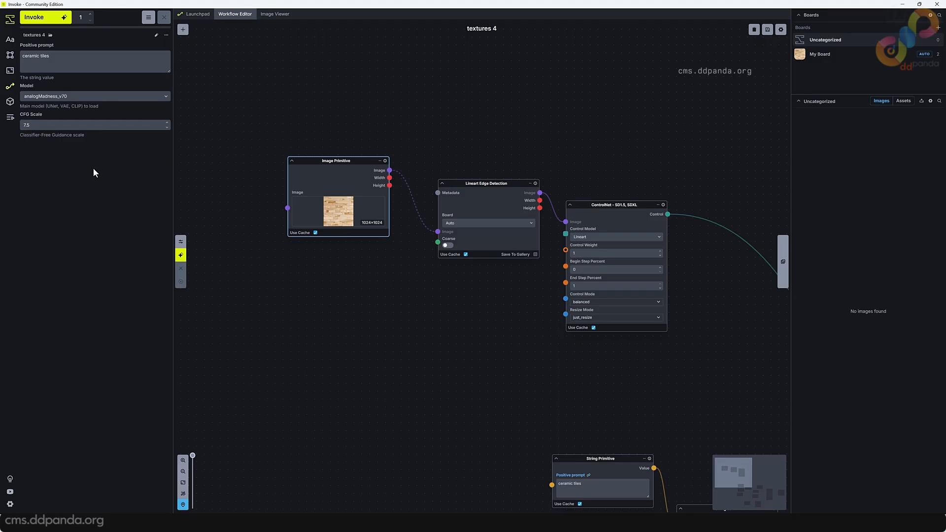
Open the workflow form for editing and add the Image Primitive's Image field to it.
left_click(156, 37)
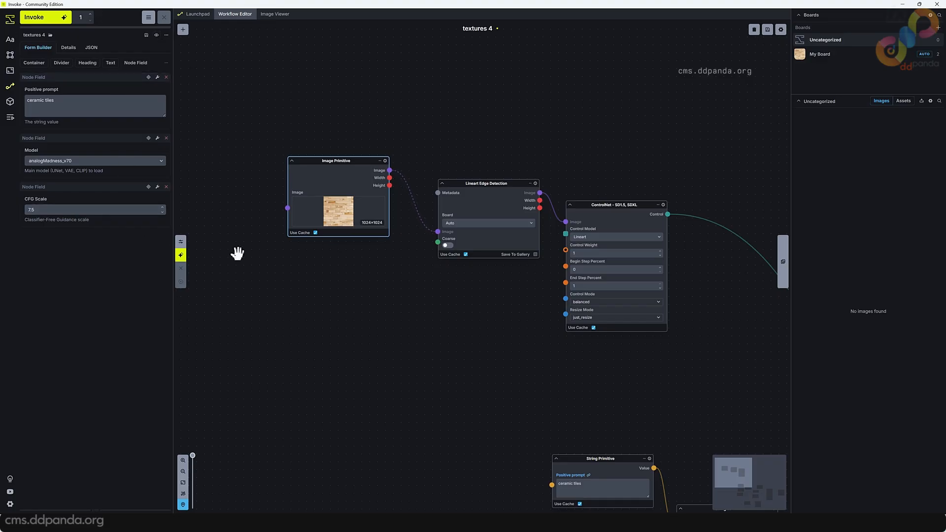
scroll(363, 219, "up", 3)
left_click_drag(382, 264, 443, 289)
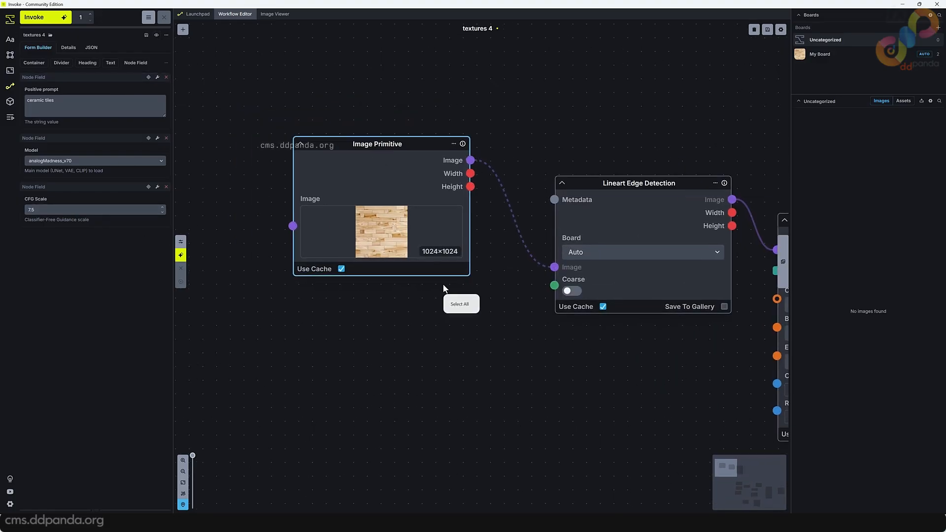
left_click(363, 319)
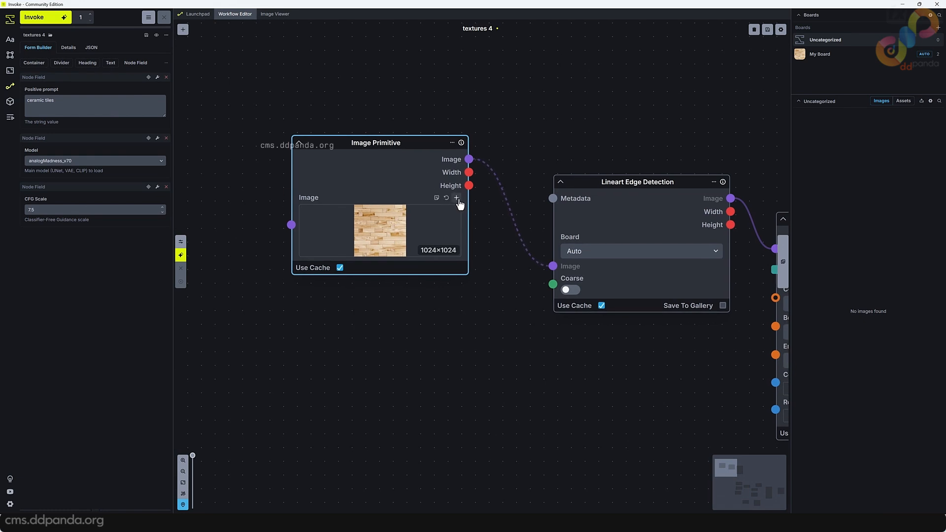
left_click(456, 197)
left_click(214, 242)
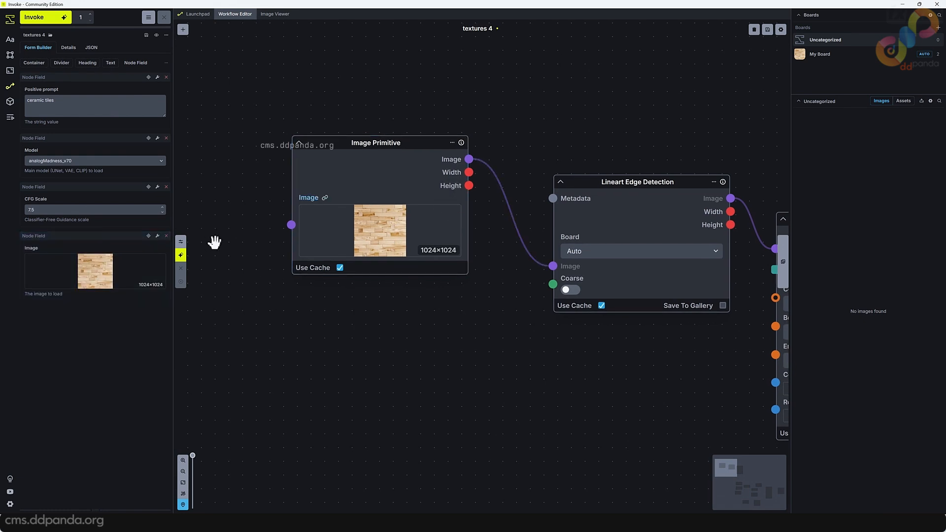
left_click(280, 15)
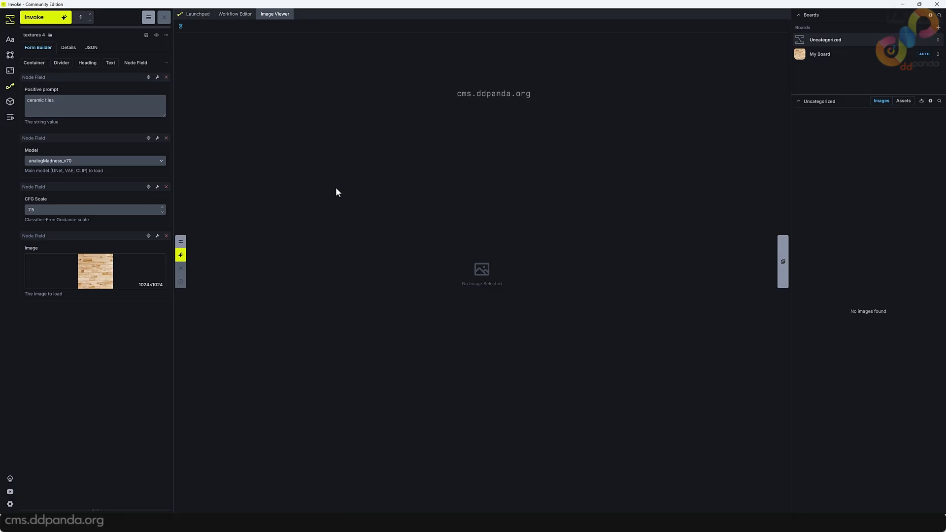
left_click(235, 14)
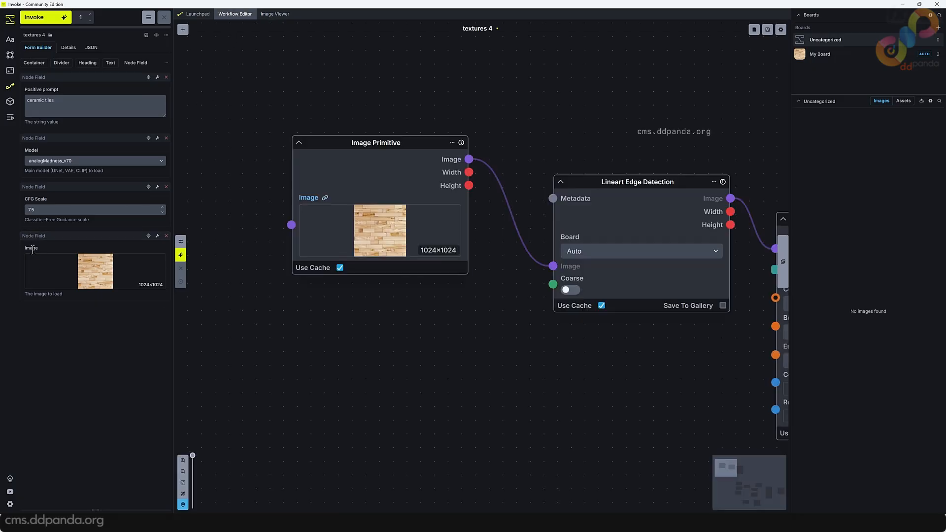
Rename the form's Image field label to "Control net image".
double_click(50, 248)
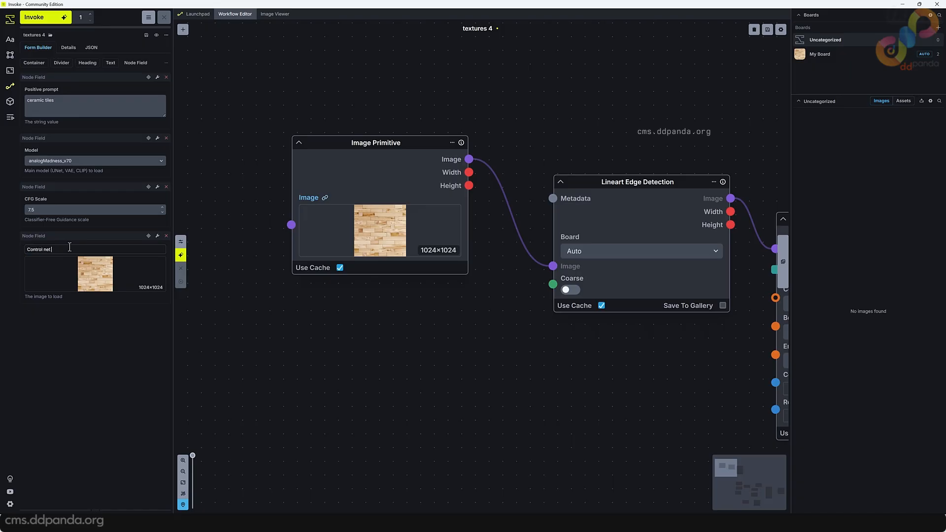
left_click(253, 332)
Enable Coarse on the Lineart Edge Detection node and shift the node slightly away from the ControlNet node.
left_click_drag(383, 349, 242, 354)
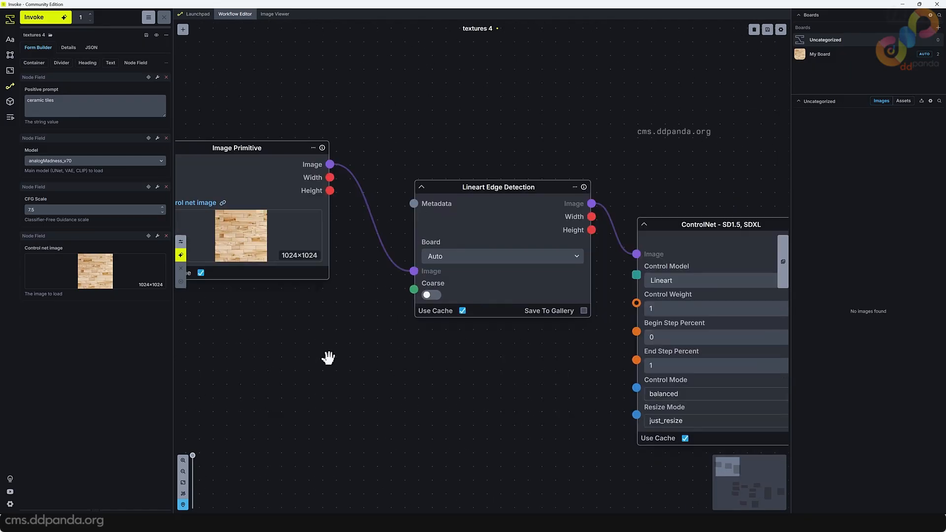
left_click_drag(461, 342, 372, 358)
left_click_drag(409, 394, 331, 351)
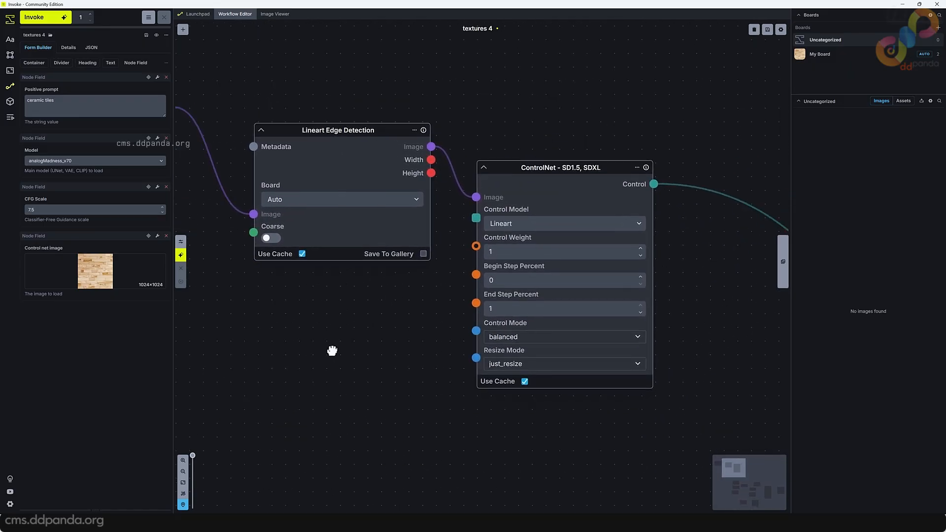
left_click_drag(302, 302, 397, 299)
left_click(370, 251)
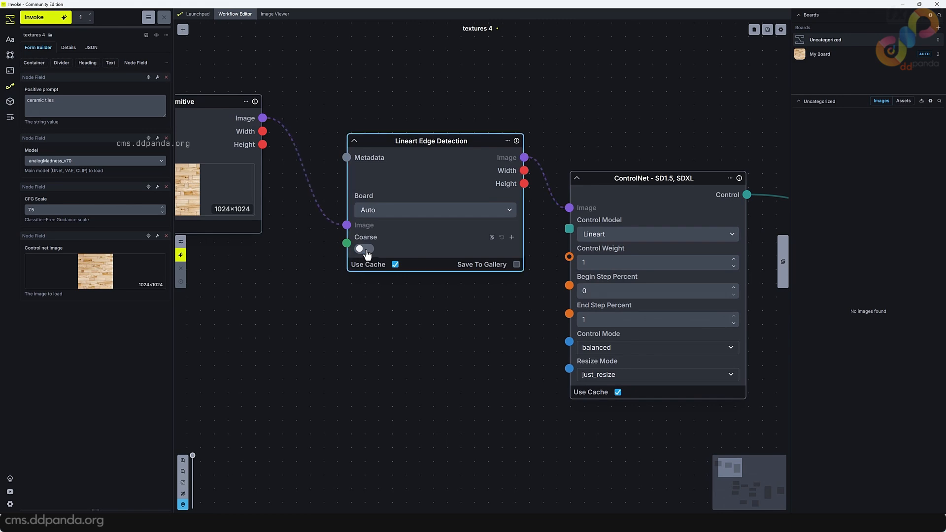
scroll(432, 327, "down", 2)
left_click_drag(429, 337, 340, 324)
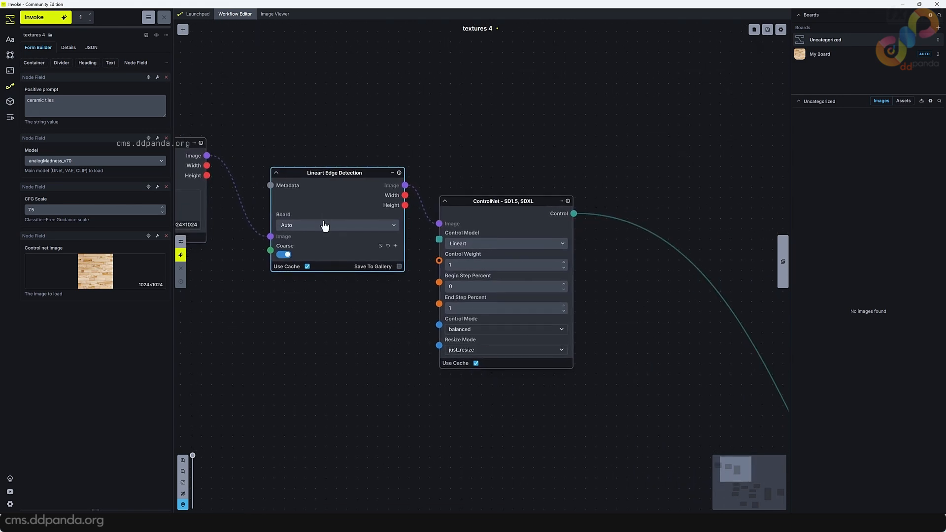
left_click_drag(325, 202, 308, 194)
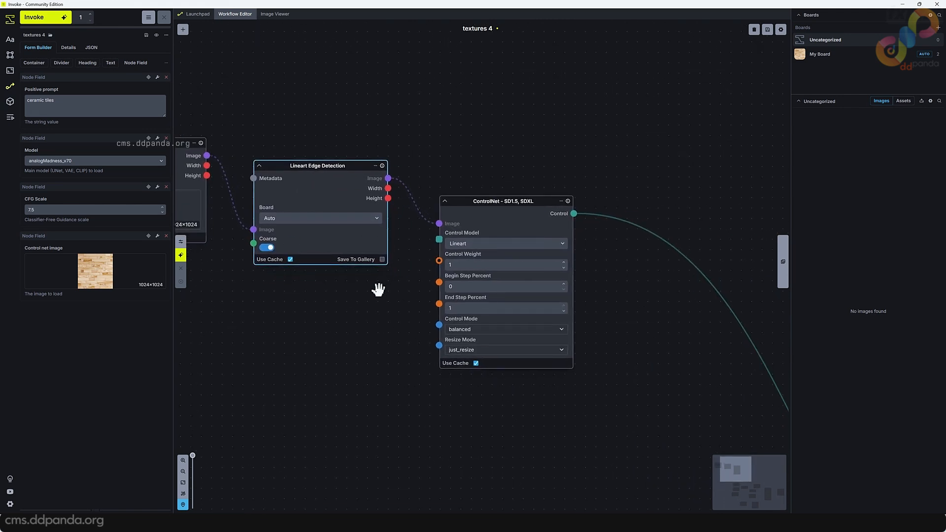
Move the ControlNet node slightly up and to the right of the Lineart Edge Detection node.
left_click_drag(654, 276, 618, 247)
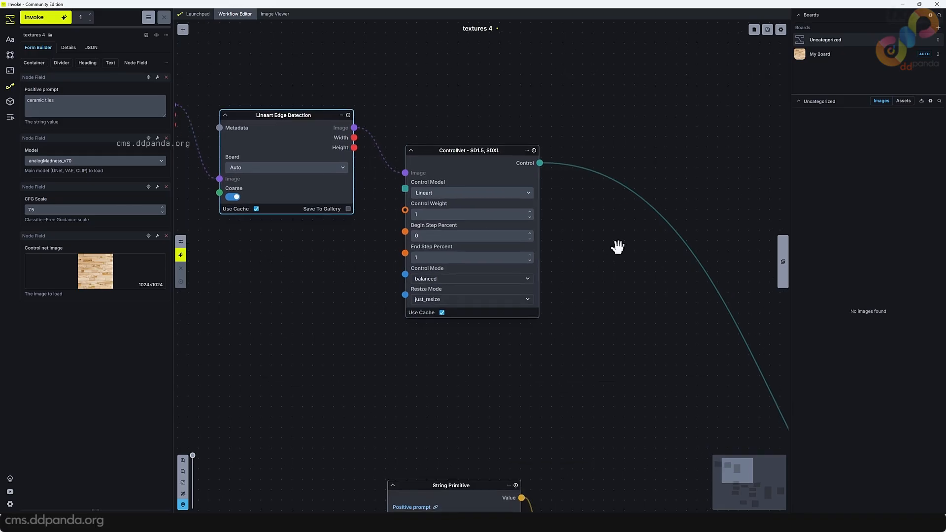
scroll(611, 258, "up", 2)
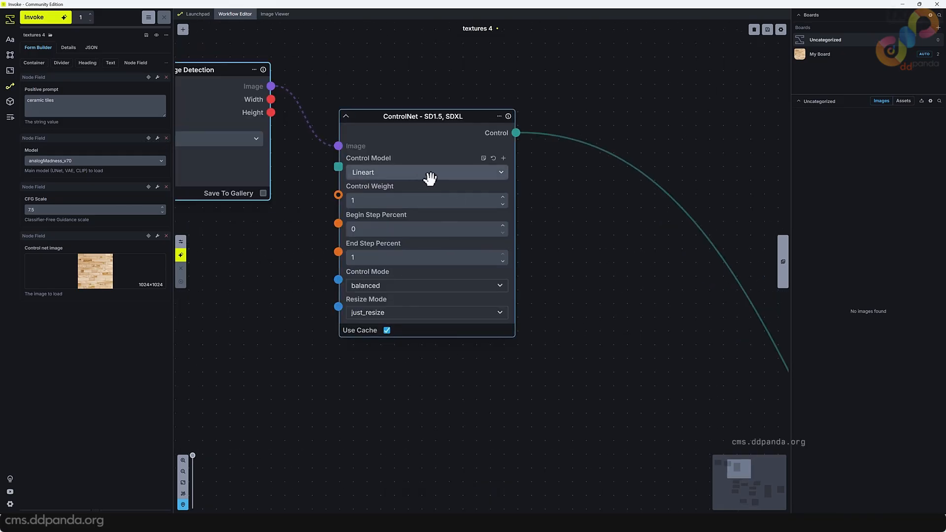
left_click_drag(441, 139, 451, 125)
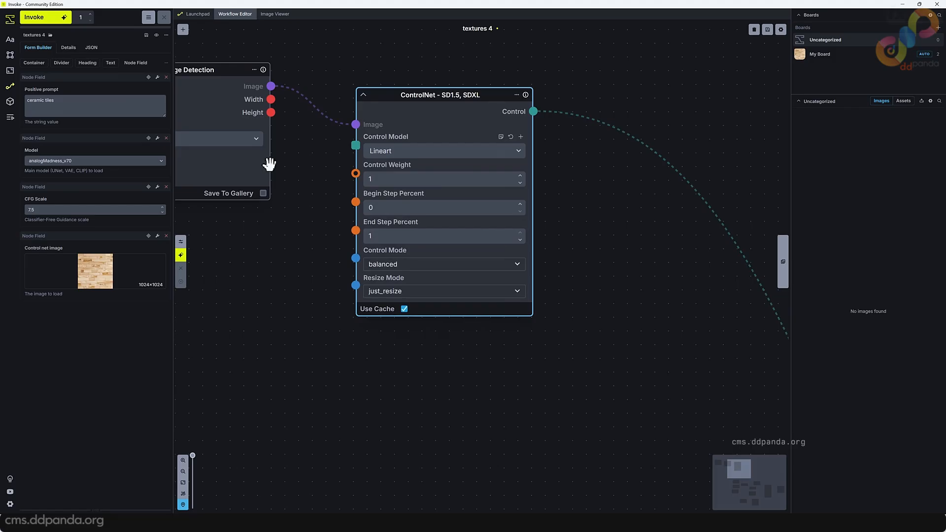
Add the ControlNet node's Control Weight, Begin Step Percent and End Step Percent fields to the workflow form.
left_click_drag(288, 170, 424, 190)
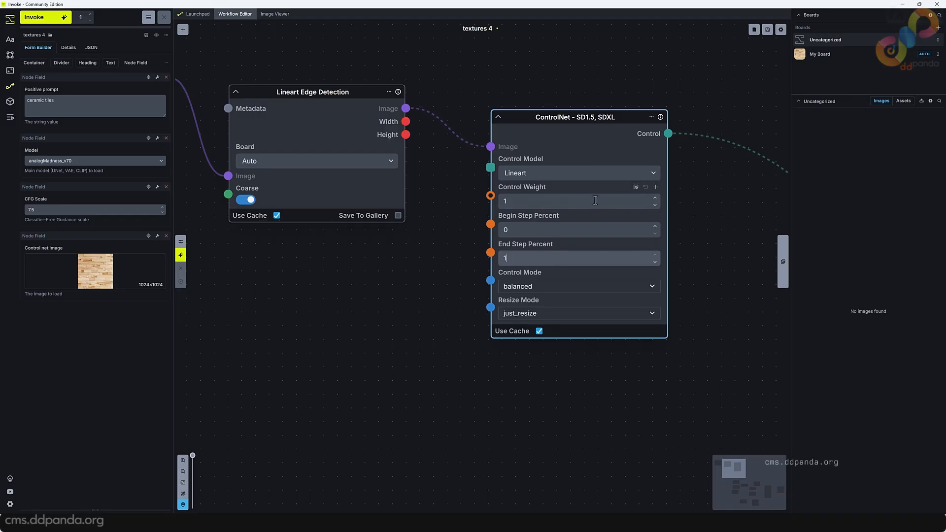
left_click(656, 188)
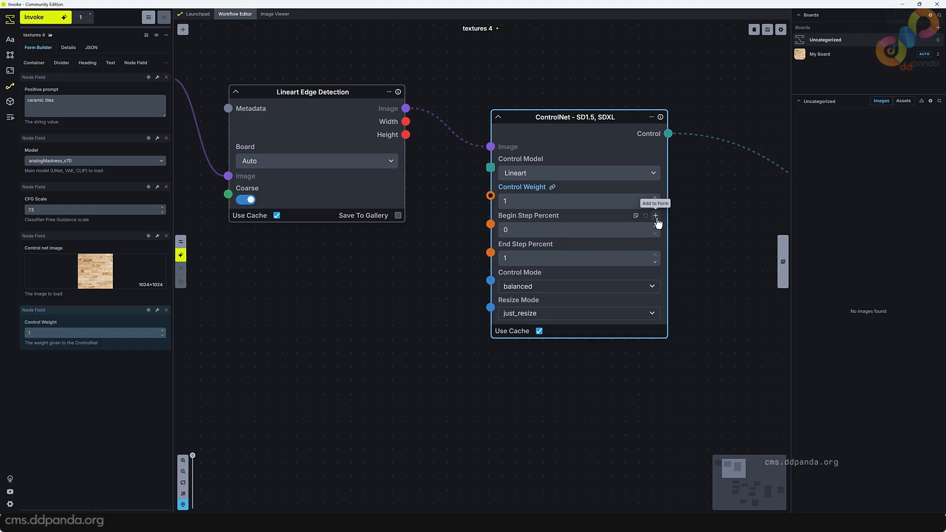
left_click(656, 216)
left_click(656, 244)
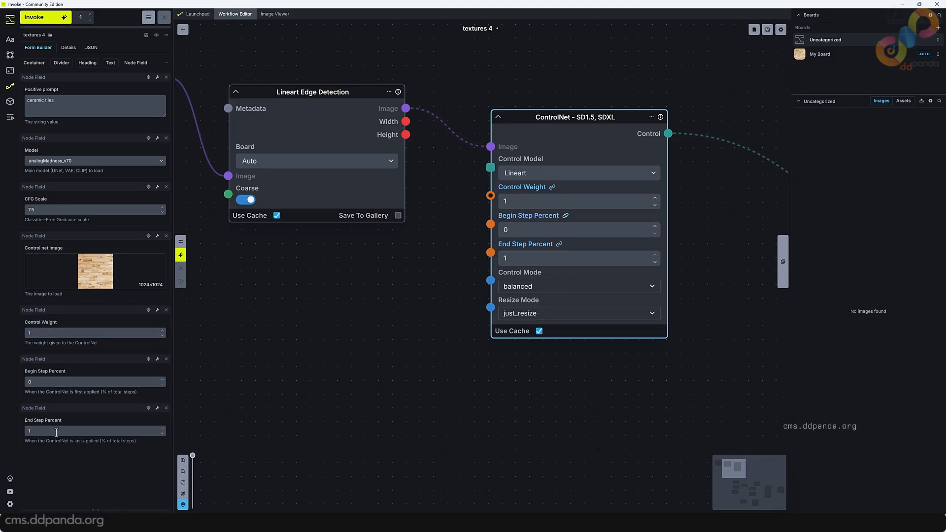
Rename the form's Control Weight label to "Line art weight".
double_click(69, 323)
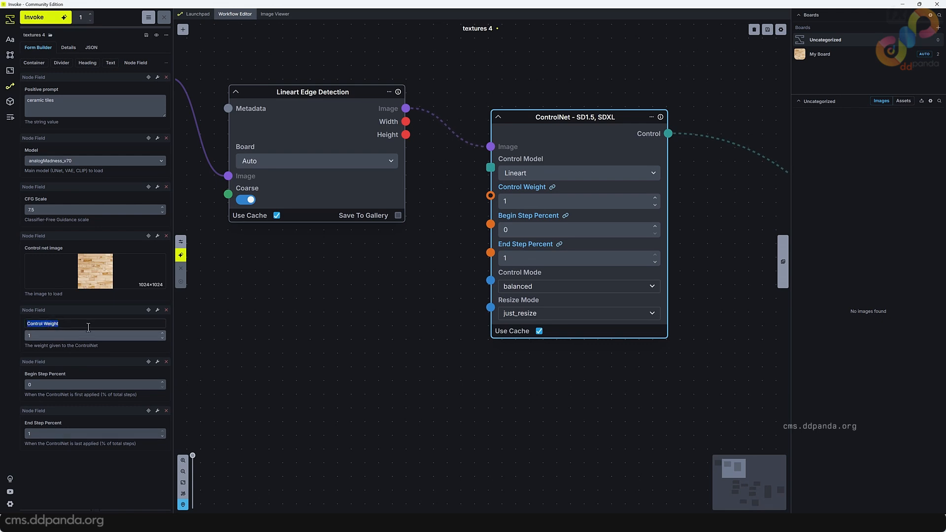
type("Line")
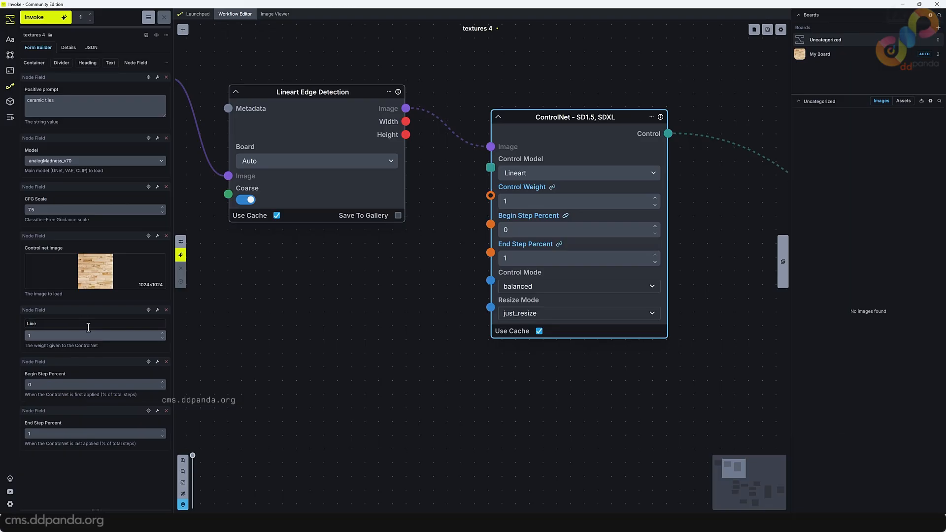
type("art")
type(" artweight")
left_click(62, 375)
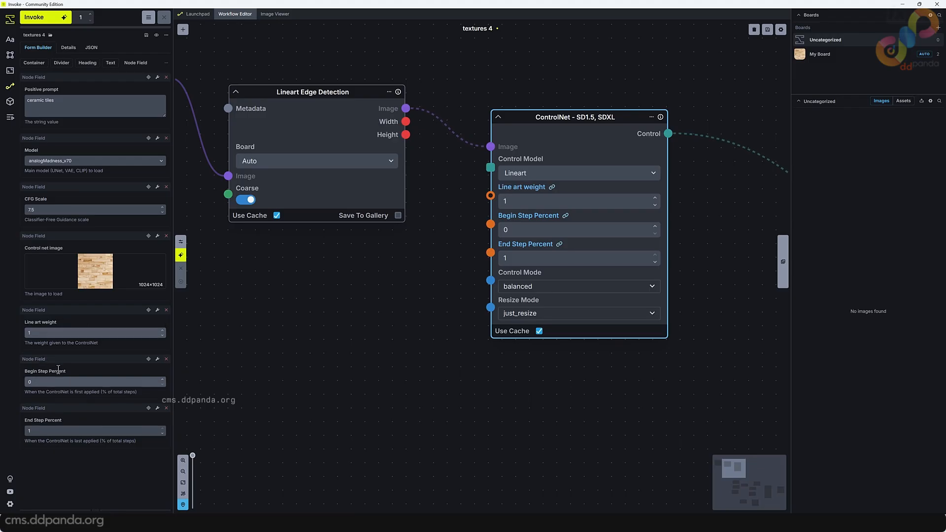
Rename the form's Begin Step Percent label to "line art start" and the End Step Percent label to "line art end".
double_click(60, 371)
type("line")
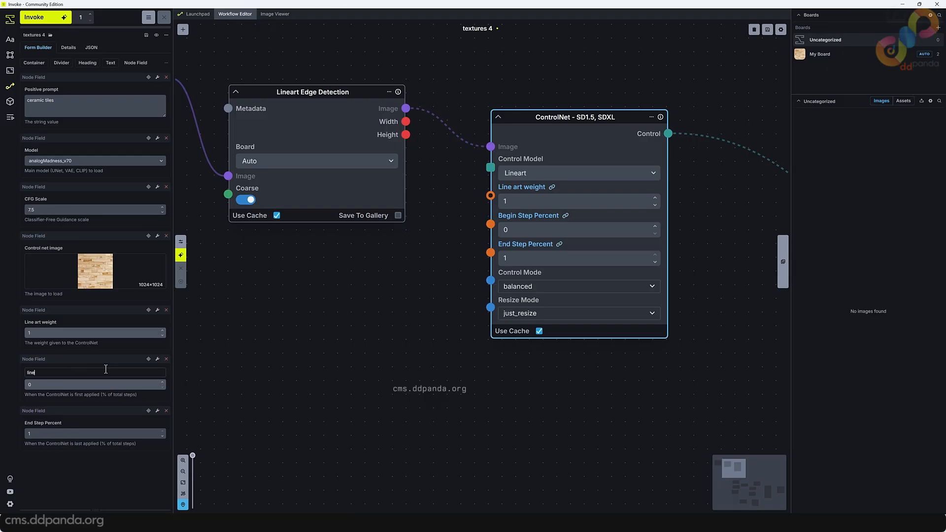
type(" art start")
left_click(70, 421)
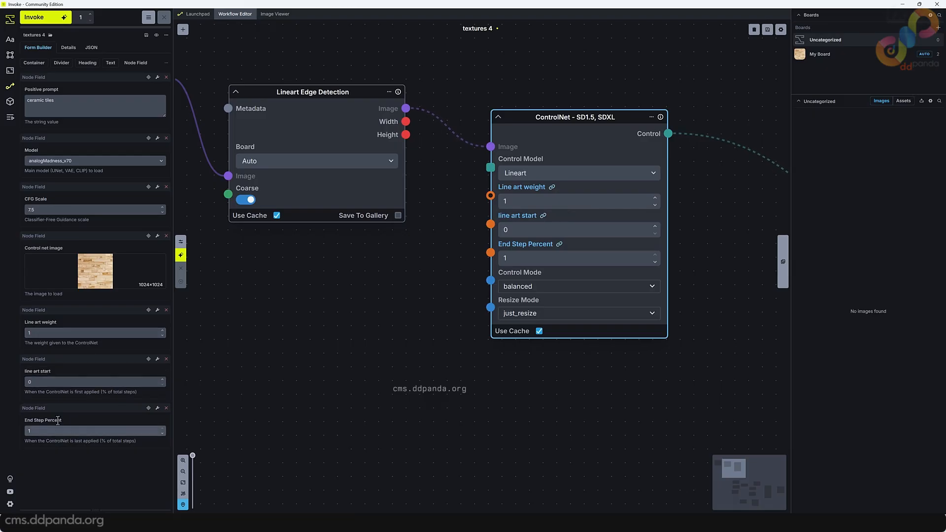
double_click(57, 421)
type("line")
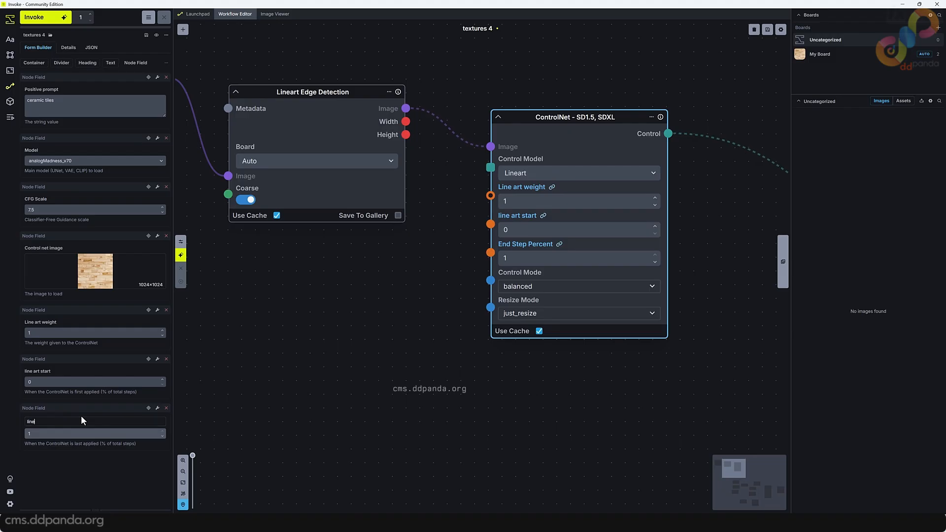
type(" art end")
left_click(119, 457)
Check the available Control Mode options on the ControlNet node without changing the selection.
scroll(400, 271, "down", 3)
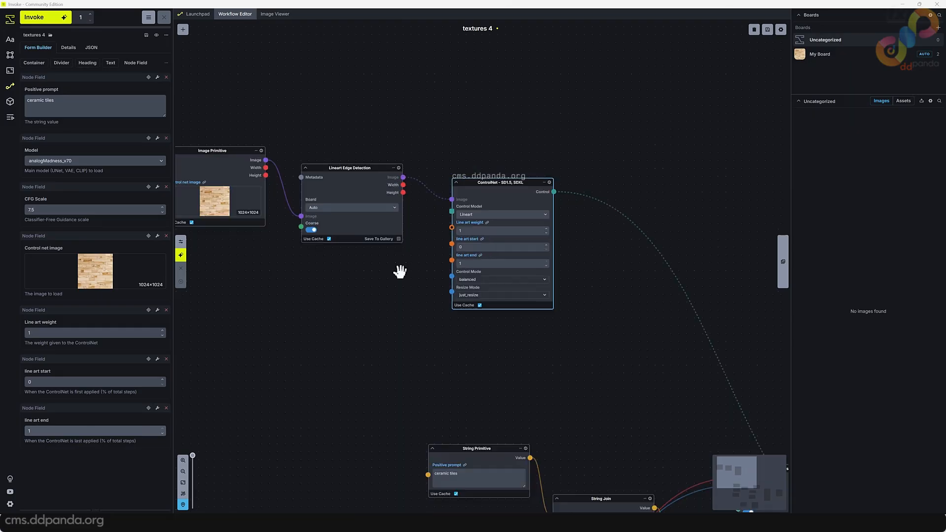
scroll(434, 296, "up", 5)
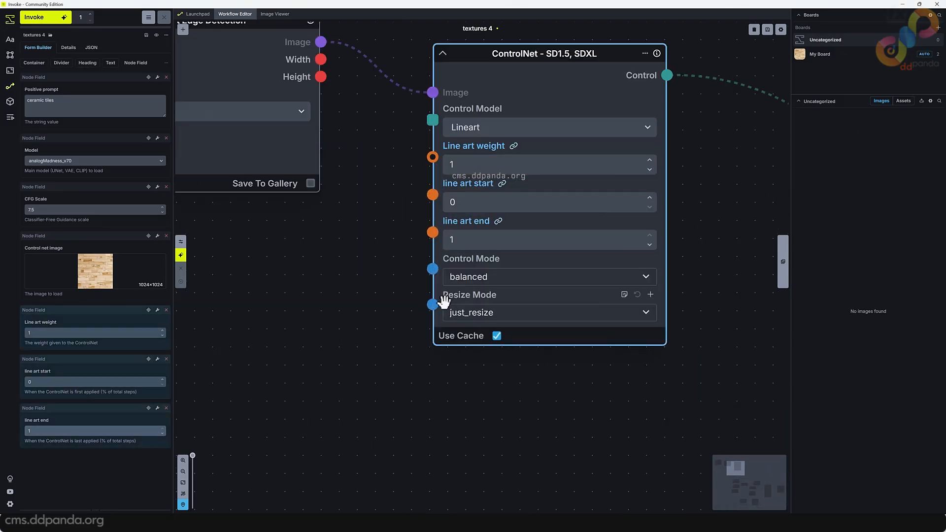
left_click(516, 279)
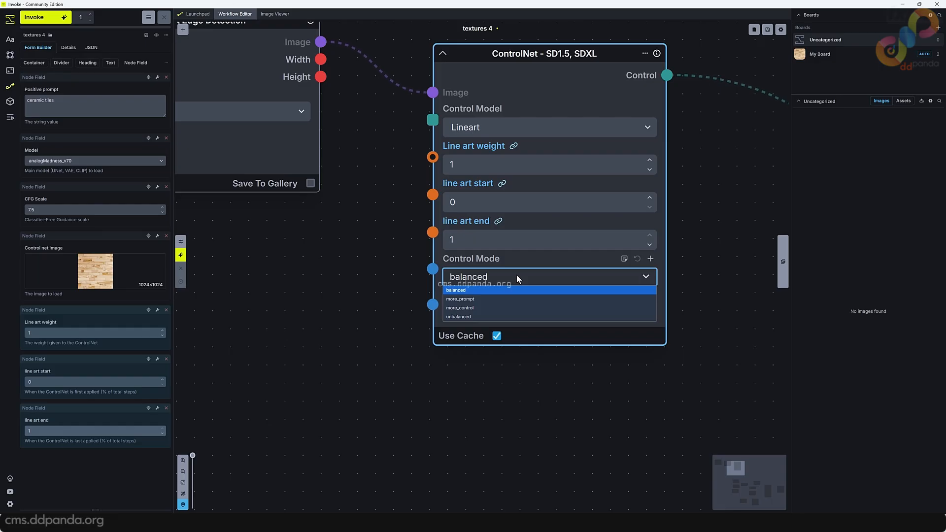
left_click(349, 281)
Examine the node graph, following the ControlNet node's Control connection to the Denoise node and on to the image output.
scroll(459, 285, "down", 6)
left_click_drag(459, 286, 469, 232)
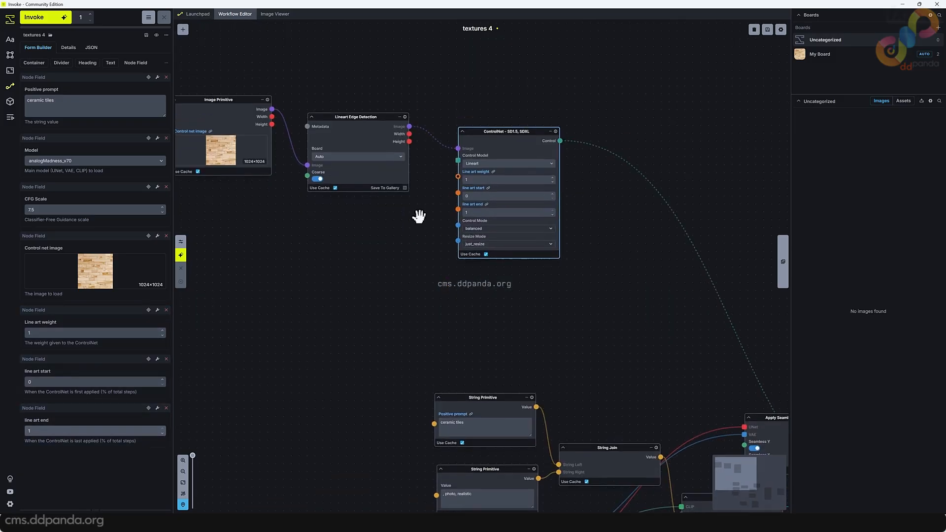
scroll(498, 227, "up", 2)
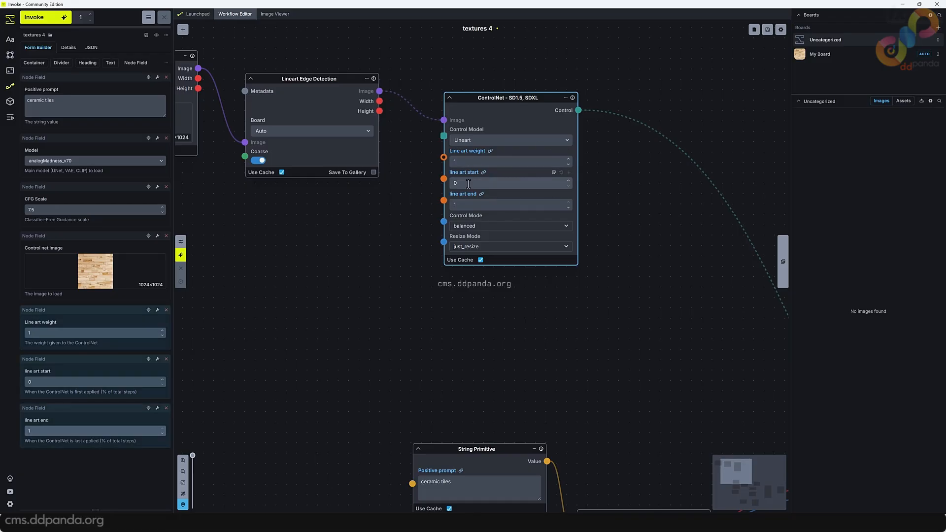
scroll(596, 247, "down", 5)
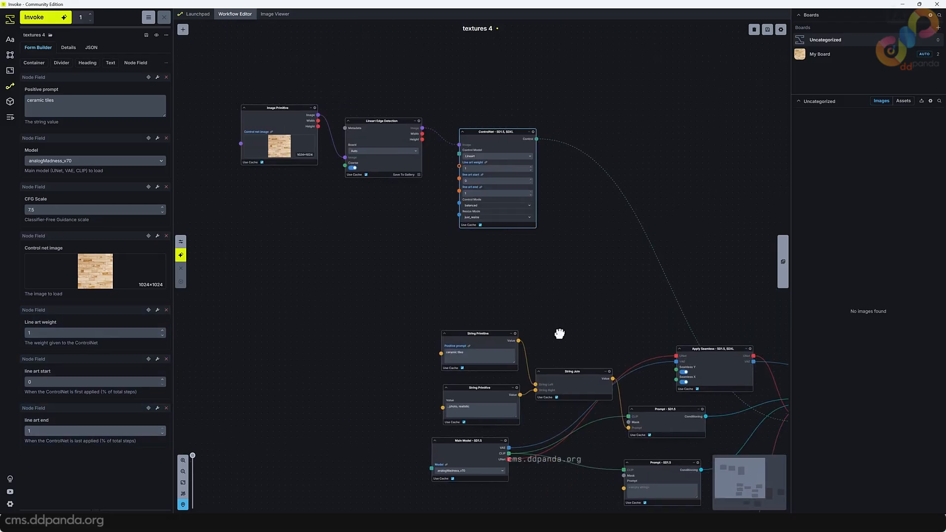
scroll(448, 206, "up", 4)
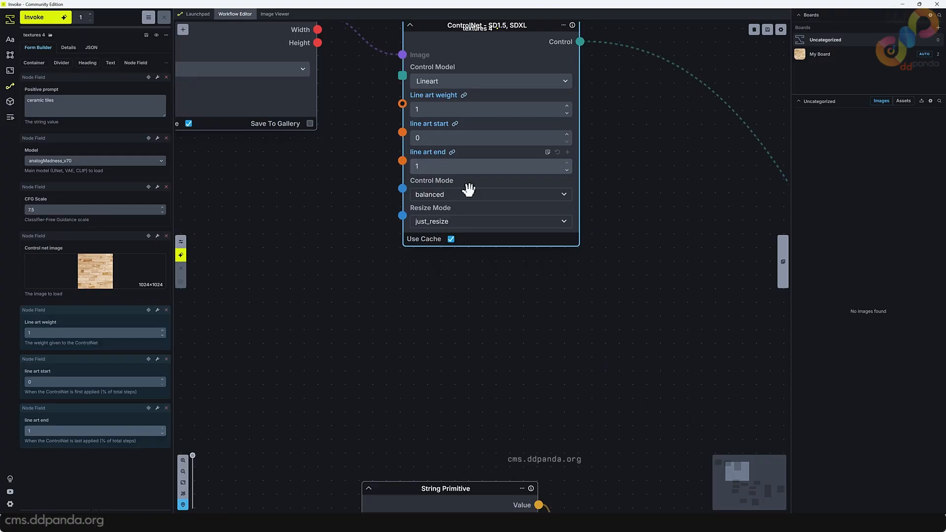
scroll(557, 245, "down", 5)
left_click_drag(606, 322, 500, 226)
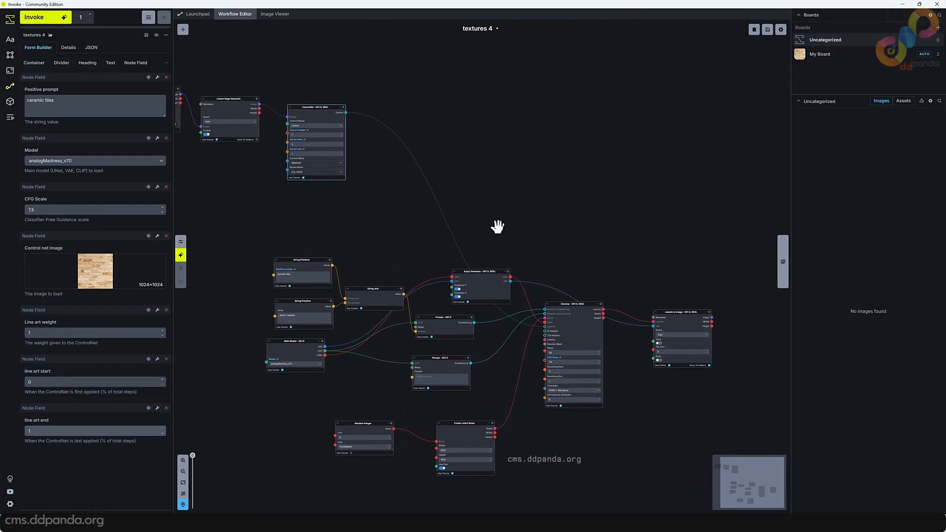
left_click_drag(446, 210, 404, 151)
scroll(511, 156, "up", 2)
left_click_drag(474, 149, 538, 161)
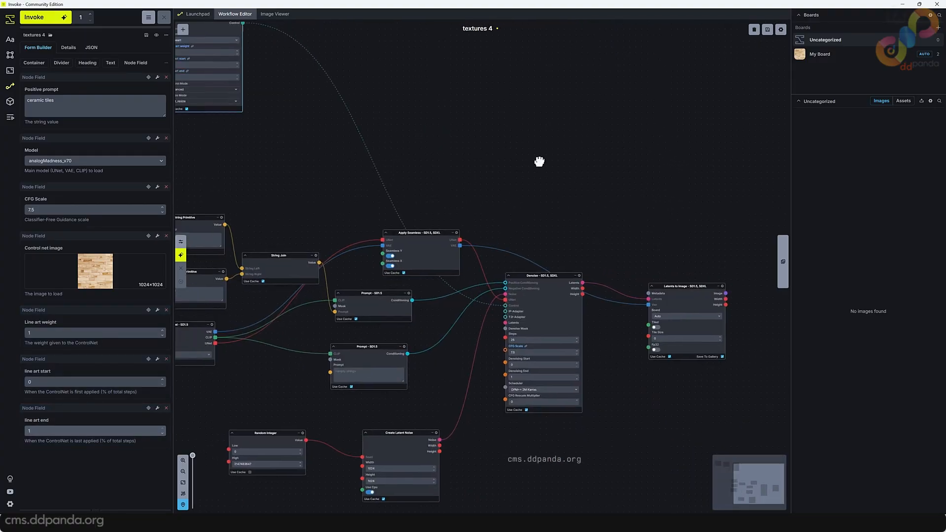
scroll(533, 156, "down", 2)
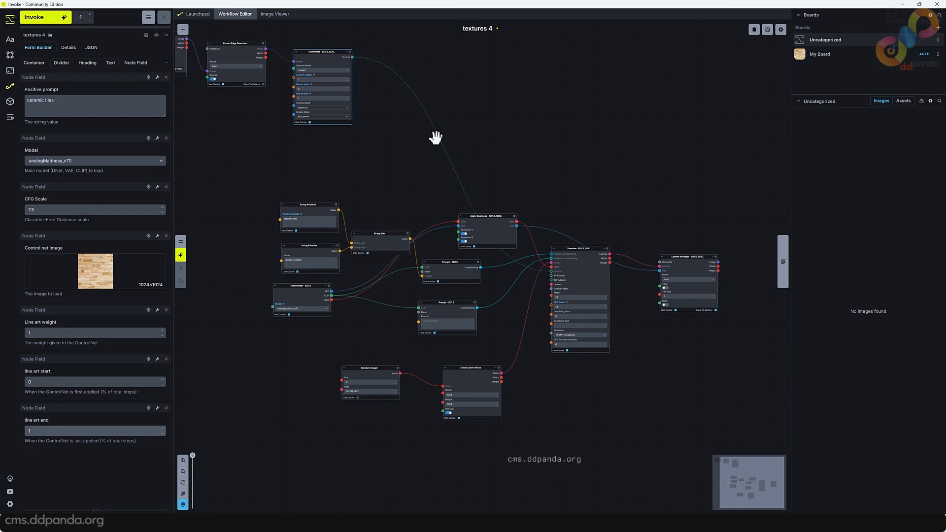
left_click_drag(429, 154, 429, 184)
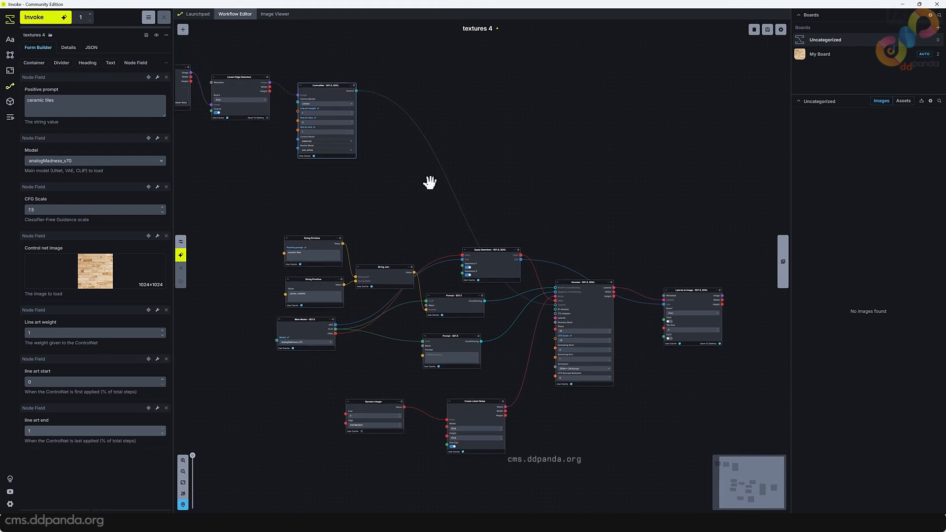
Show the generated texture in the Image Viewer and switch the workflow form out of edit mode.
left_click(279, 16)
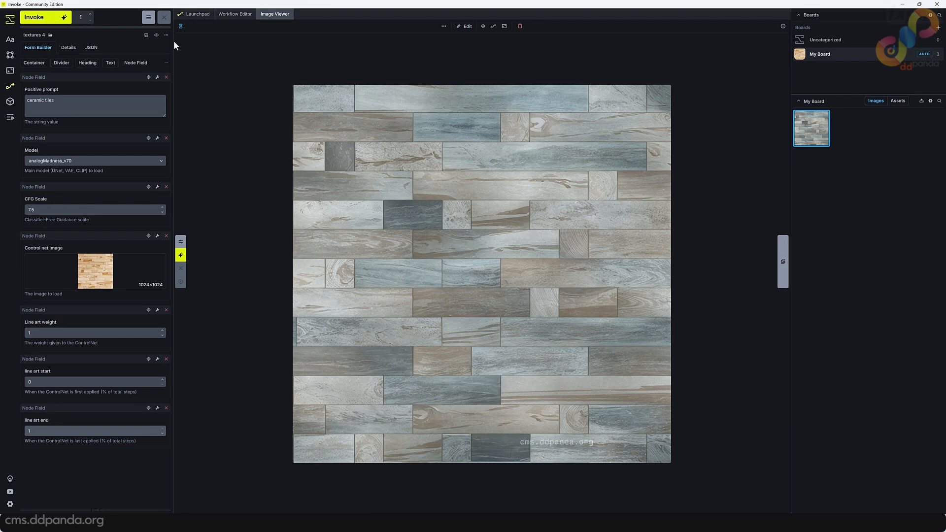
left_click(157, 35)
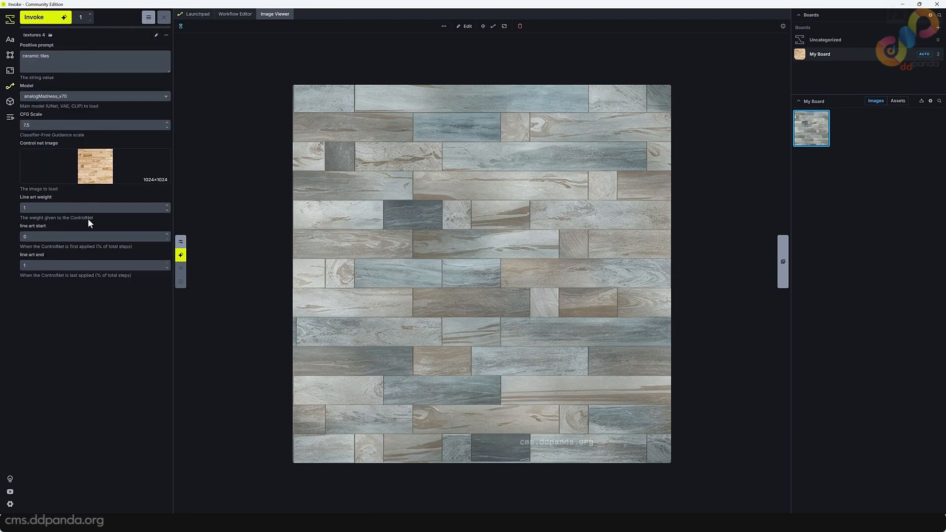
left_click(156, 36)
left_click(156, 38)
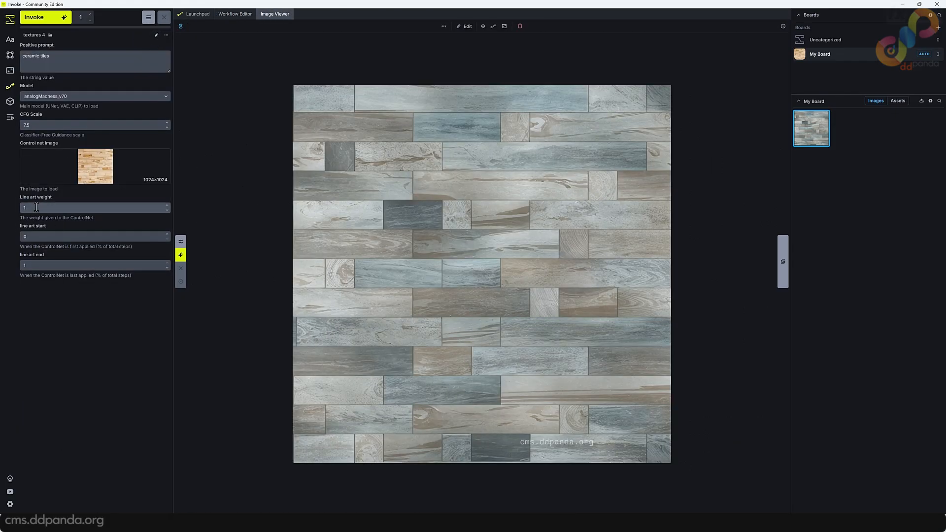
Set Line art weight to 0.5 and line art end to 0.5, and generate a new texture.
double_click(76, 205)
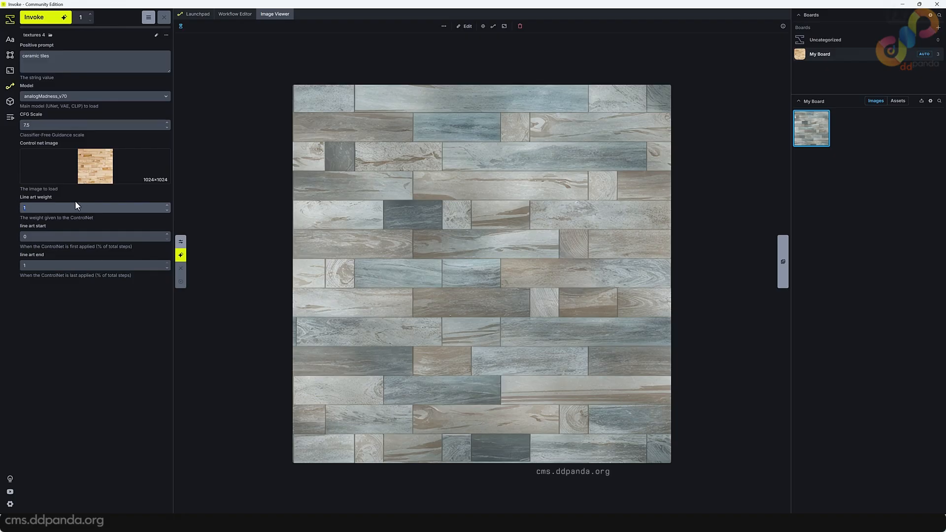
type("0.5")
key("Tab")
key("Tab")
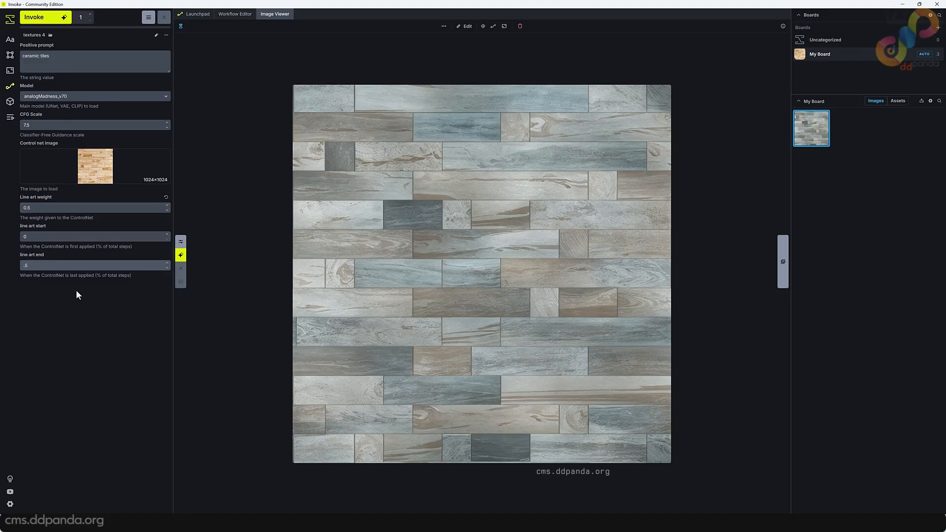
type("0.5")
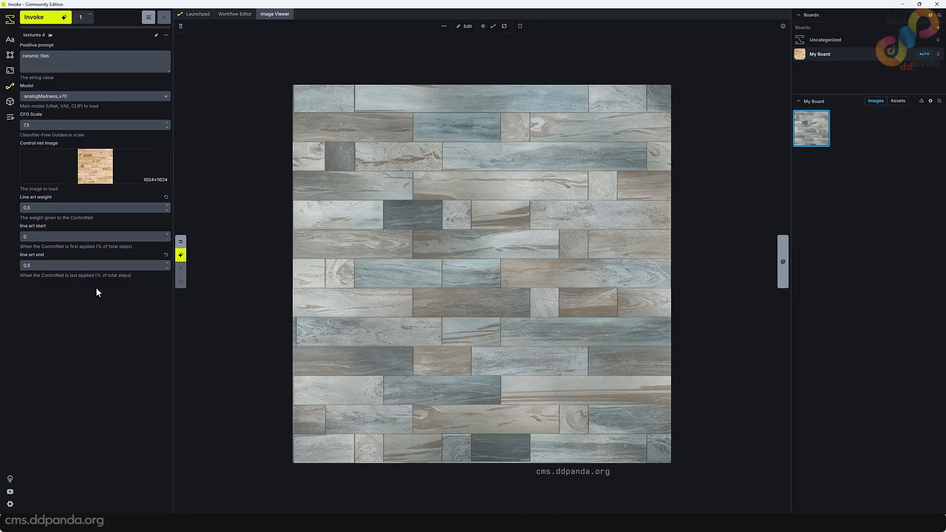
key("ctrl+Return")
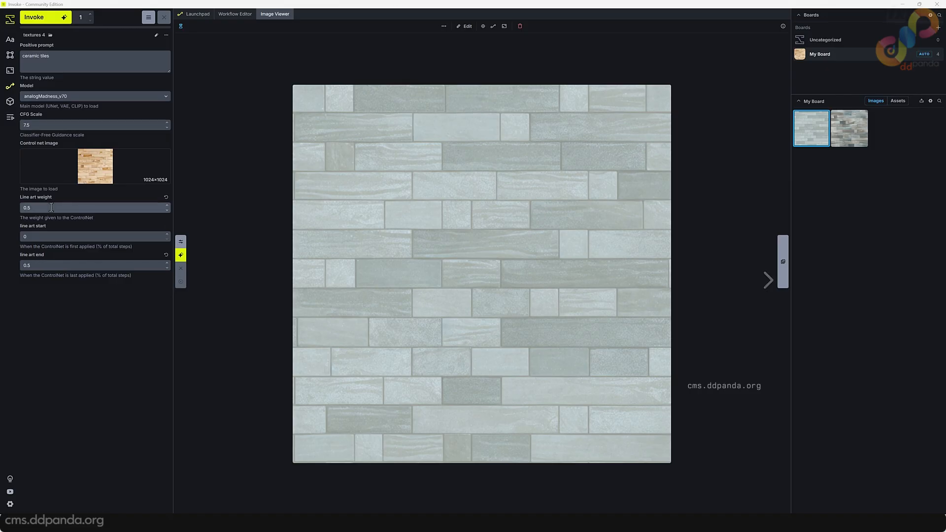
Generate another texture using the positive prompt "smooth, shiny ceramic tiles" with line art end set to 0.3.
left_click(66, 63)
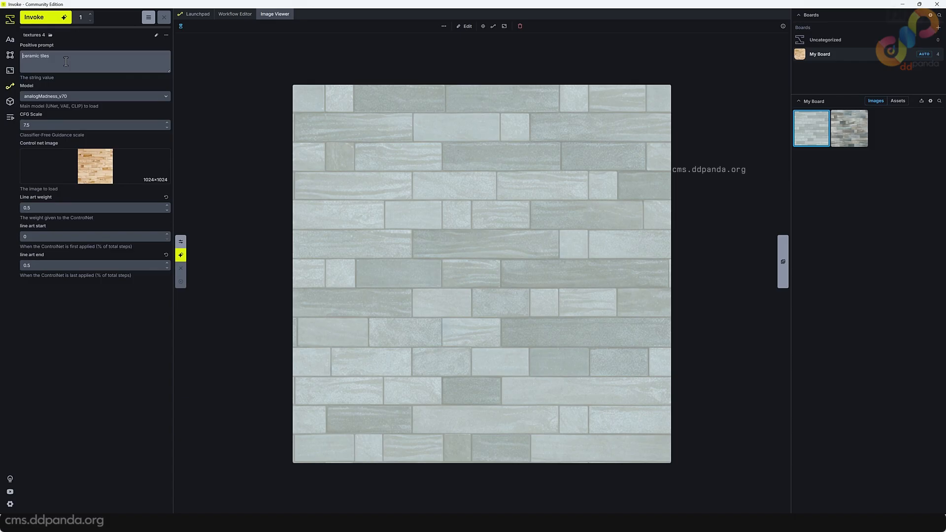
type("smooth, shiny")
left_click(44, 265)
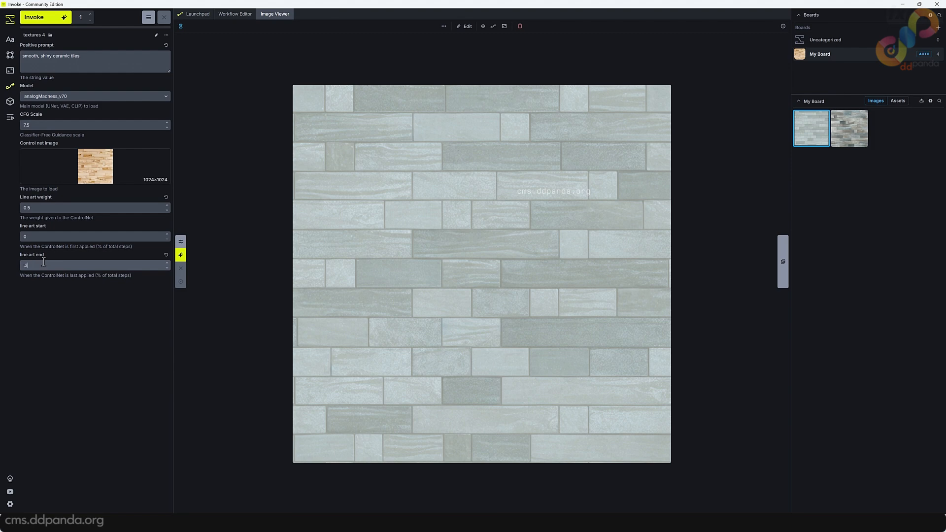
left_click(117, 322)
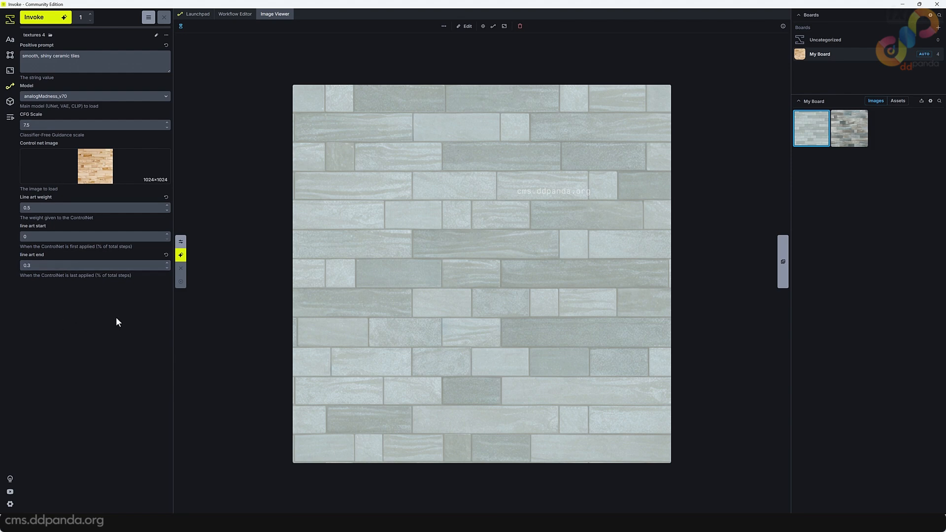
key("ctrl+Return")
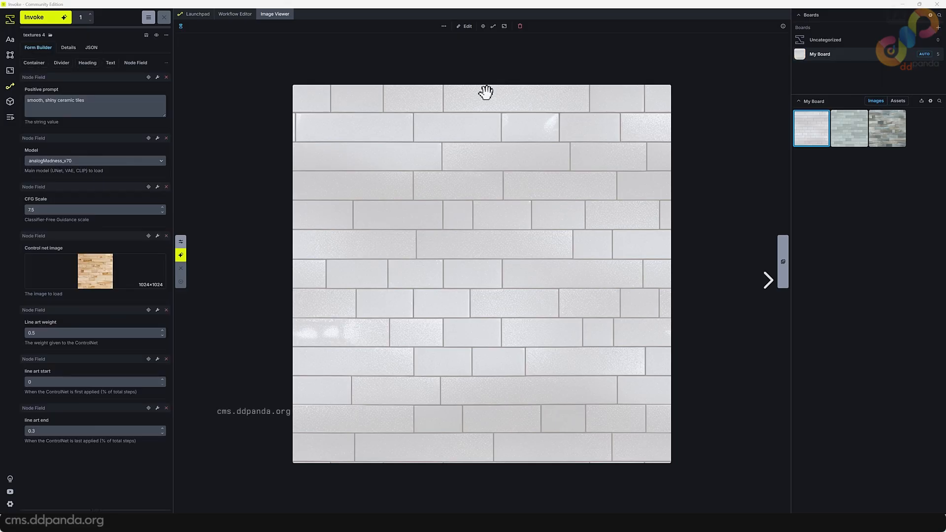
Return to the Workflow Editor and add a Canny Edge Detection node below the Lineart Edge Detection node.
left_click(232, 15)
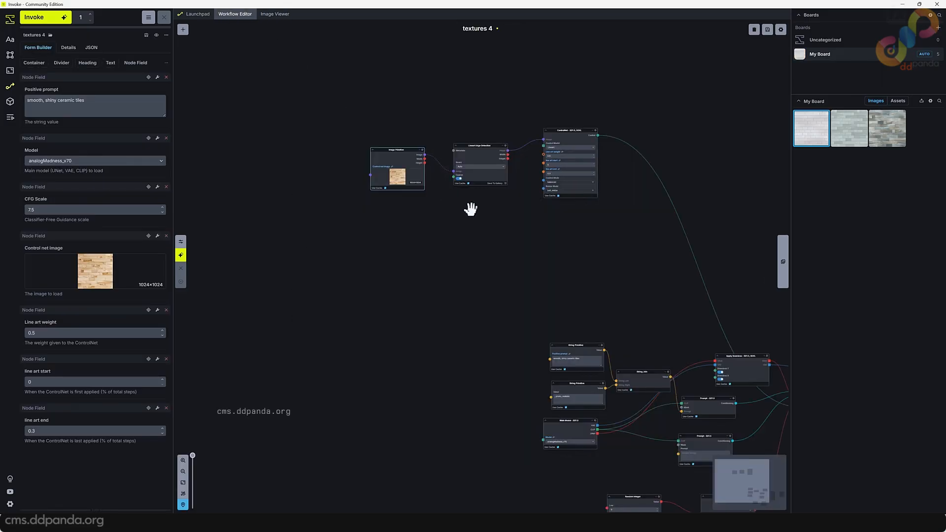
left_click_drag(500, 214, 503, 251)
scroll(428, 252, "up", 6)
scroll(463, 269, "down", 2)
scroll(443, 250, "up", 2)
left_click_drag(445, 250, 453, 261)
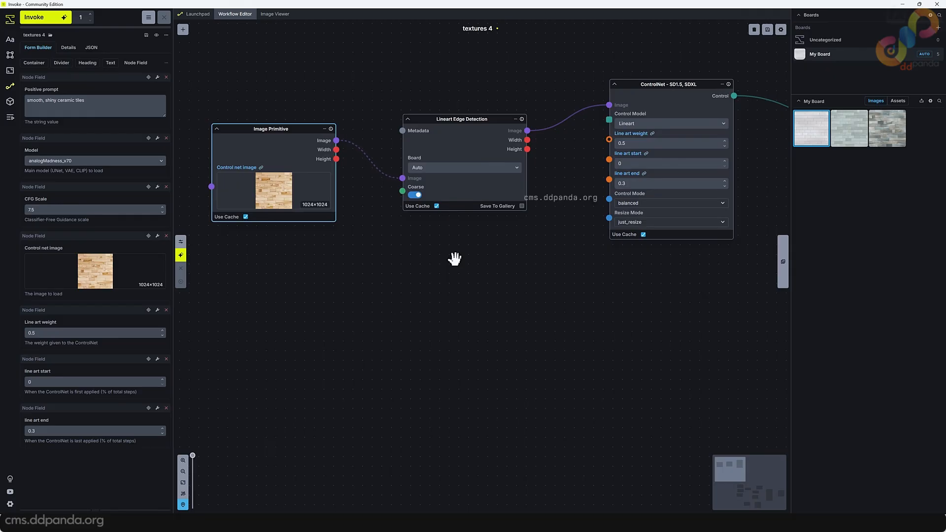
key("shift+a")
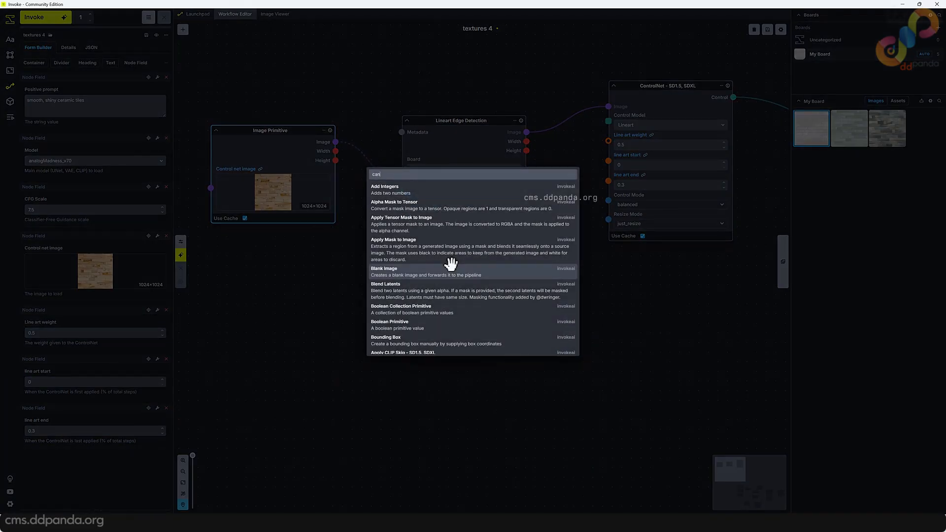
left_click(444, 194)
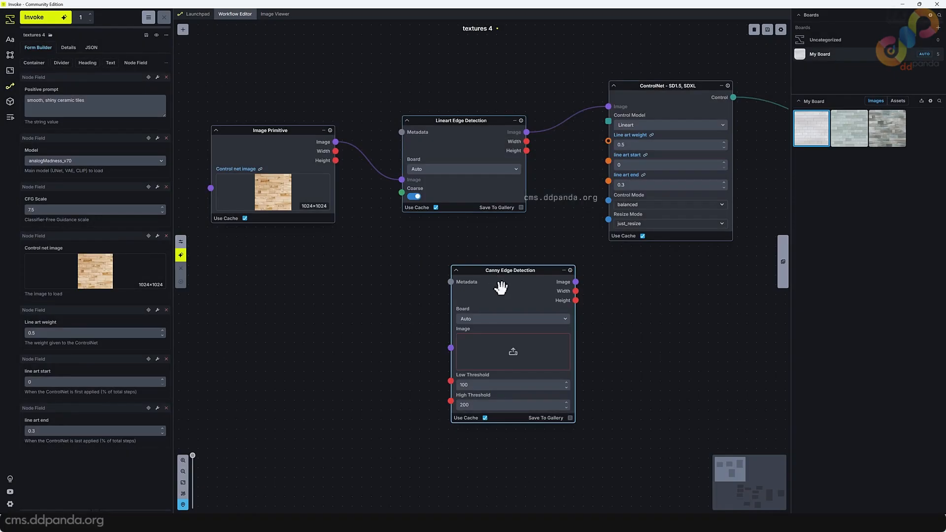
Connect the Image Primitive's image output to the Canny Edge Detection node's image input and place the node beneath Lineart Edge Detection.
left_click_drag(500, 280, 465, 279)
left_click_drag(335, 142, 423, 353)
left_click_drag(488, 287, 418, 299)
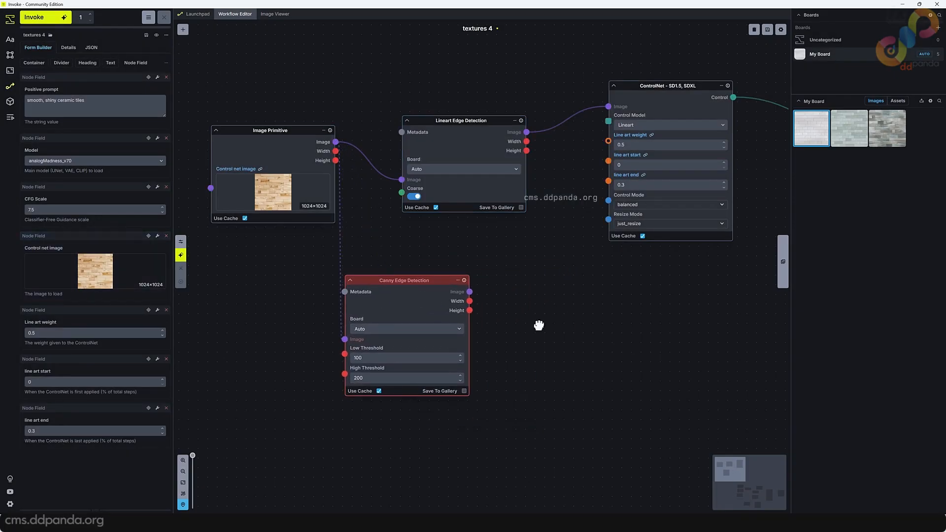
Add a second ControlNet - SD1.5, SDXL node below the Lineart one and connect the Canny Edge Detection image output to it.
left_click_drag(539, 325, 447, 323)
left_click_drag(584, 114, 604, 96)
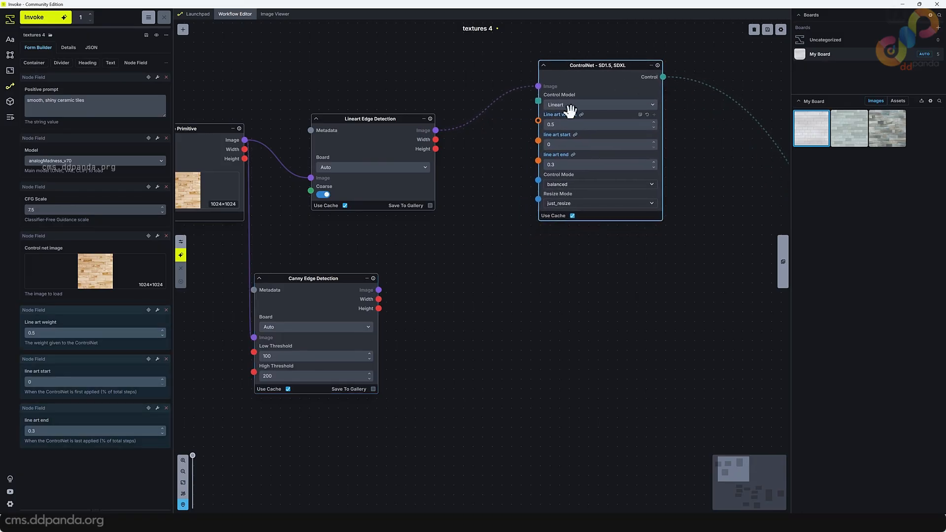
left_click_drag(475, 280, 475, 280)
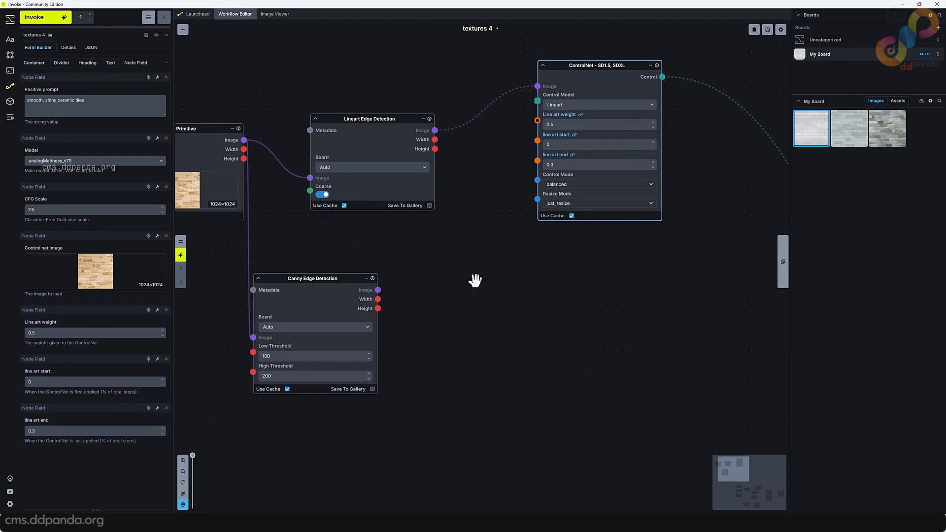
key("shift+a")
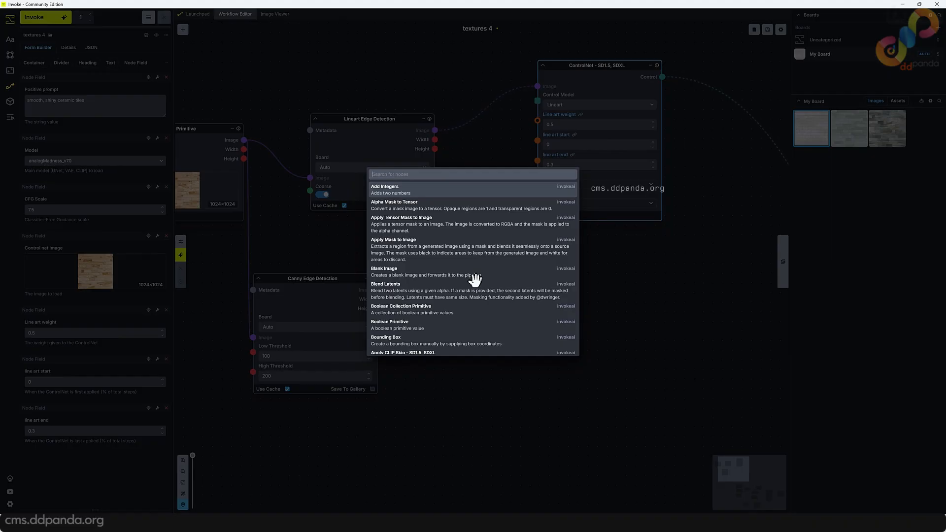
type("cont")
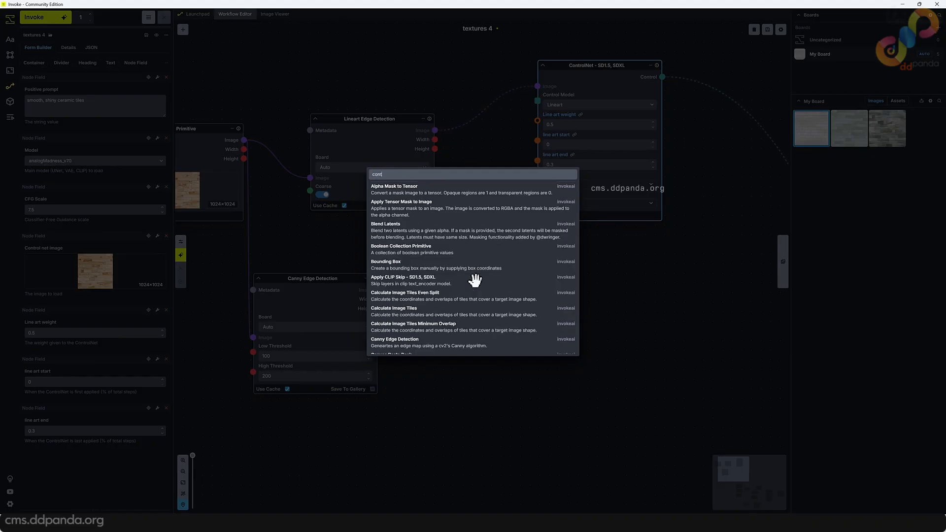
type("rol n")
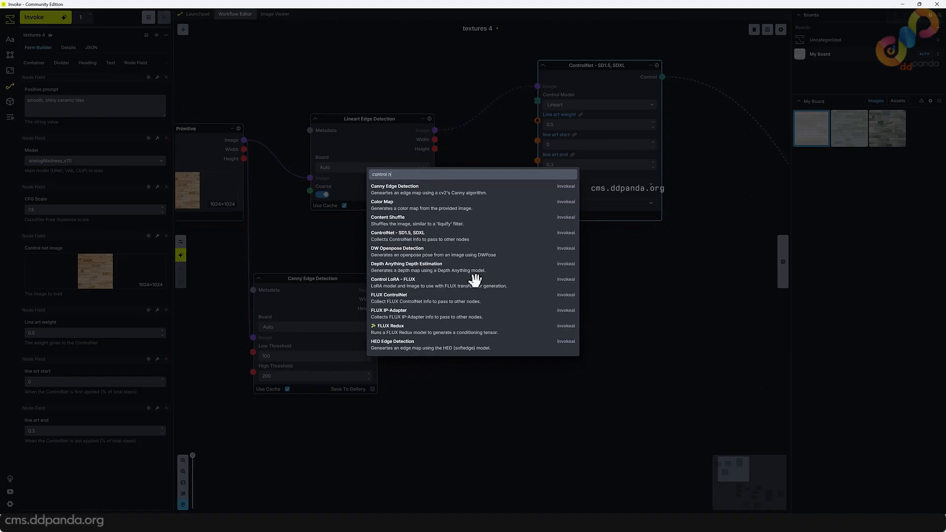
type("et")
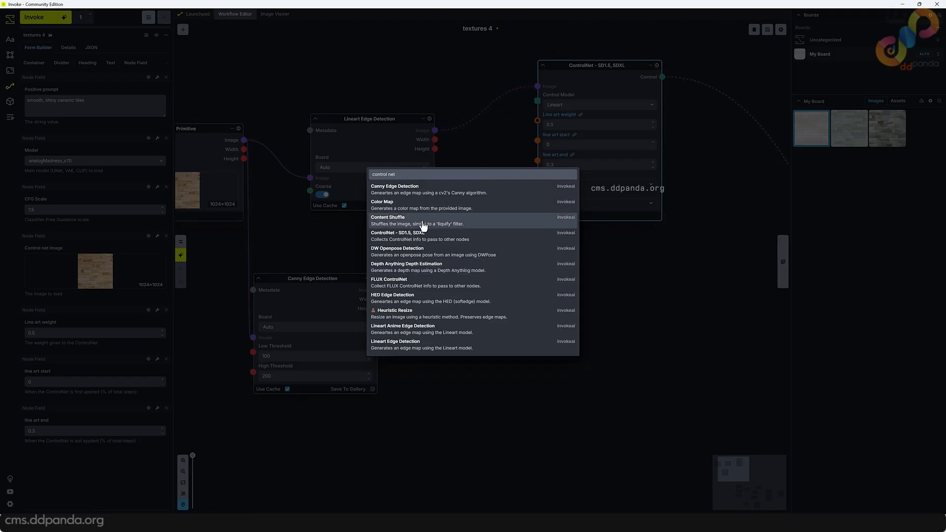
left_click(430, 237)
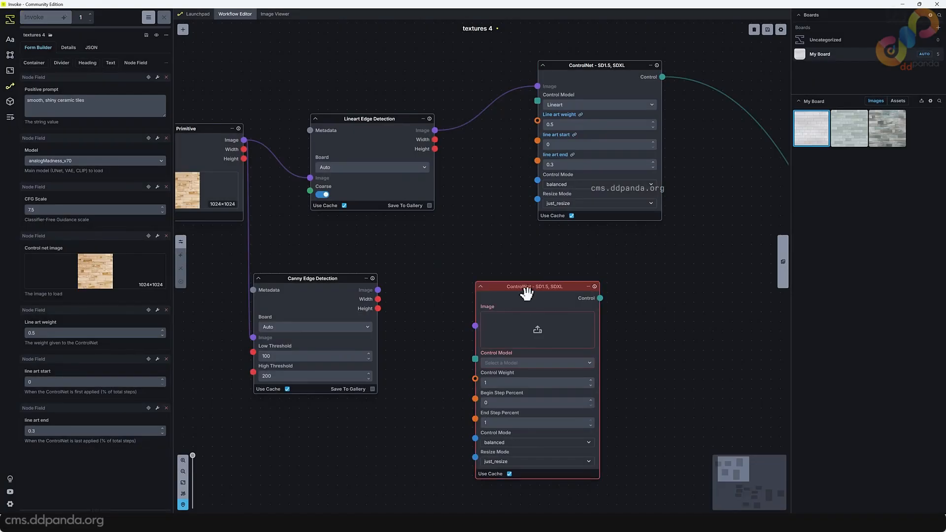
left_click_drag(527, 293, 510, 260)
left_click_drag(378, 290, 458, 295)
Add a Collect node beside the ControlNets and connect both ControlNet control outputs to its collection item input.
left_click_drag(637, 371, 448, 232)
scroll(525, 319, "down", 2)
scroll(505, 251, "down", 4)
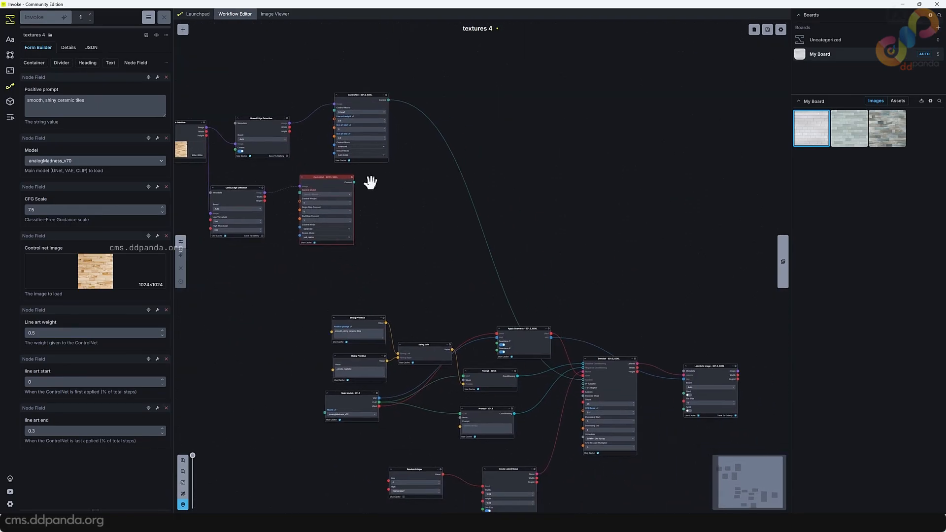
scroll(583, 325, "up", 3)
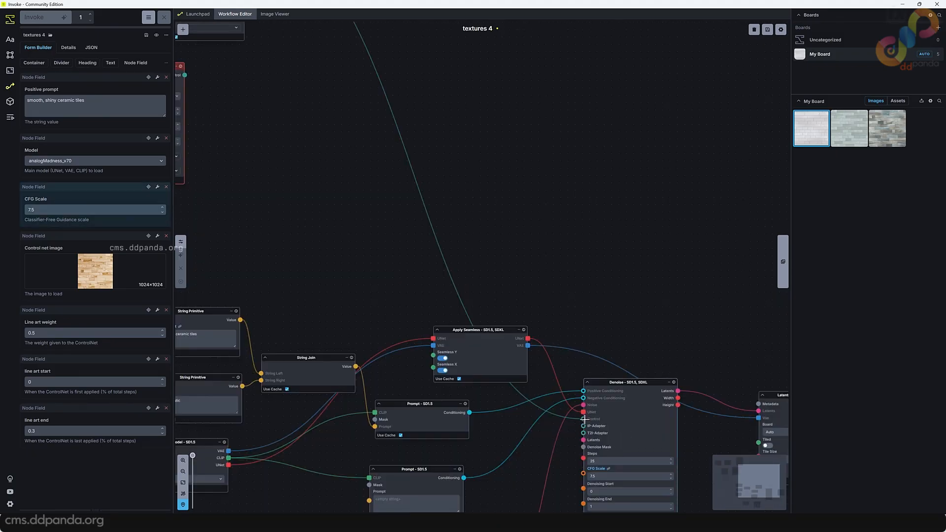
scroll(569, 253, "down", 4)
left_click_drag(401, 195, 424, 214)
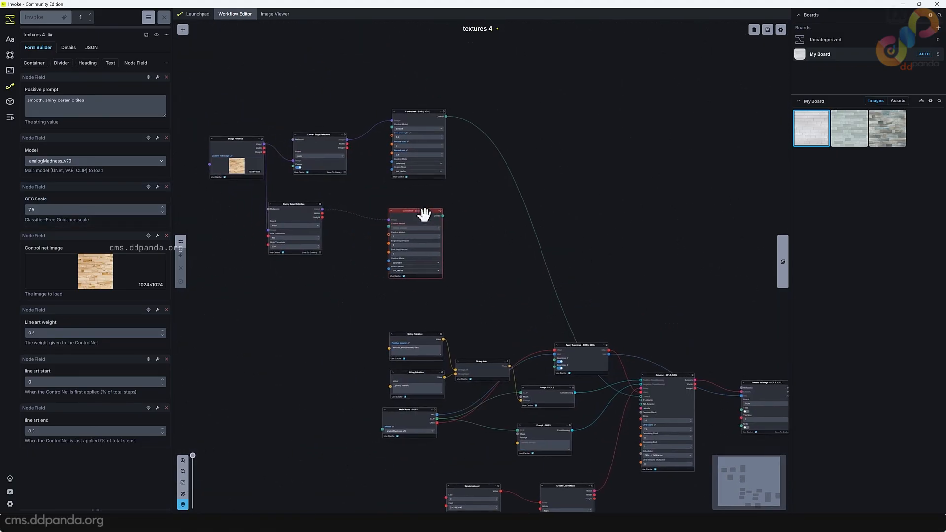
scroll(488, 199, "up", 2)
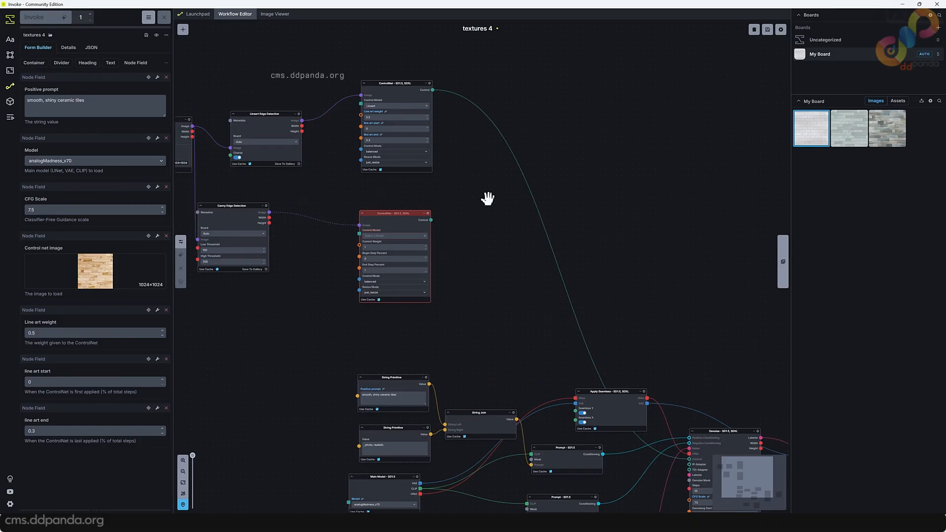
scroll(488, 198, "up", 2)
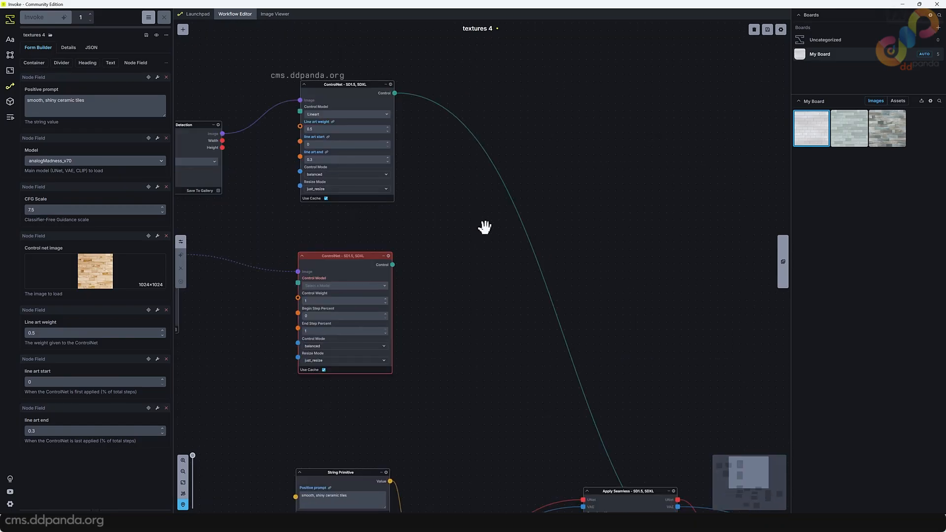
key("shift+a")
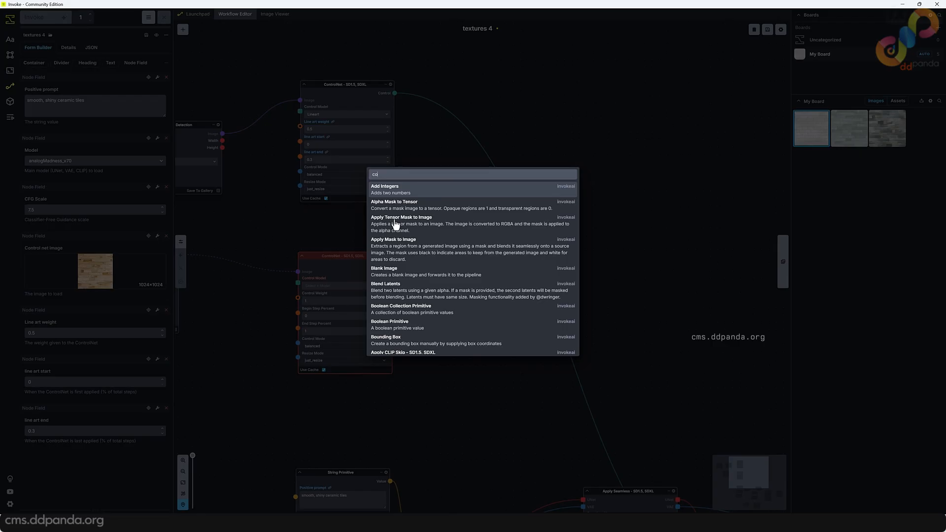
key("Return")
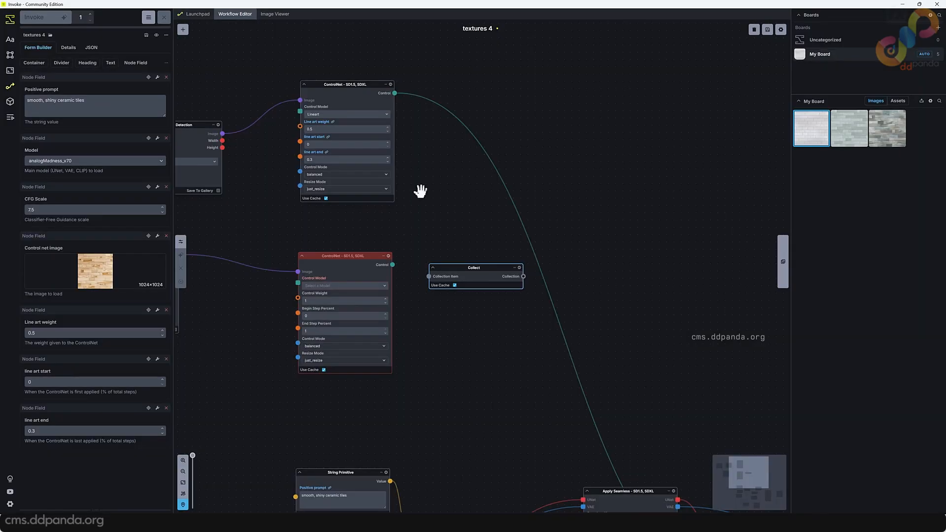
left_click_drag(399, 92, 417, 263)
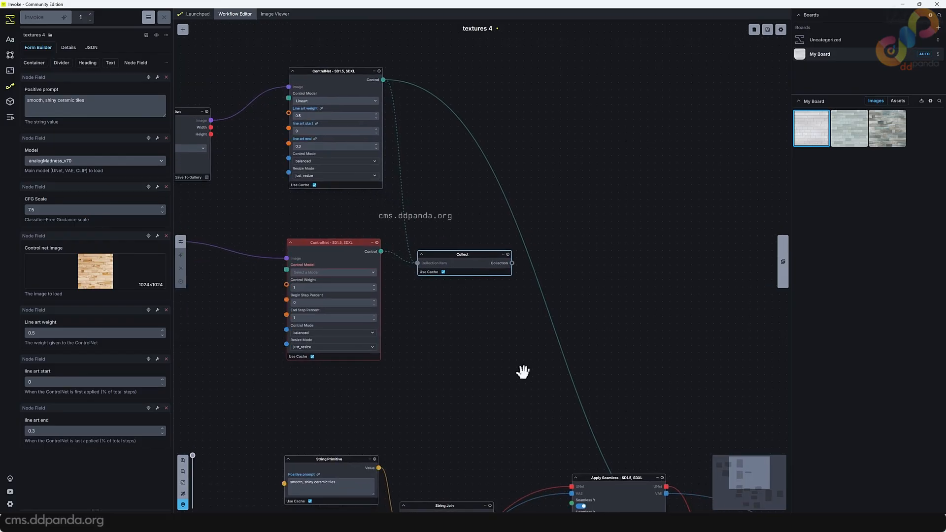
Replace the Lineart ControlNet's direct link to the Denoise control input with a connection from the Collect node's collection output.
left_click_drag(522, 313, 442, 287)
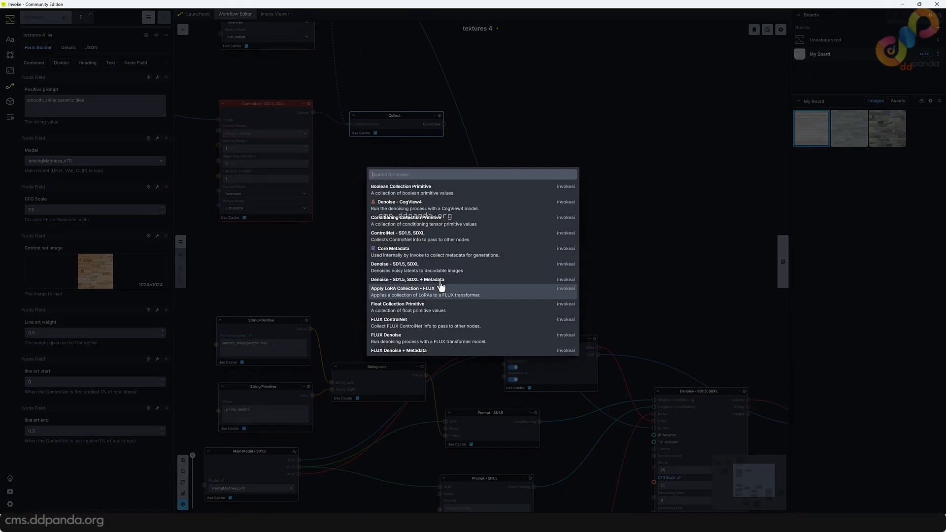
left_click(607, 154)
left_click(499, 222)
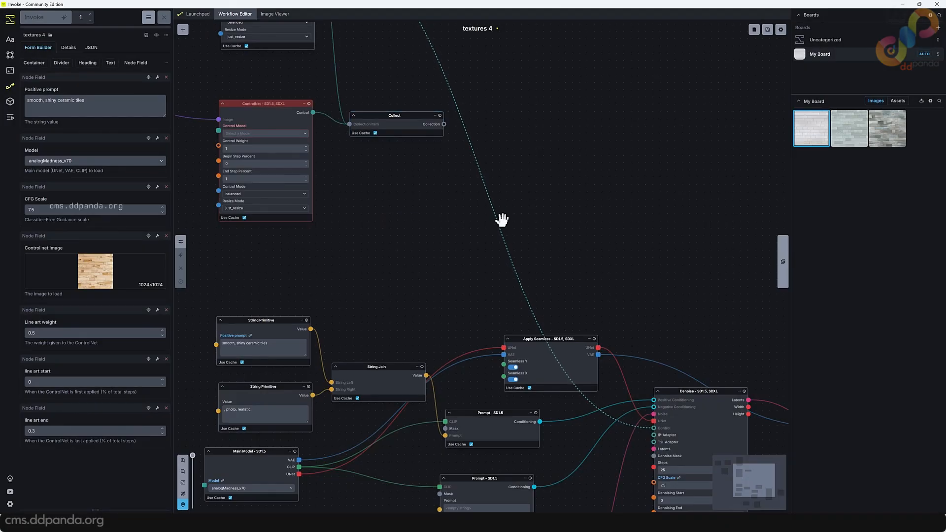
key("Delete")
left_click_drag(445, 124, 653, 427)
Align the Canny Edge Detection node under the Lineart node and add its Low Threshold and High Threshold to the form.
left_click_drag(360, 225, 604, 293)
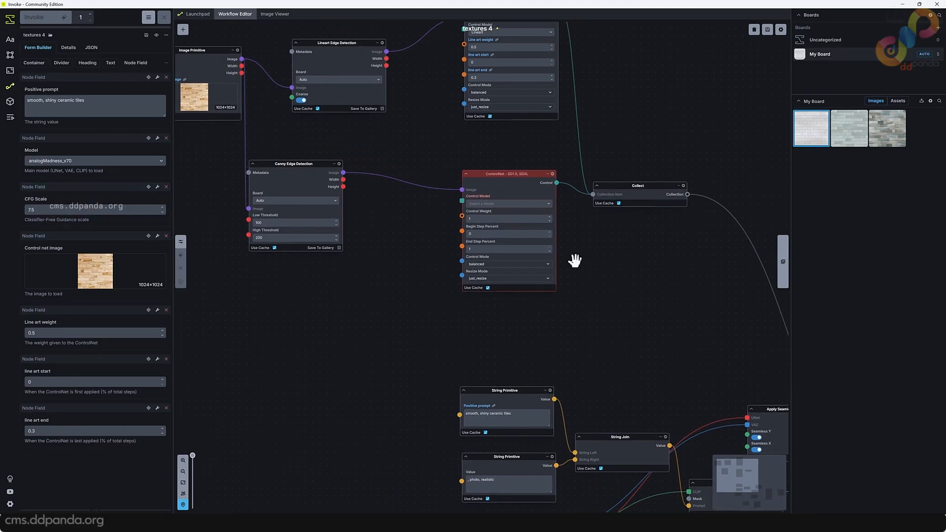
left_click_drag(348, 254, 441, 287)
left_click_drag(393, 198, 437, 215)
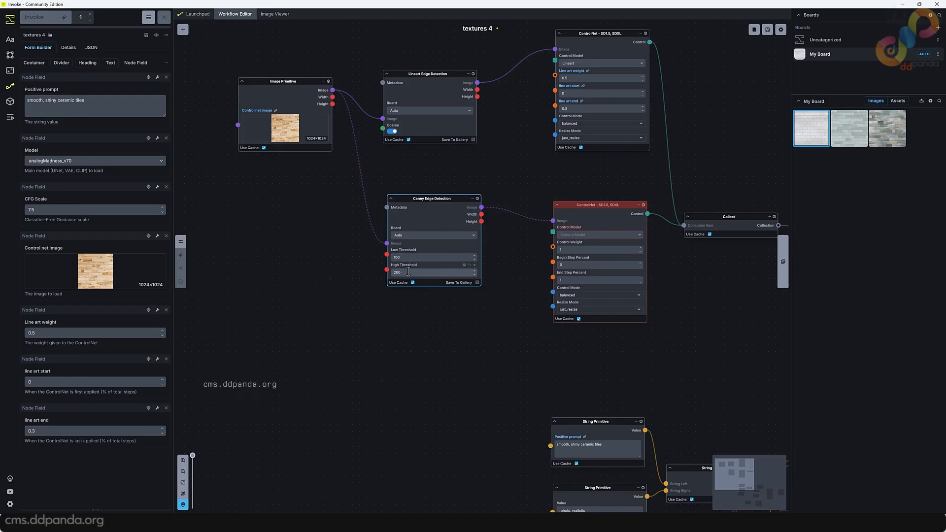
mouse_move(410, 246)
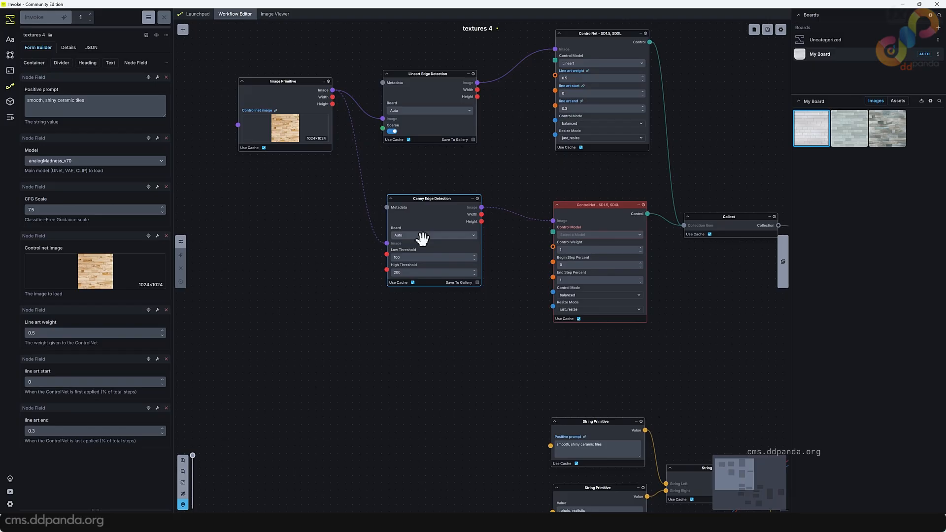
left_click(475, 252)
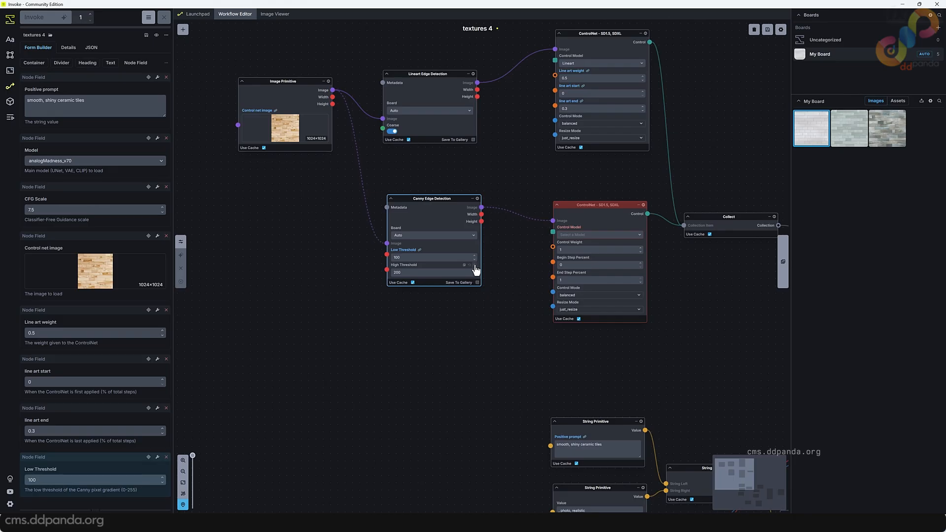
left_click(475, 267)
Set the second ControlNet's control model to Hard Edge Detection (canny).
left_click_drag(528, 345, 387, 338)
scroll(479, 267, "up", 2)
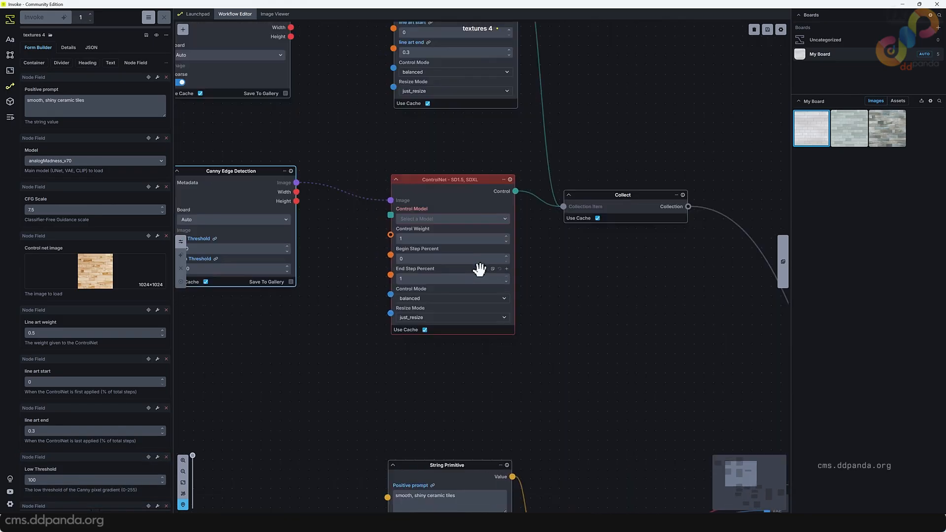
left_click(432, 219)
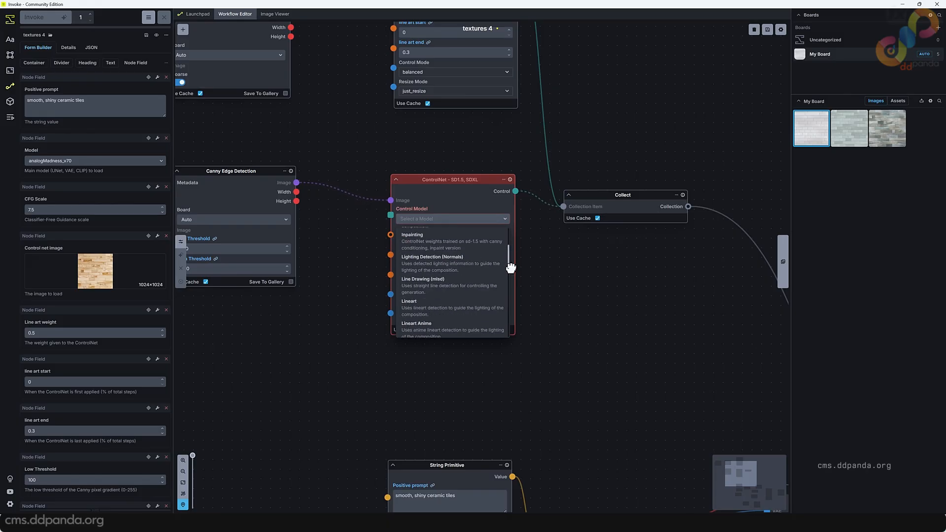
scroll(509, 268, "down", 3)
scroll(510, 276, "down", 5)
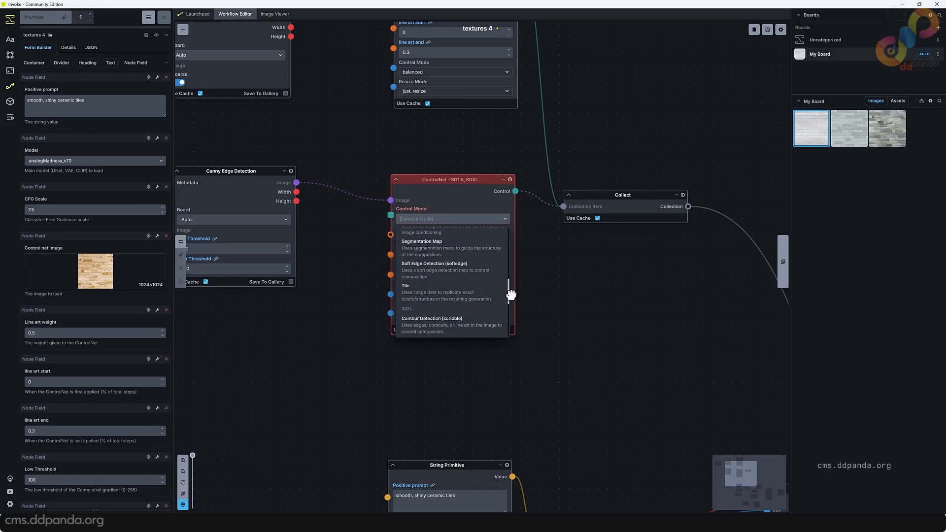
left_click_drag(511, 298, 506, 320)
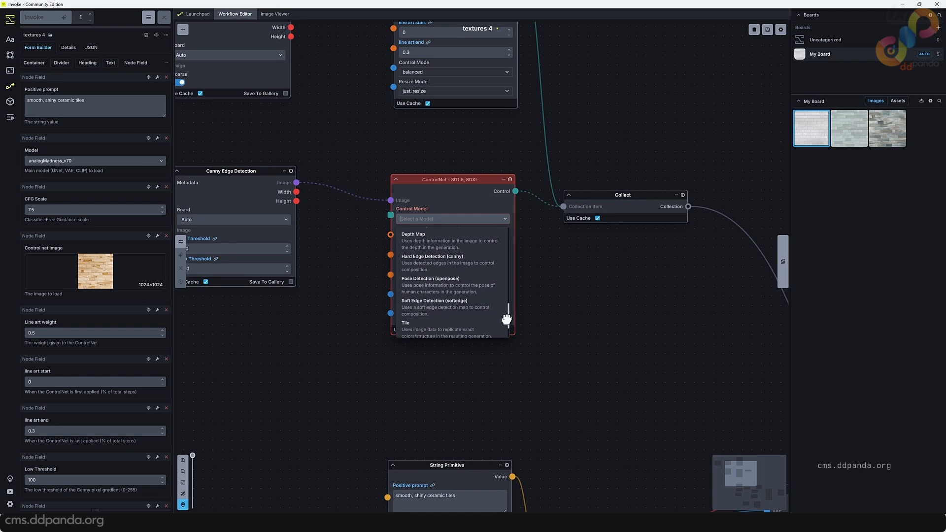
left_click(438, 257)
Add the canny ControlNet's Control Weight, Begin Step Percent and End Step Percent fields to the form.
left_click_drag(596, 285, 613, 277)
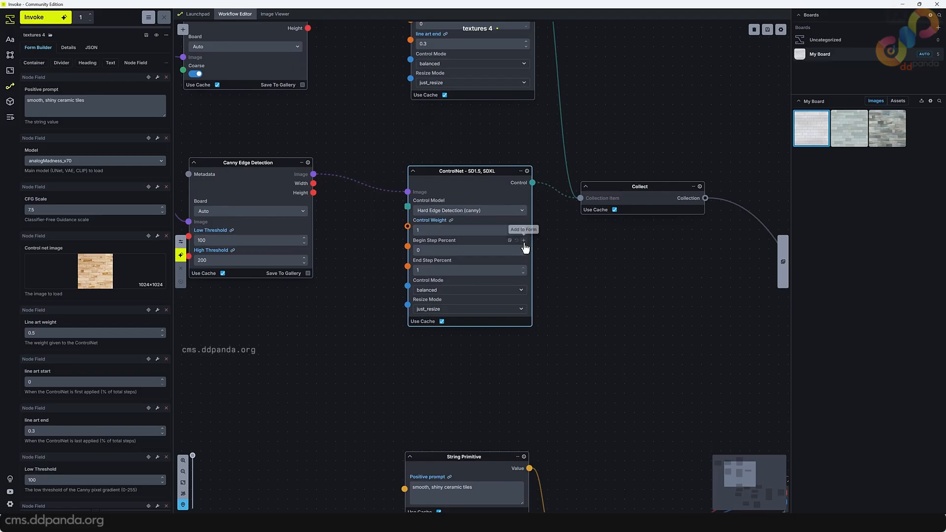
left_click(524, 240)
left_click(523, 260)
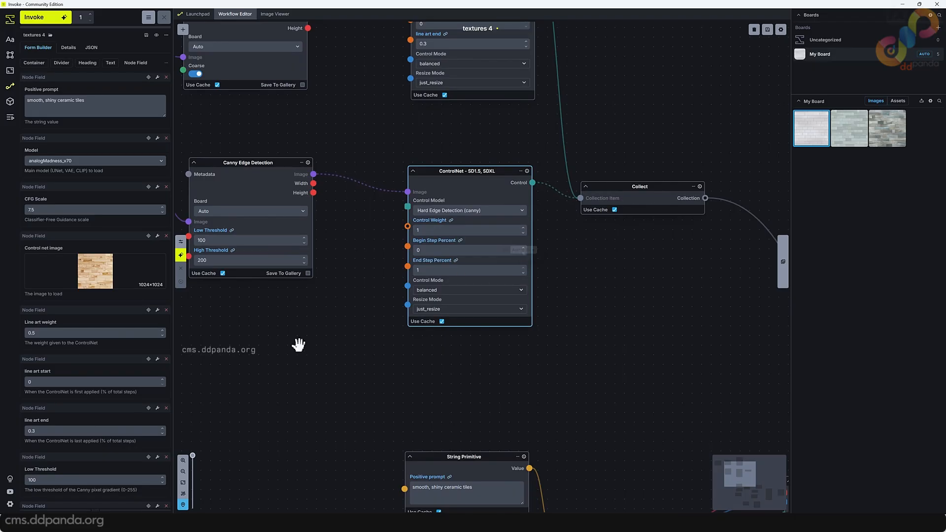
Rename the form's step percent fields to "Canny Begin Step Percent" and "Canny End Step Percent".
left_click_drag(320, 316, 465, 222)
scroll(110, 292, "down", 4)
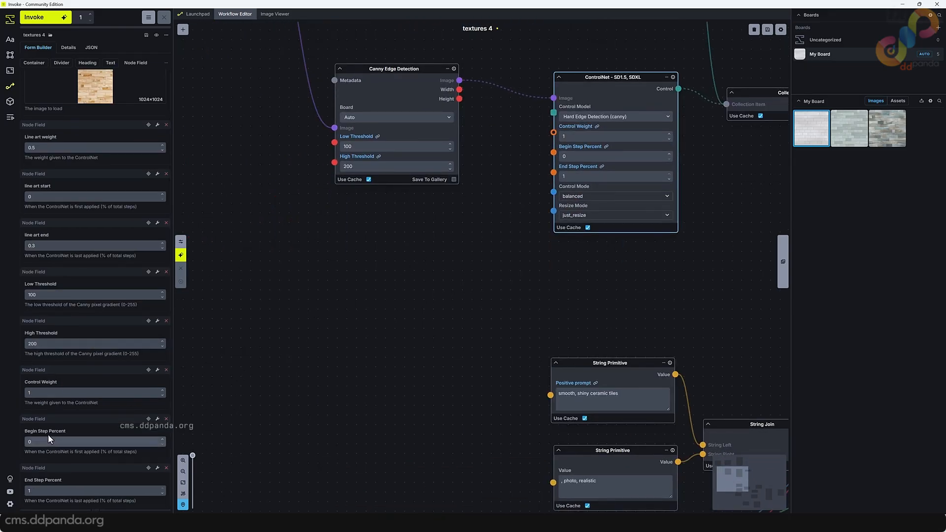
double_click(24, 430)
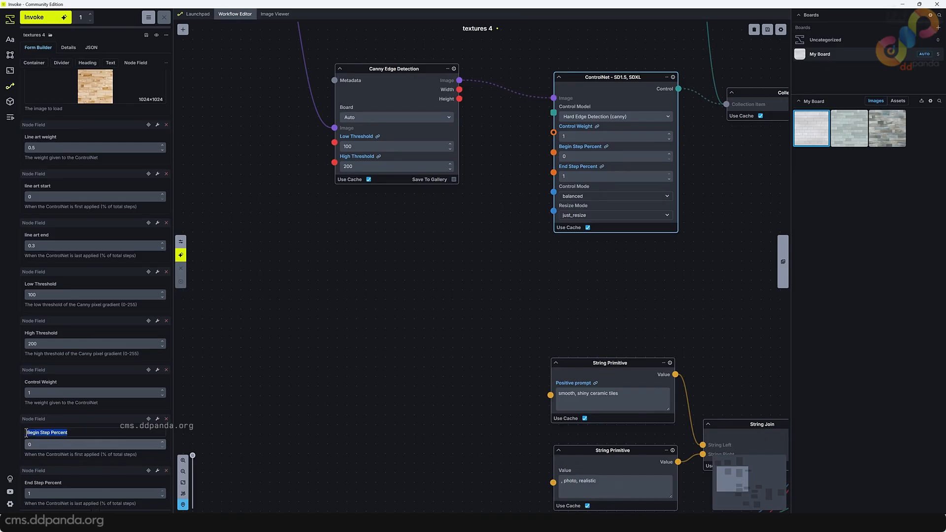
left_click(28, 432)
type("Canny")
key("Return")
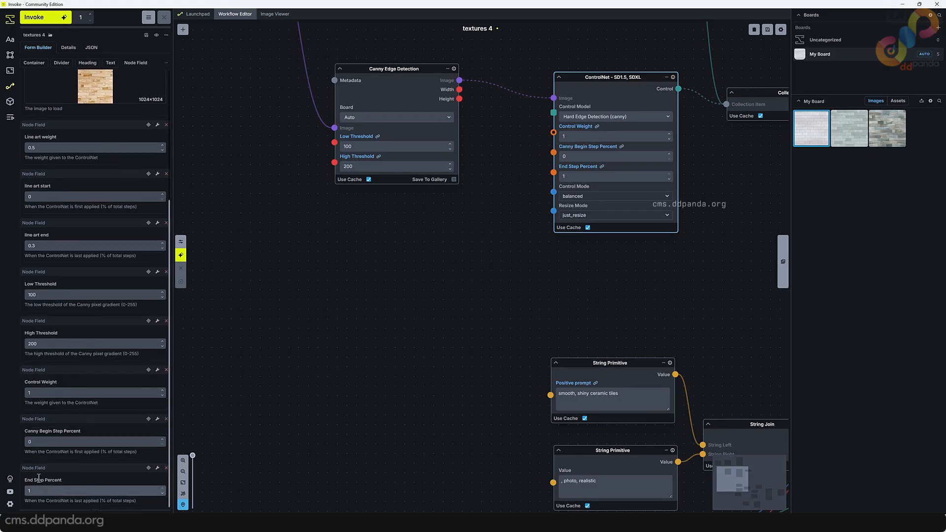
double_click(38, 479)
left_click(27, 481)
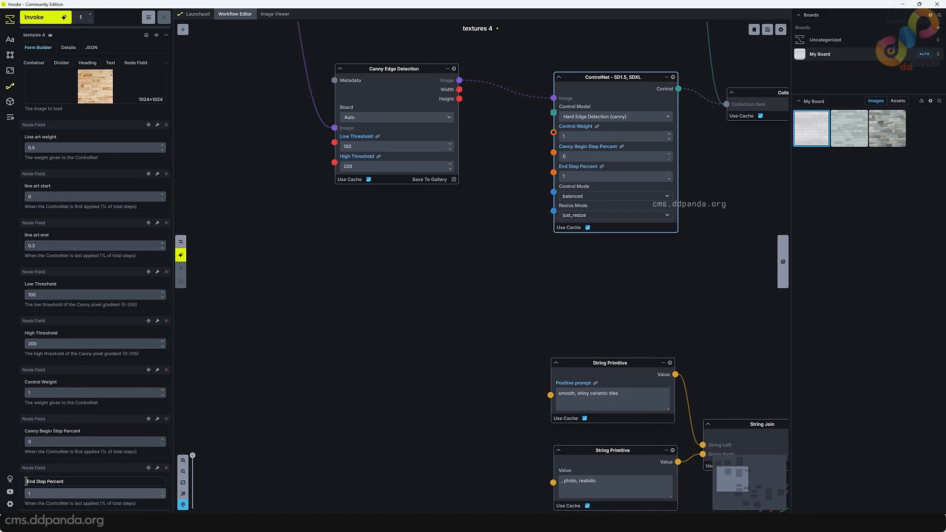
type("Canny")
left_click(250, 401)
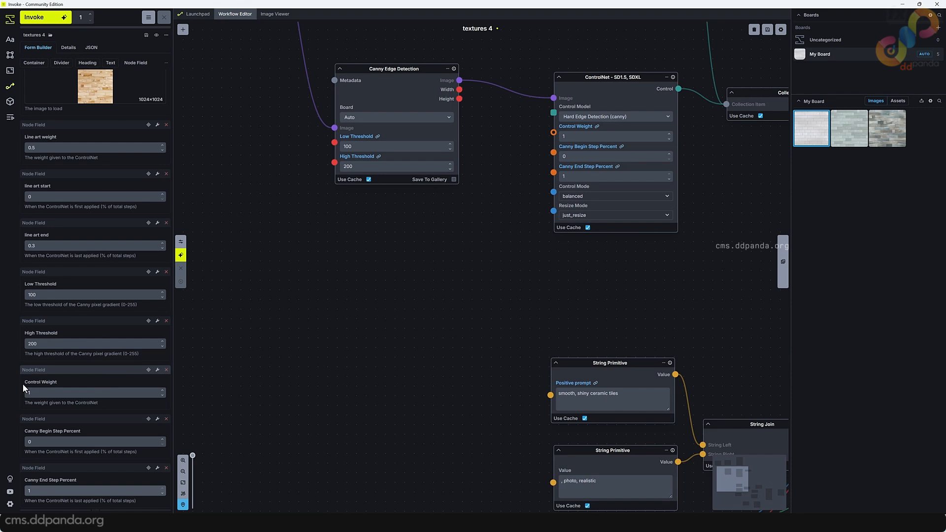
Rename the form's Control Weight field to "Canny Control Weight" and set Line art weight to 1.
double_click(31, 384)
left_click(31, 383)
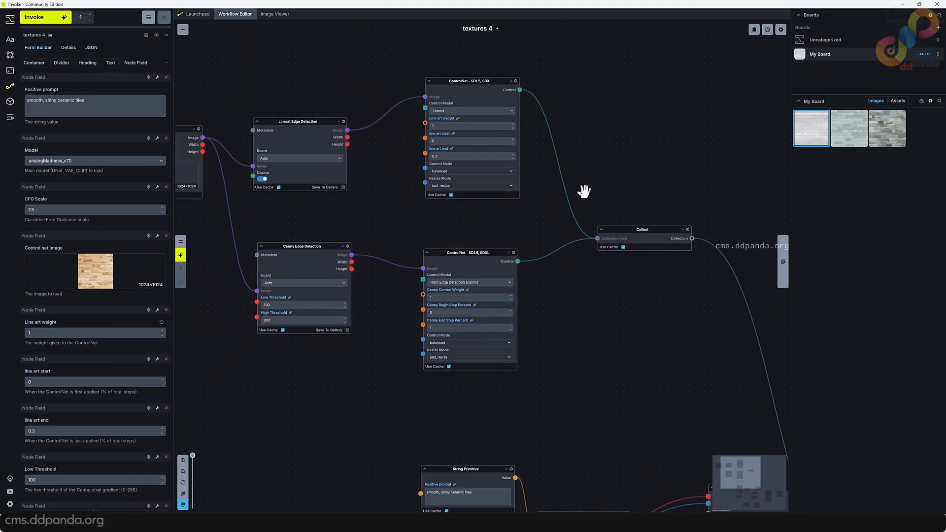
scroll(581, 276, "up", 2)
scroll(619, 272, "up", 4)
left_click_drag(564, 287, 604, 270)
scroll(590, 279, "down", 2)
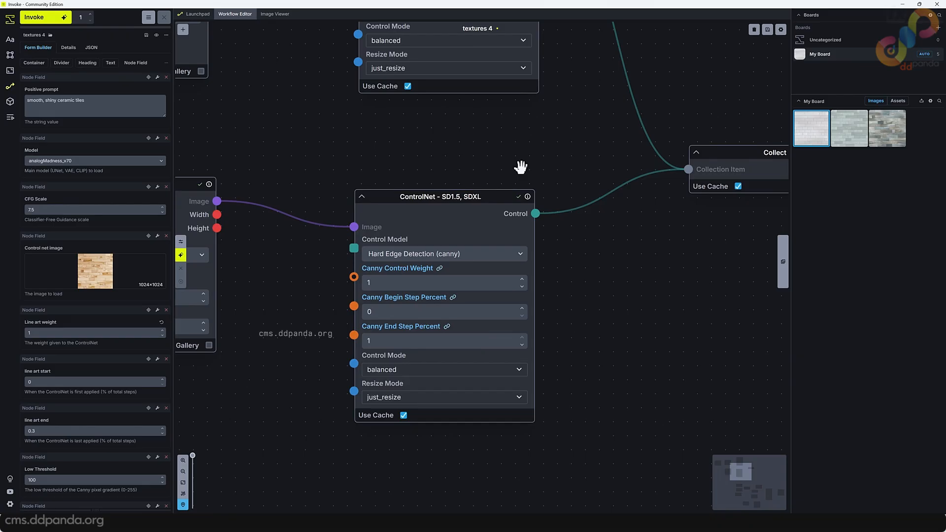
Browse the canny ControlNet's available control models and keep the SD-1 Hard Edge Detection (canny) model selected.
left_click(506, 256)
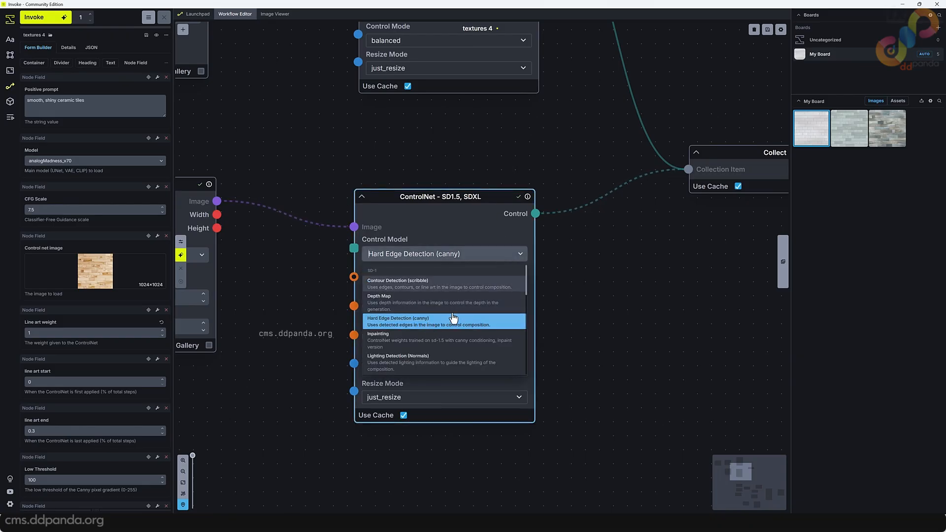
scroll(481, 297, "down", 5)
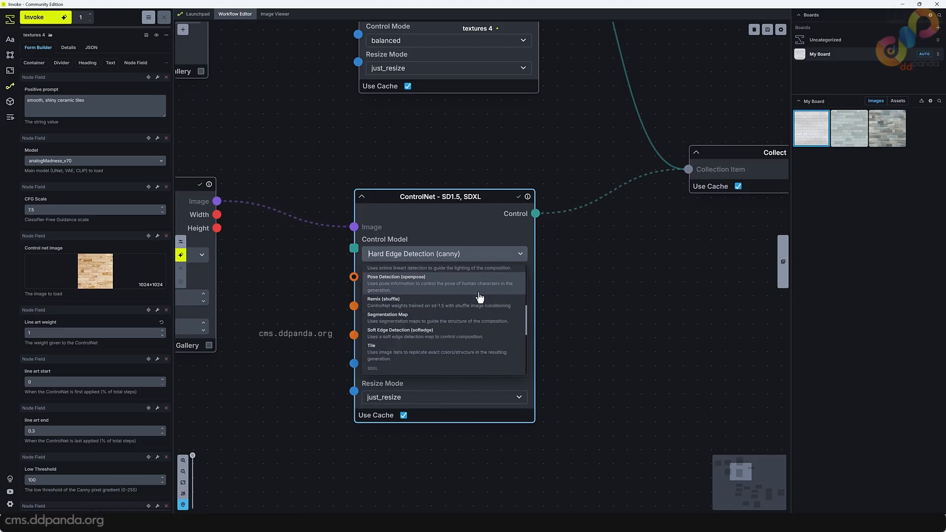
scroll(444, 340, "up", 3)
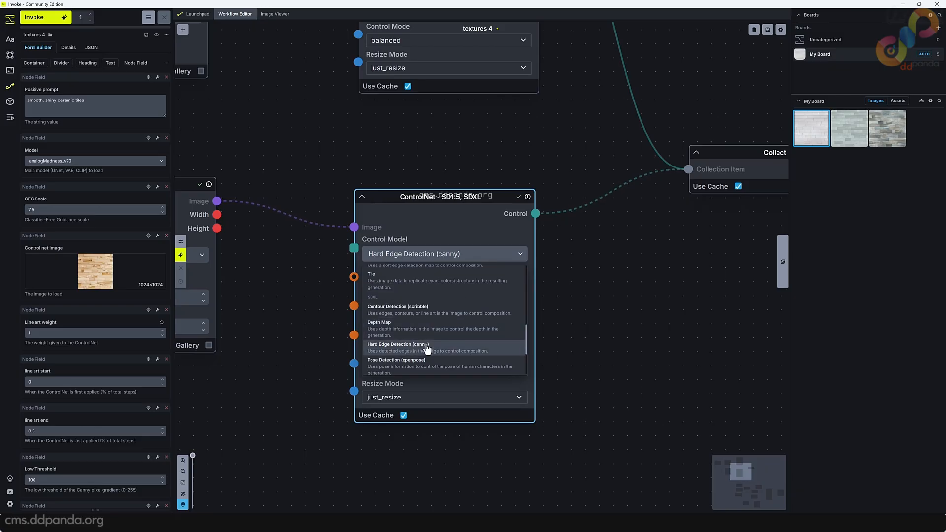
left_click_drag(527, 331, 529, 275)
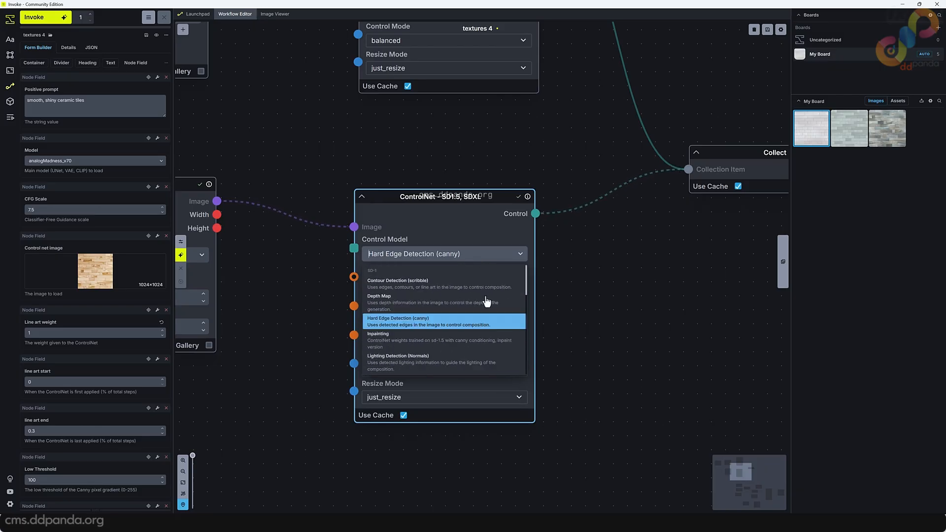
left_click(434, 321)
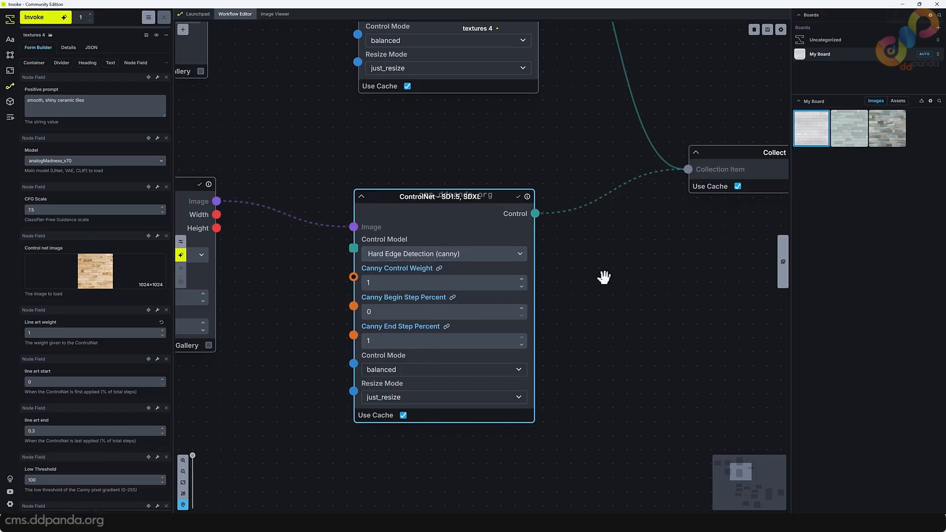
Leave form editing, then set Line art weight to 0 and generate a canny-only test texture.
scroll(601, 271, "down", 3)
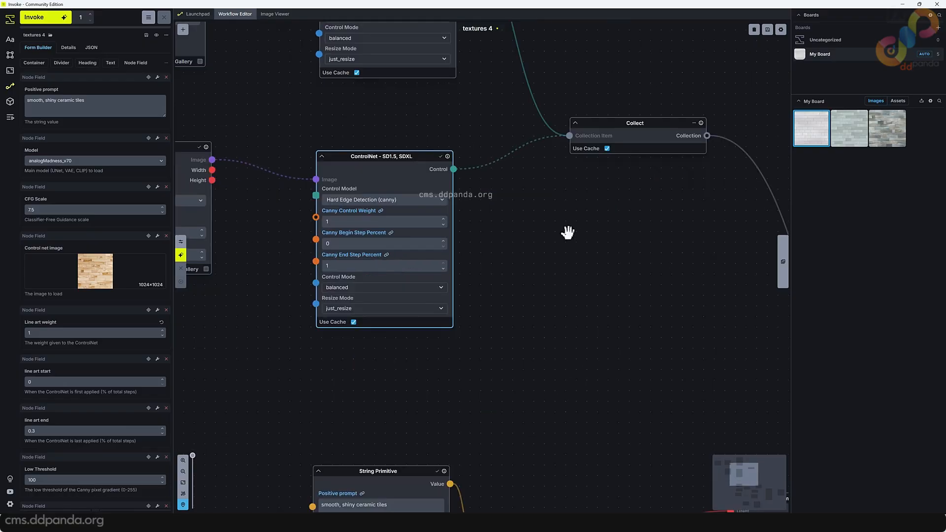
left_click(156, 36)
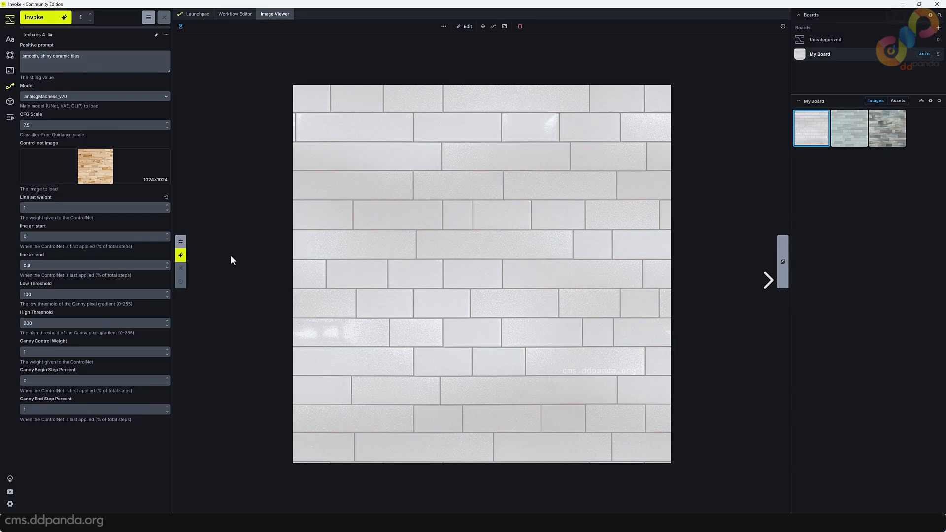
left_click(36, 207)
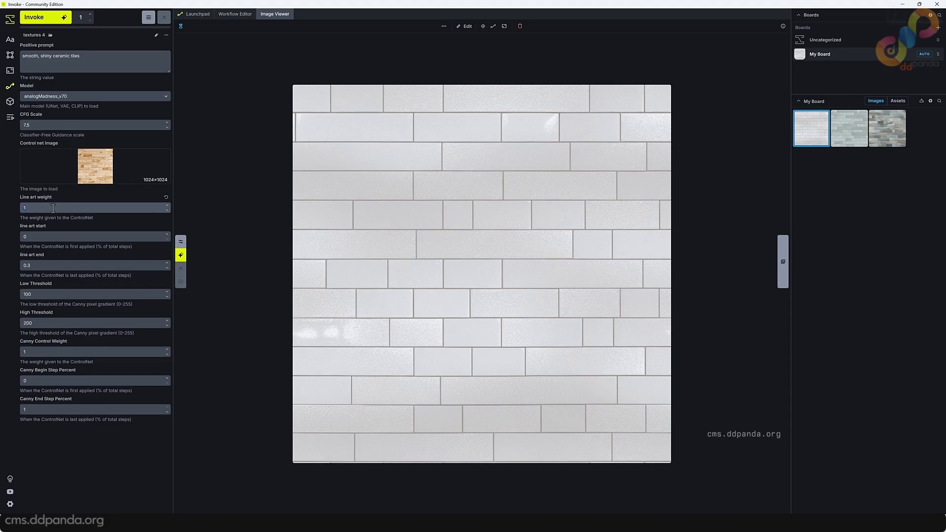
left_click(70, 460)
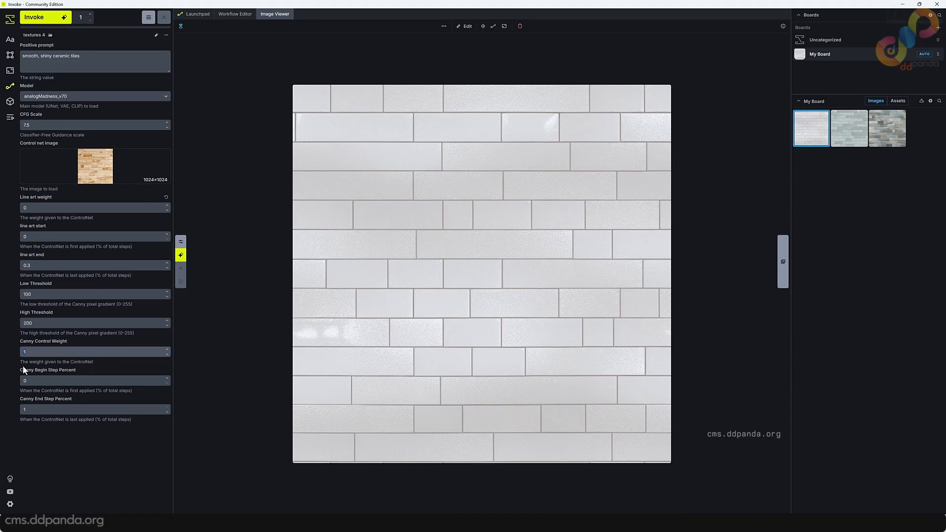
left_click_drag(76, 474, 66, 468)
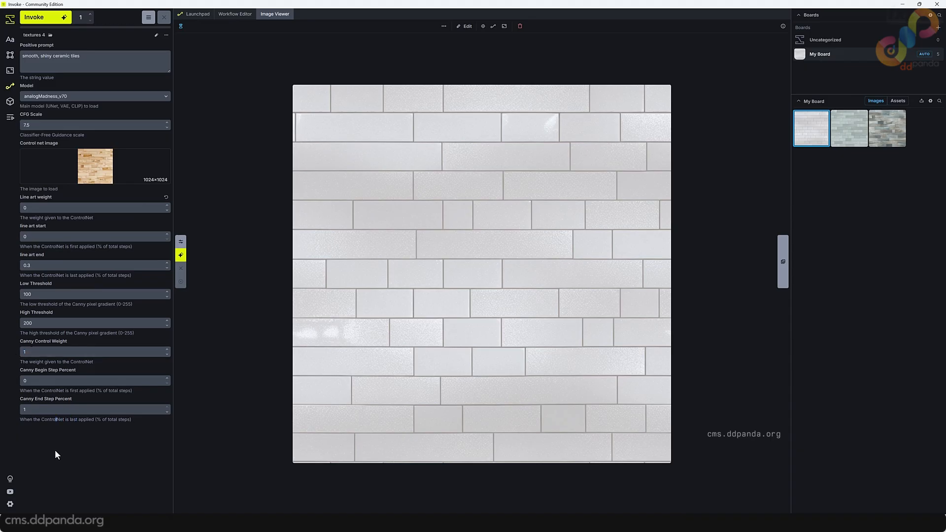
left_click(39, 19)
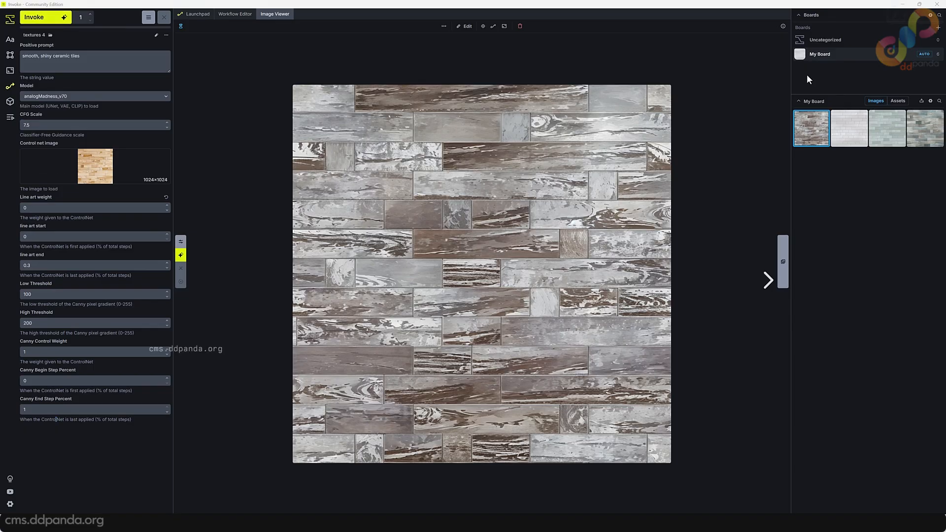
Upload the dark stone wall photo from the textures folder to the board's assets and assign it as the Control net image.
left_click(898, 101)
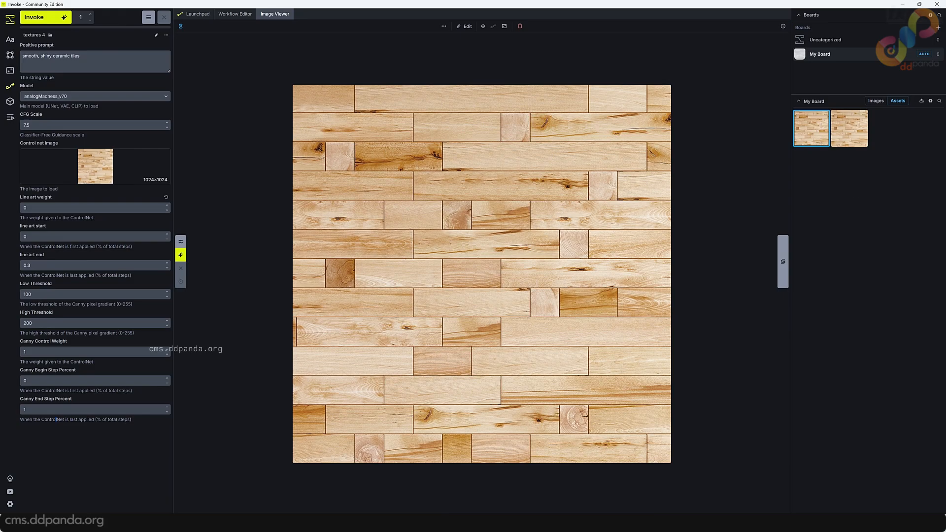
left_click(921, 100)
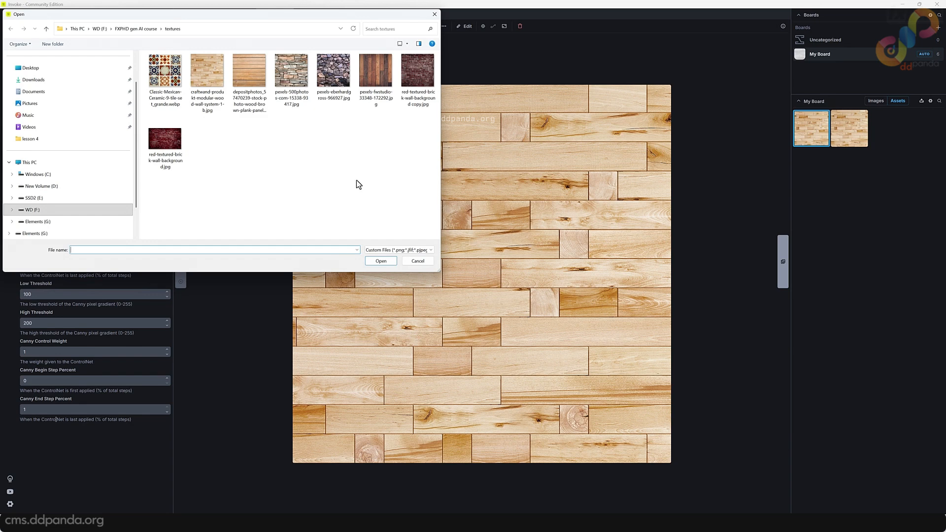
left_click(334, 69)
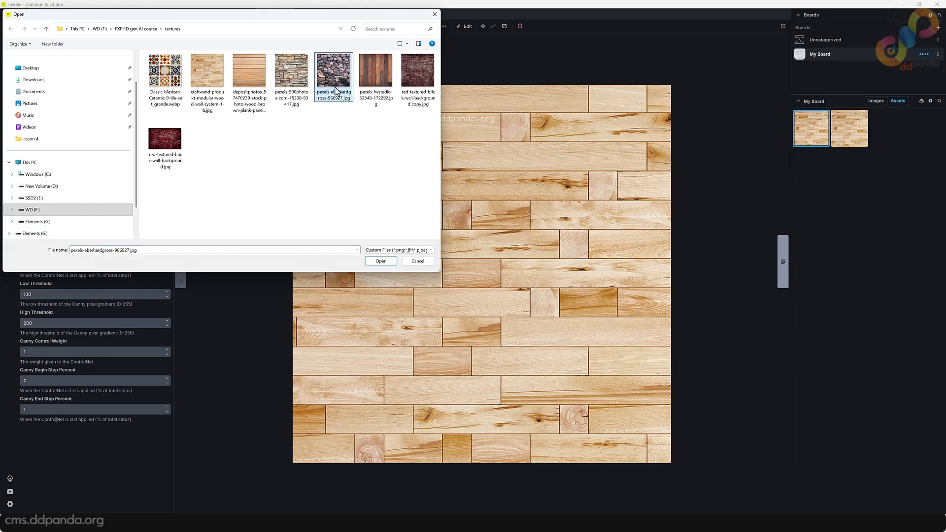
left_click(374, 261)
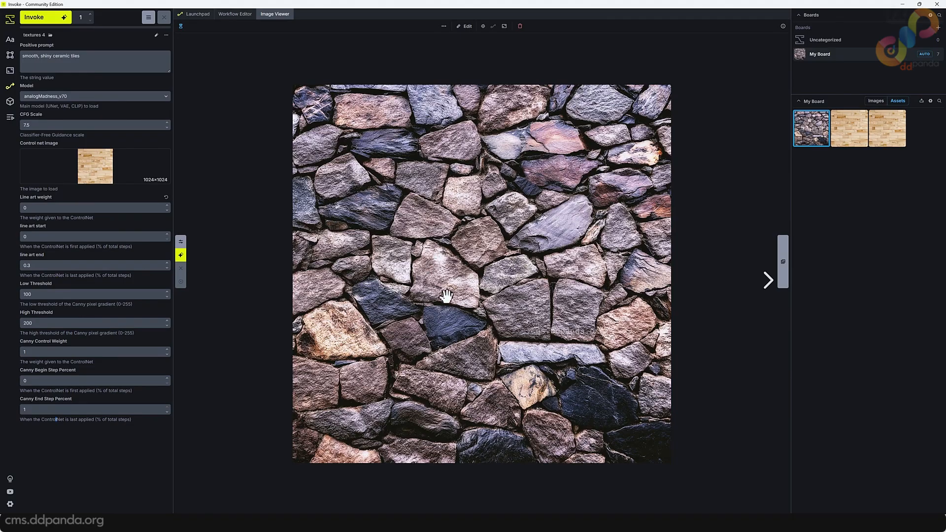
left_click_drag(809, 129, 101, 164)
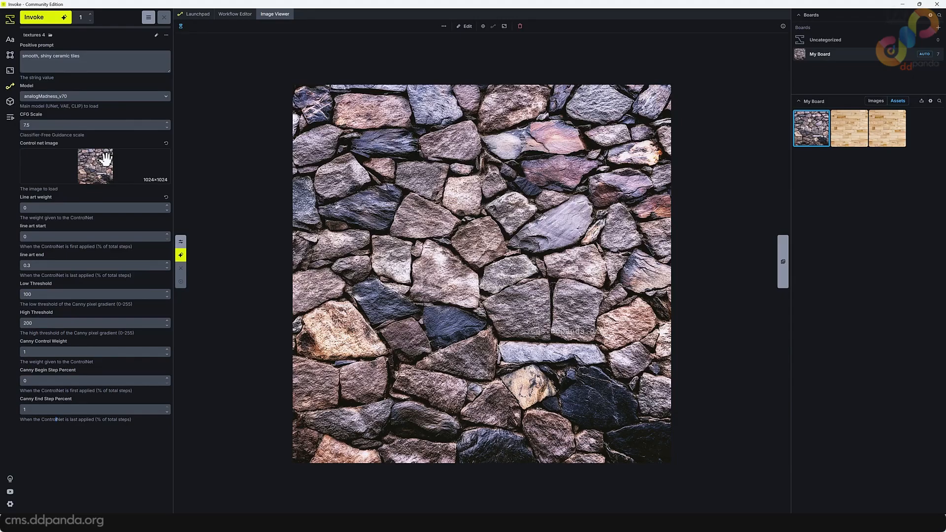
Replace the positive prompt with "rough old stone wall, moss".
left_click(228, 17)
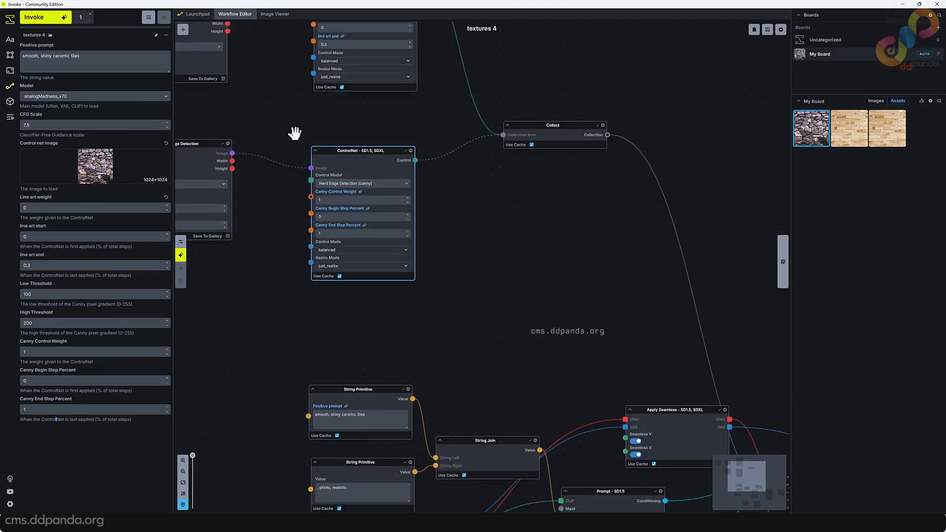
left_click(281, 15)
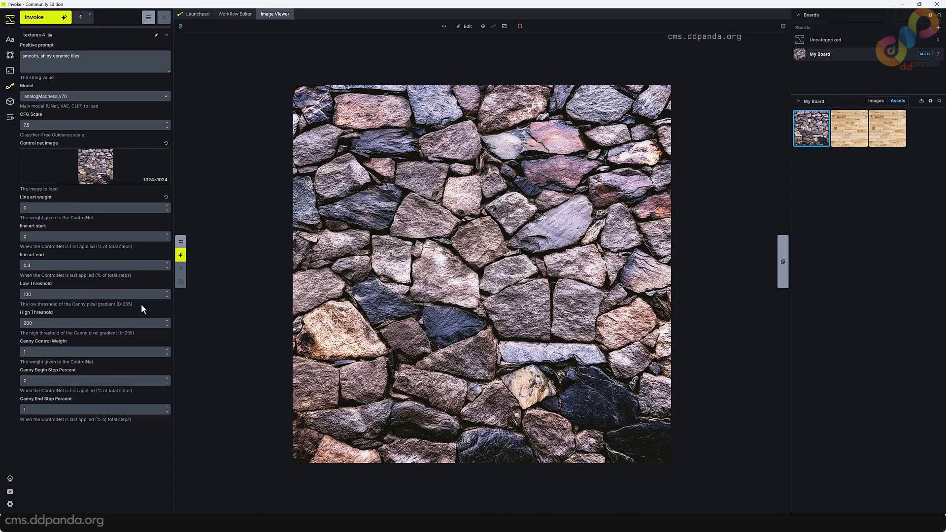
triple_click(97, 53)
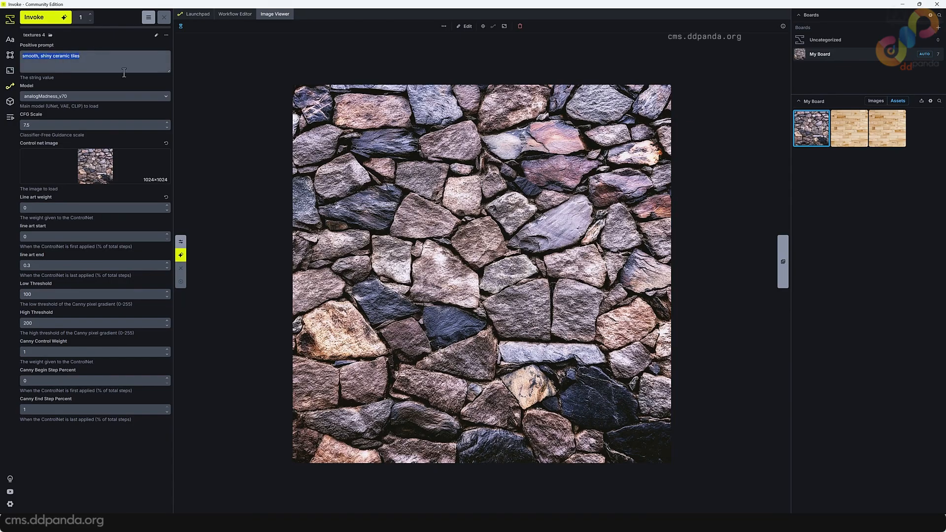
type("rough old sto")
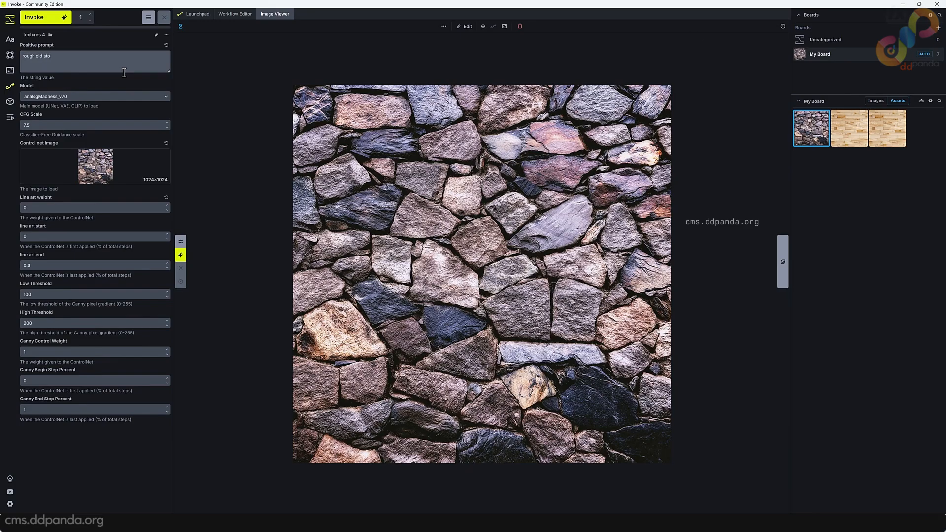
type("ne wall, moss")
left_click(258, 81)
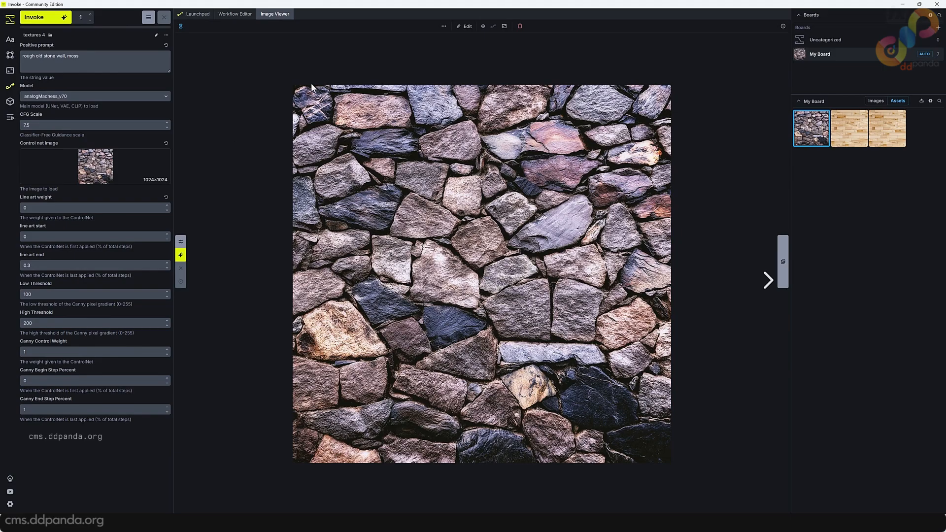
Slightly reposition the Lineart Edge Detection and Canny Edge Detection nodes in the workflow graph.
left_click(236, 14)
left_click_drag(445, 197, 430, 232)
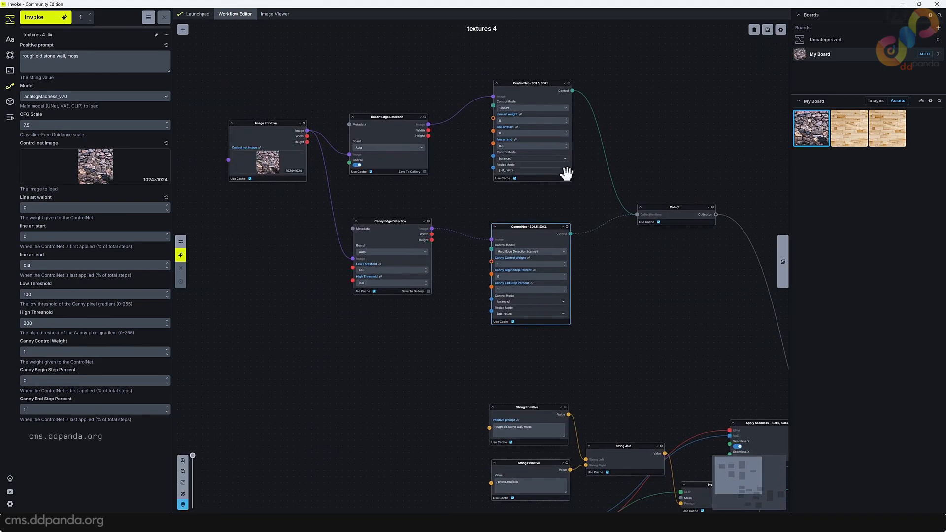
scroll(400, 171, "up", 3)
left_click(393, 95)
left_click_drag(392, 95, 395, 86)
left_click_drag(473, 173, 525, 179)
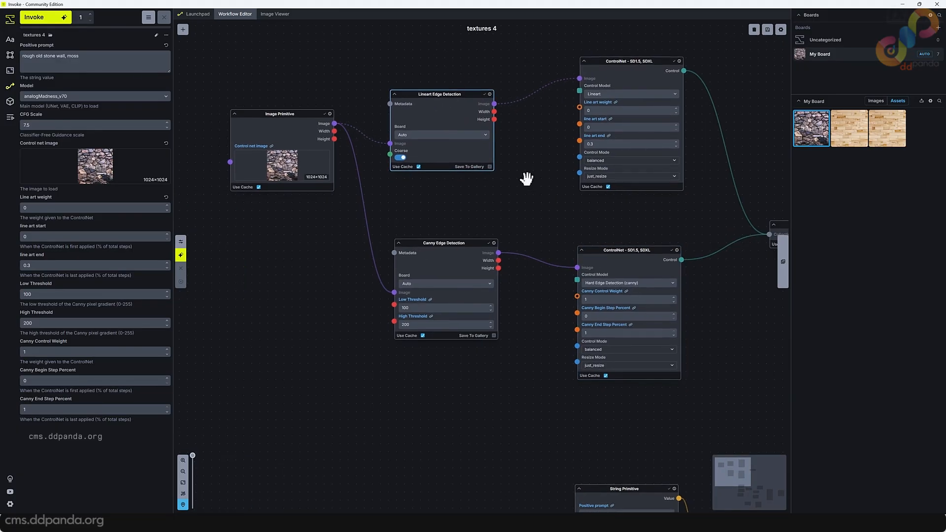
left_click_drag(439, 105, 436, 109)
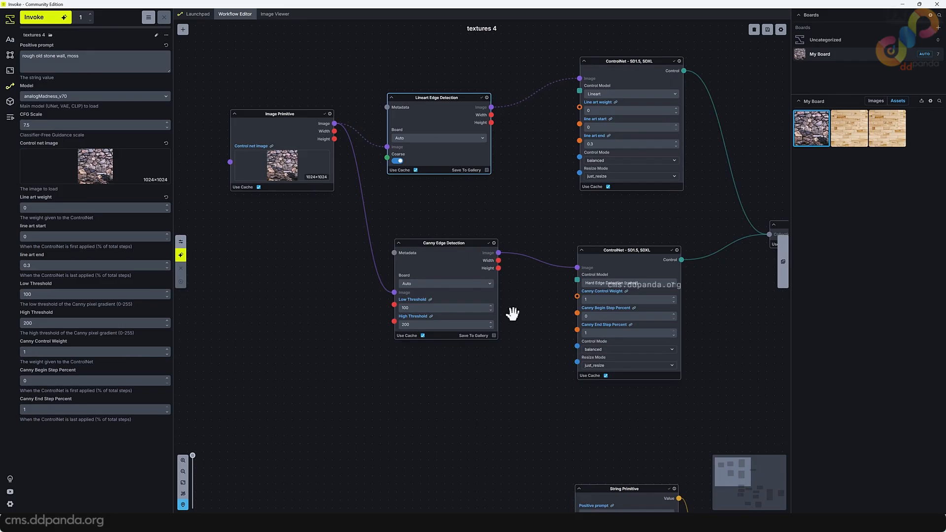
mouse_move(452, 264)
left_mouse_down()
mouse_move(449, 246)
mouse_move(446, 261)
left_mouse_up()
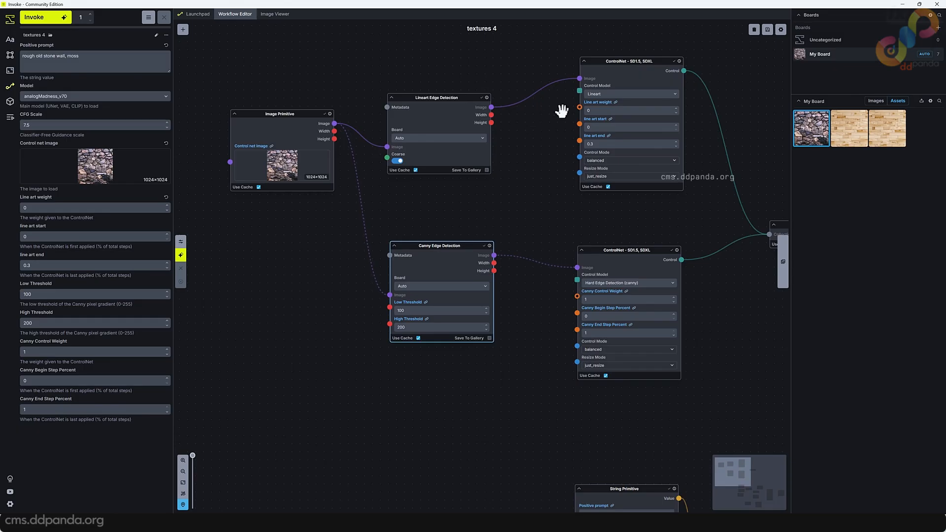
Enable Save To Gallery on both edge detection nodes and move the Canny Edge Detection node closer to the Lineart one.
left_click(486, 170)
left_click(489, 338)
left_click_drag(450, 255, 442, 241)
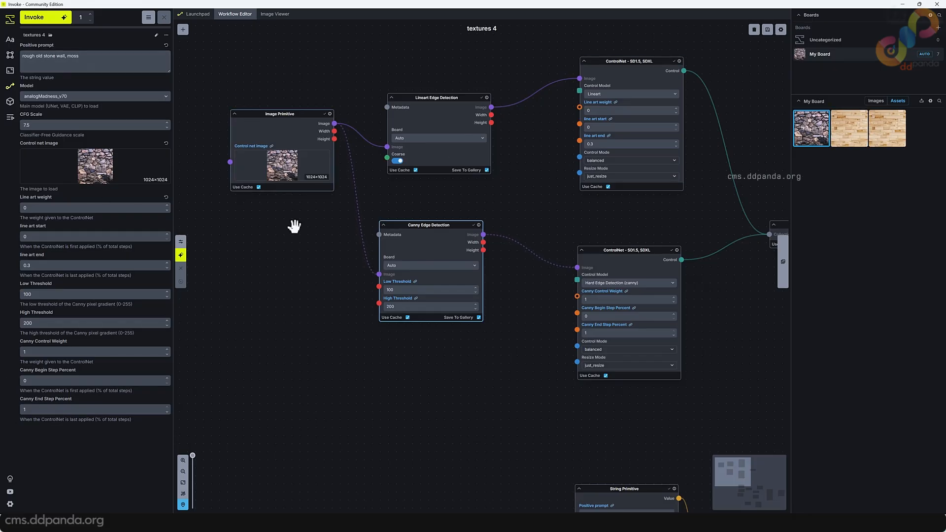
Set Line art weight to 1 and Canny Control Weight to 0, then generate the stone wall texture.
left_click(43, 211)
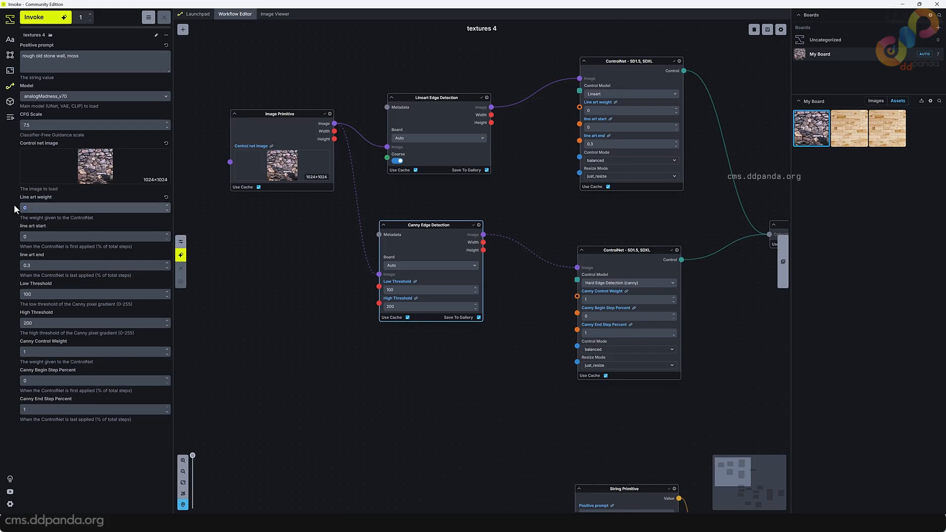
type("1")
left_click(293, 234)
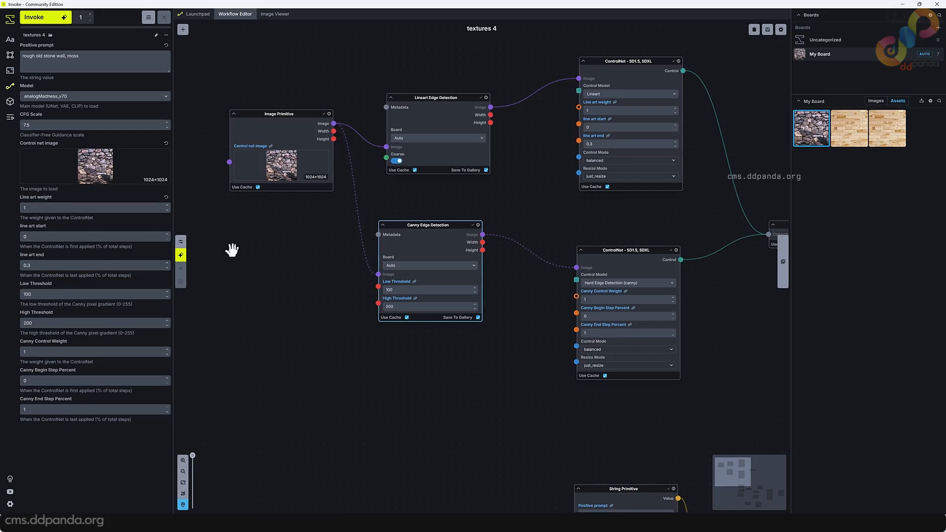
double_click(36, 350)
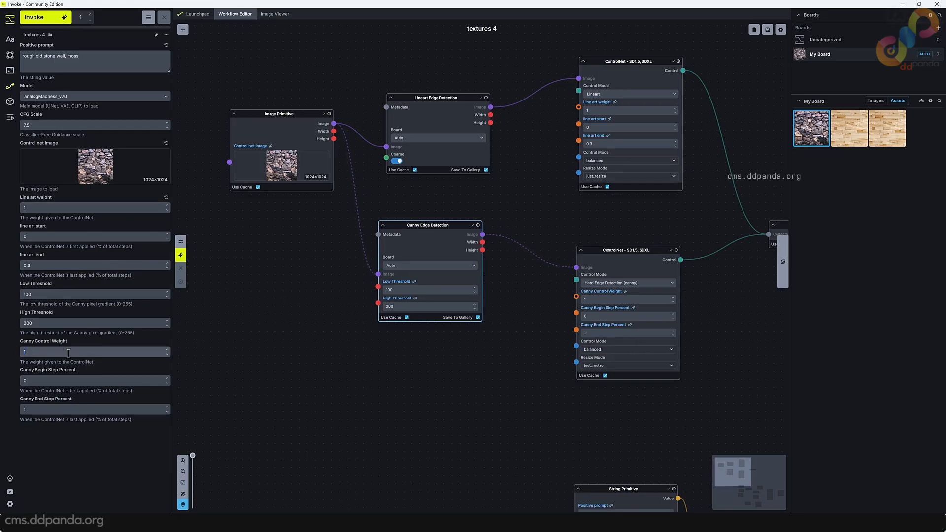
type("0")
left_click(77, 478)
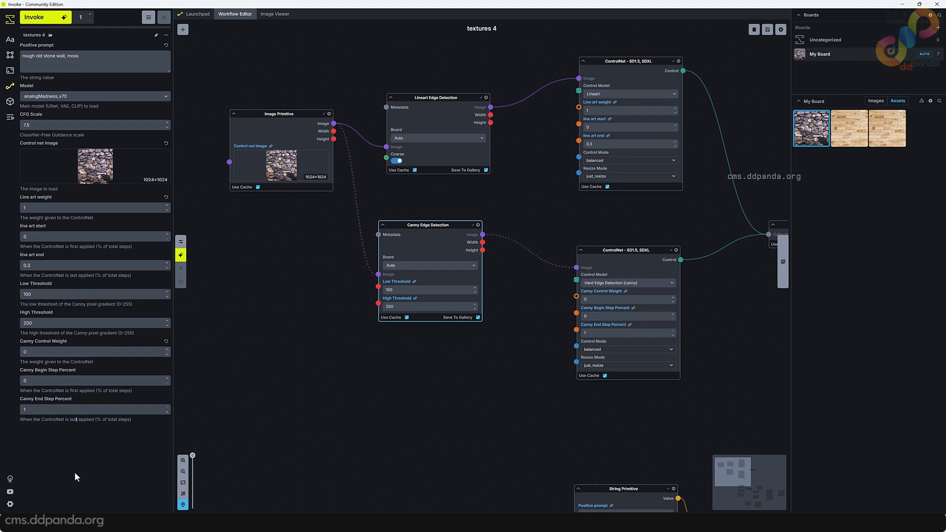
key("ctrl+Return")
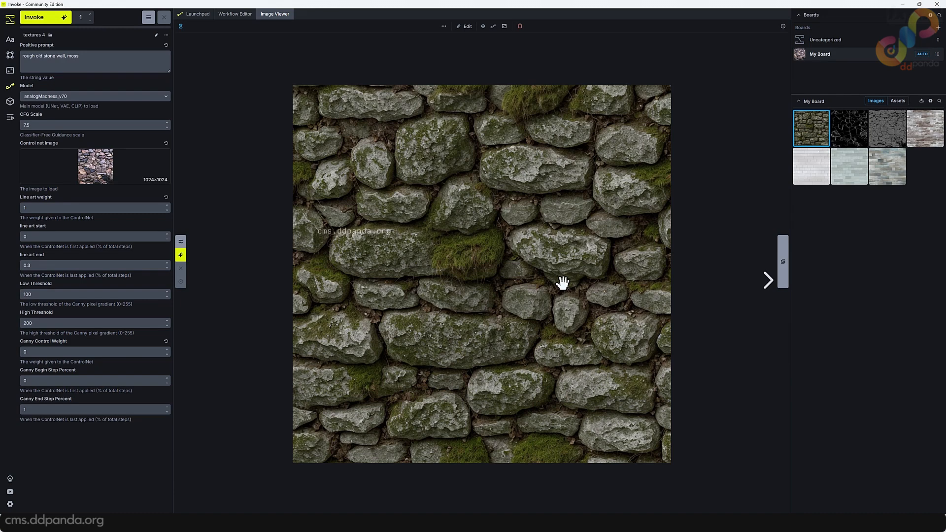
Compare the saved lineart and canny edge maps of the stone wall by viewing them alternately.
left_click(849, 136)
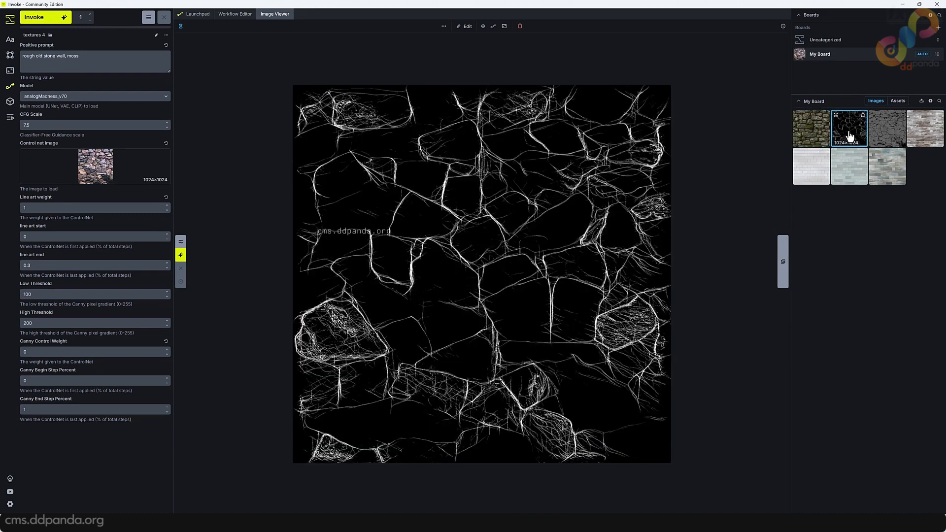
left_click(884, 136)
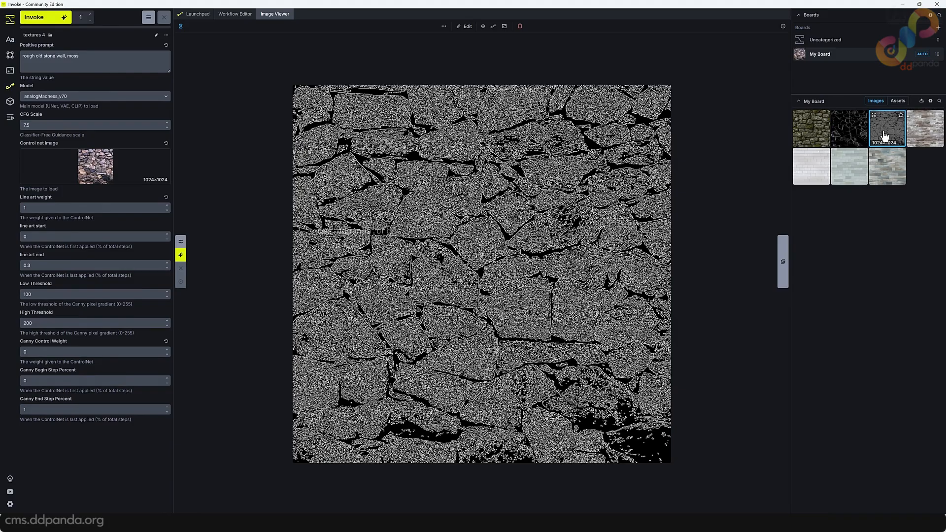
left_click(857, 132)
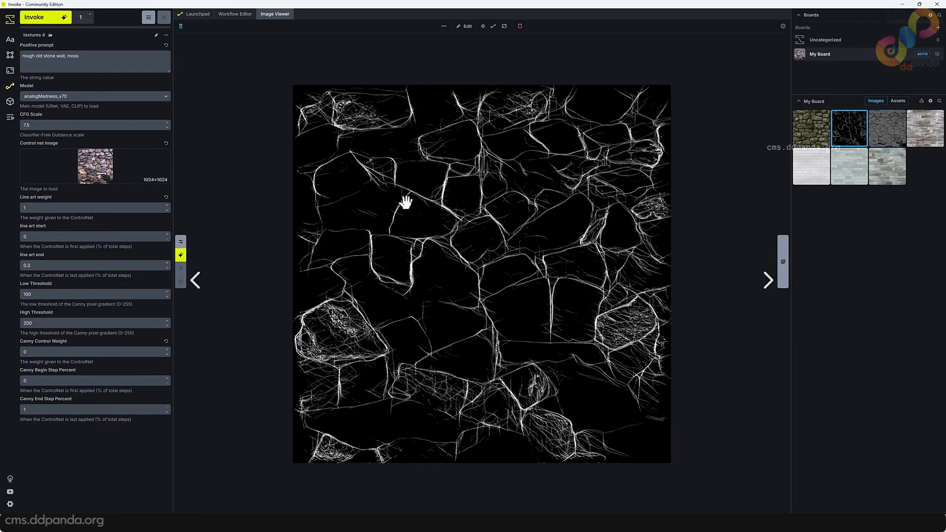
left_click(891, 132)
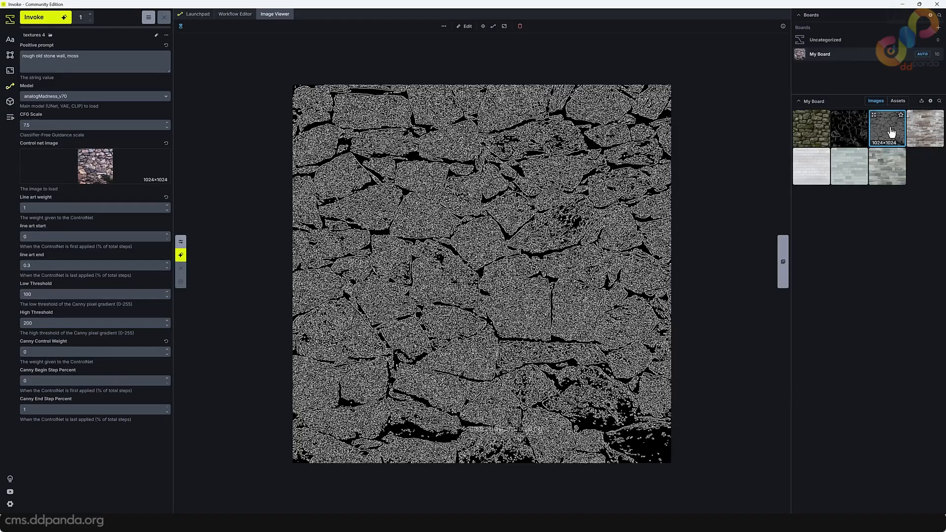
Set the Canny Low Threshold to 160 in the textures 4 form.
double_click(46, 294)
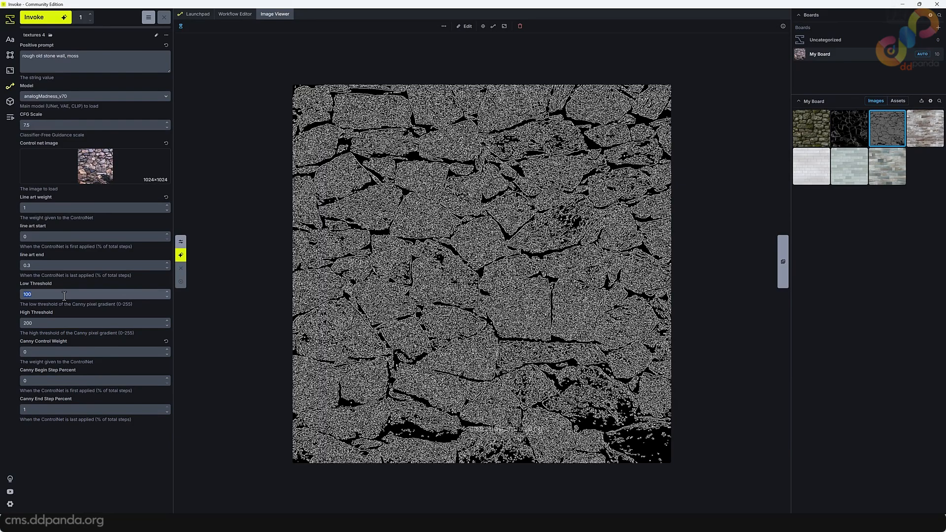
type("16")
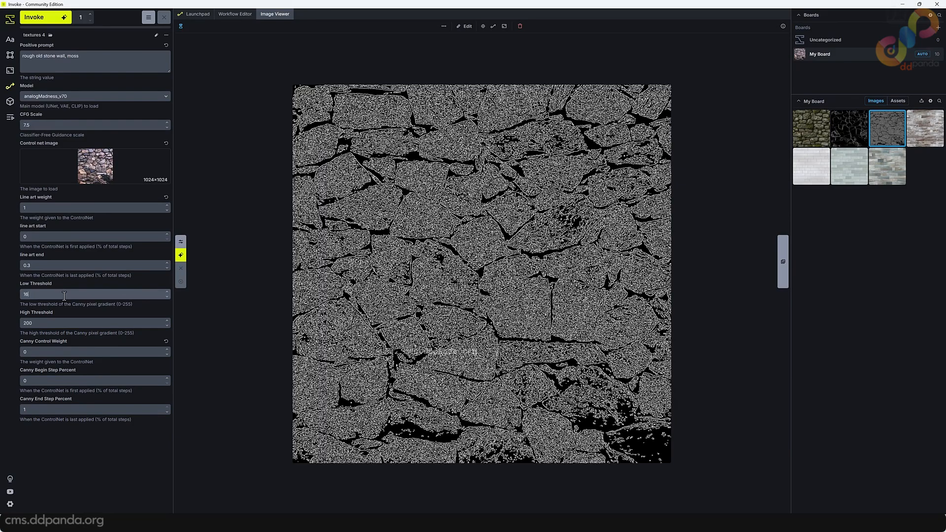
left_click(116, 478)
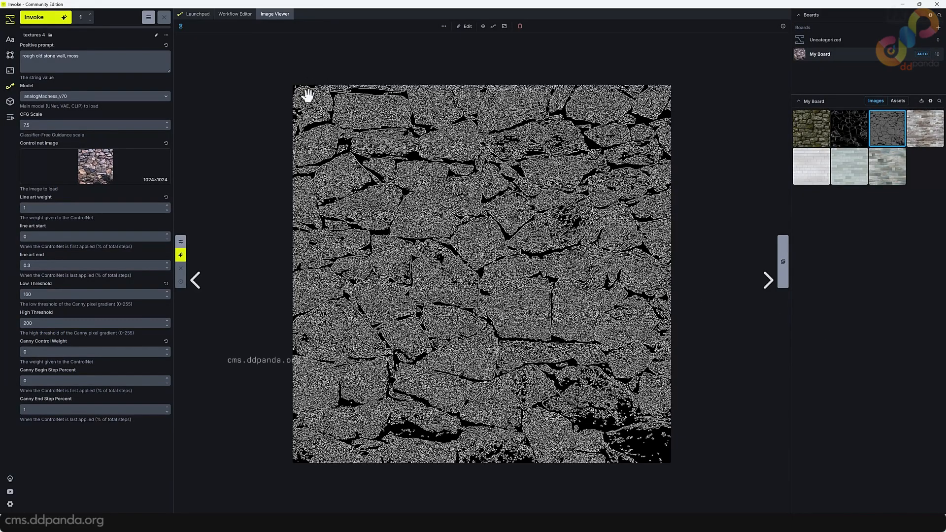
Set both Line art weight and Canny Control Weight to 0.5, then generate the stone wall texture.
left_click(22, 207)
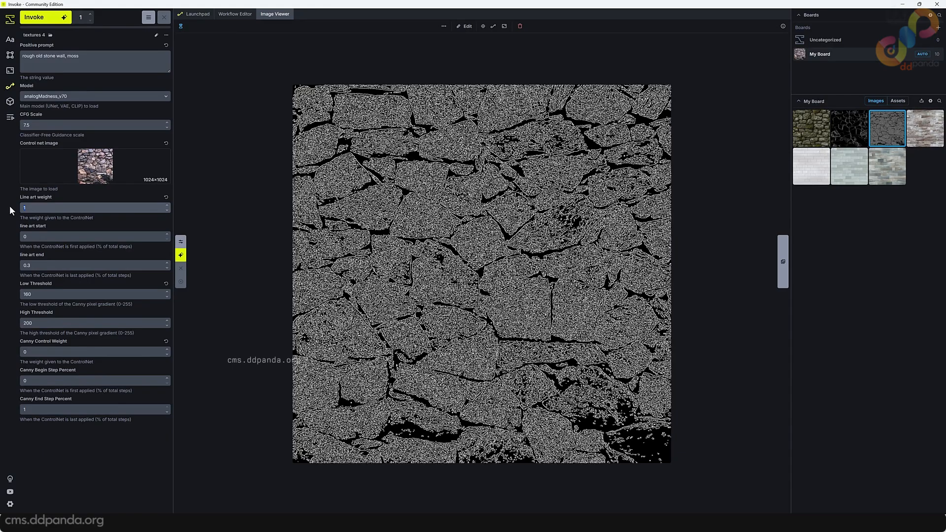
type(".5")
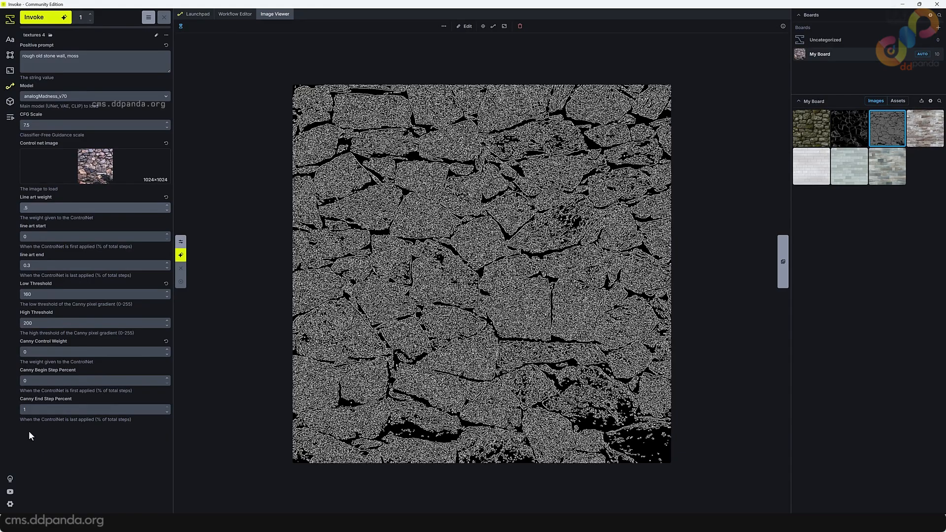
left_click(47, 380)
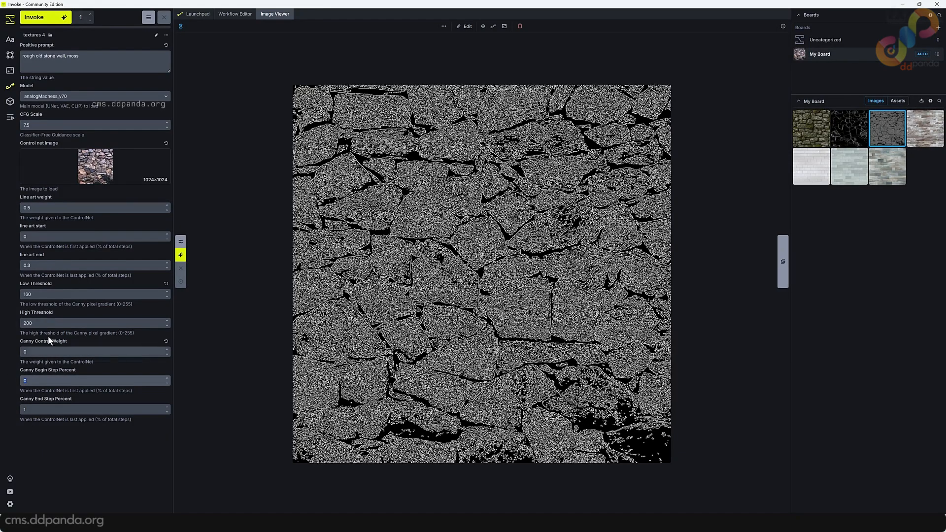
left_click(40, 351)
type(".")
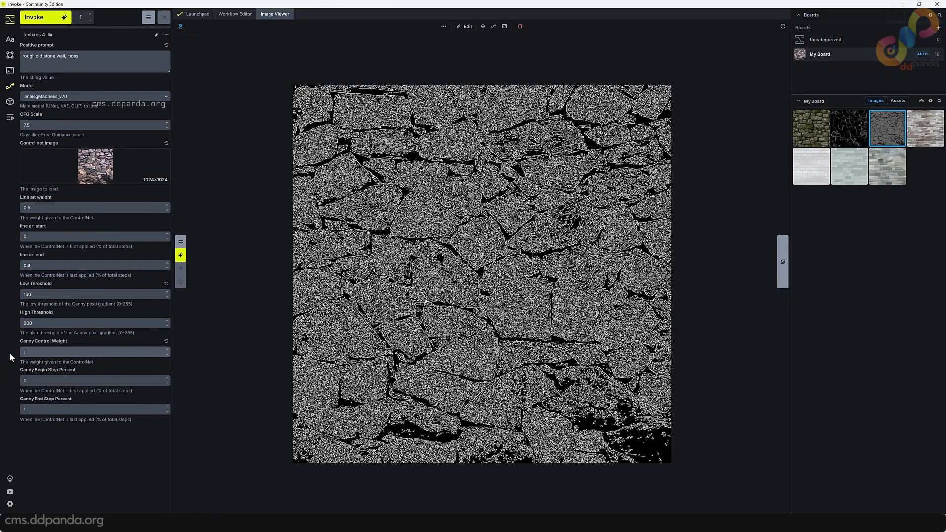
type("5")
left_click(134, 465)
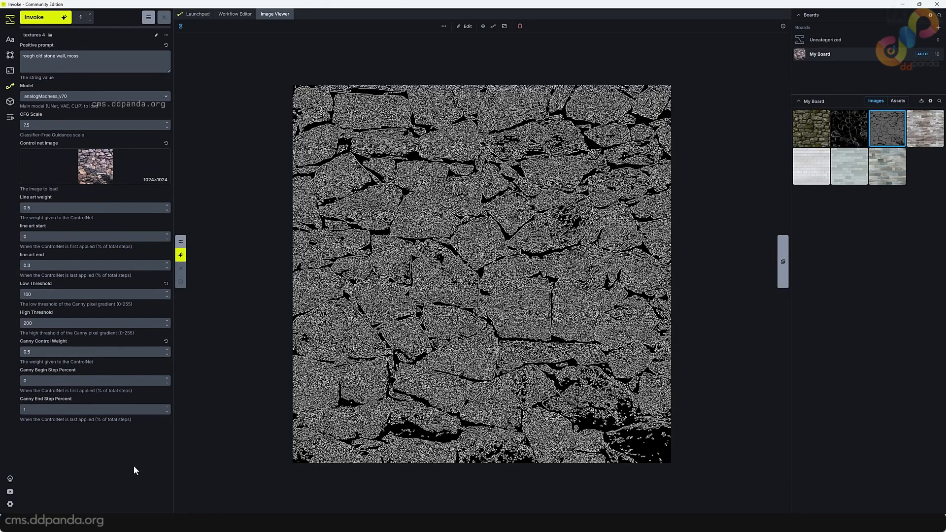
key("ctrl+Return")
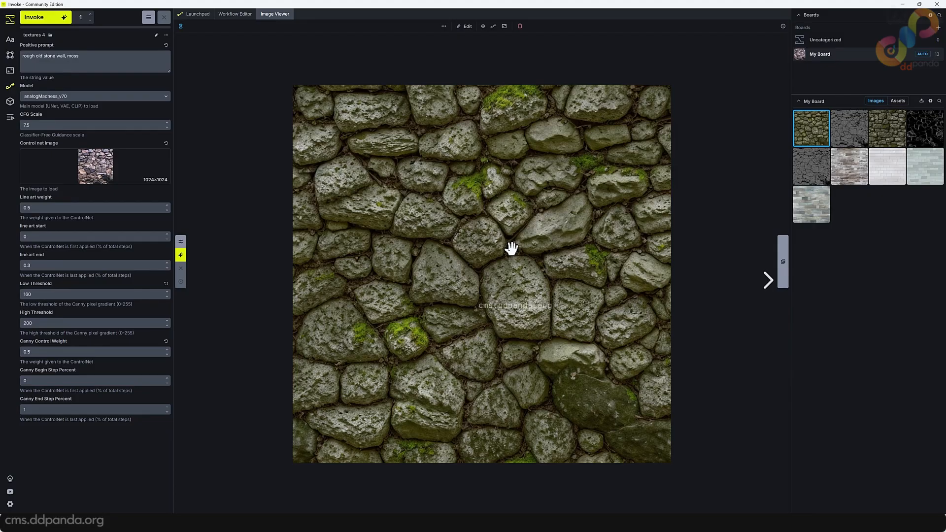
Compare the newest stone wall texture with the previous one by viewing them alternately.
left_click(884, 130)
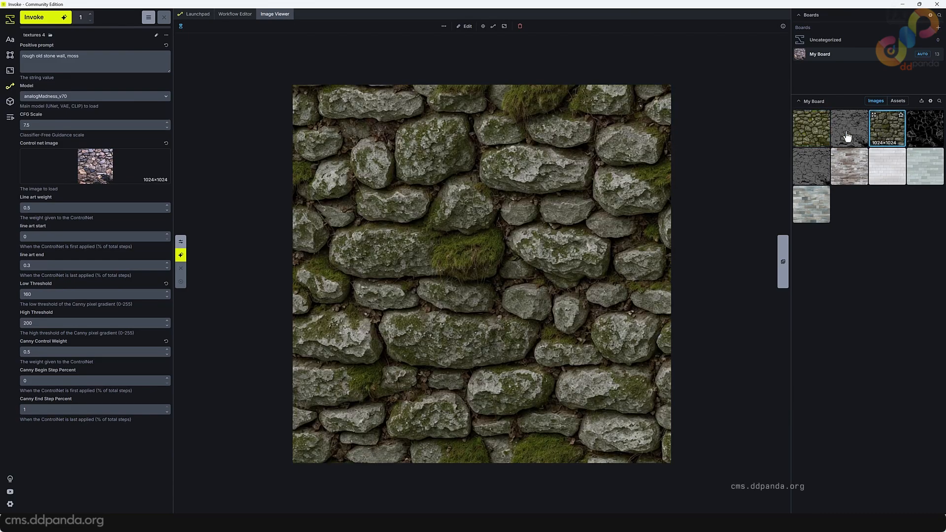
left_click(810, 134)
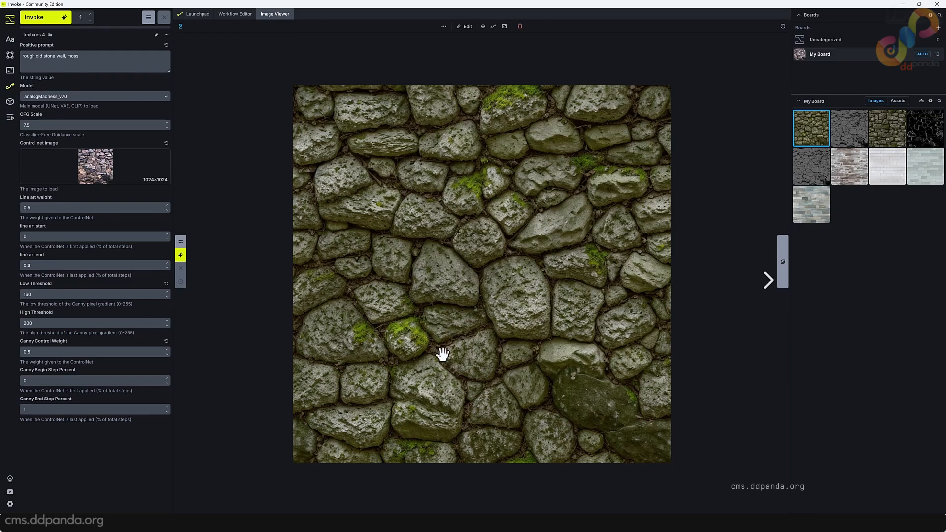
left_click(891, 134)
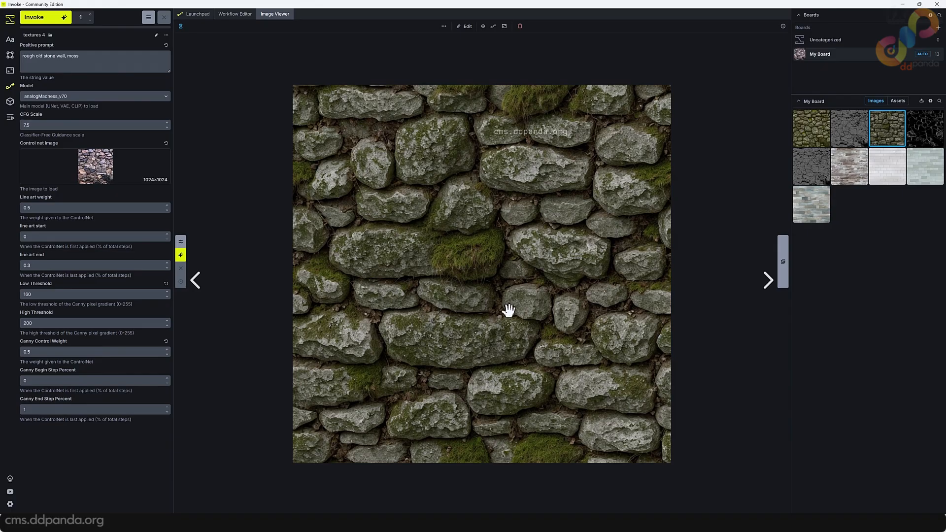
left_click(808, 139)
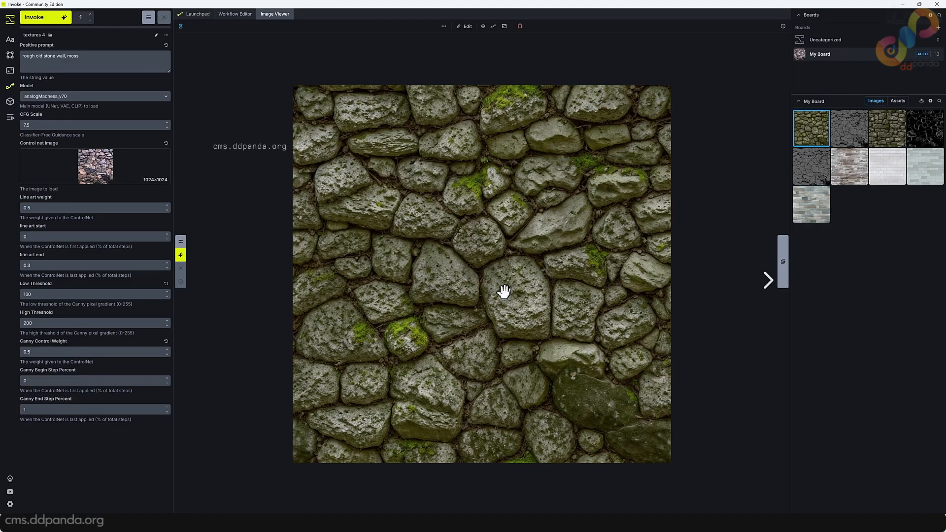
Review the Lineart and Canny ControlNet branches feeding the Collect node in the textures 4 workflow graph.
left_click(229, 15)
scroll(471, 217, "down", 5)
scroll(473, 229, "up", 3)
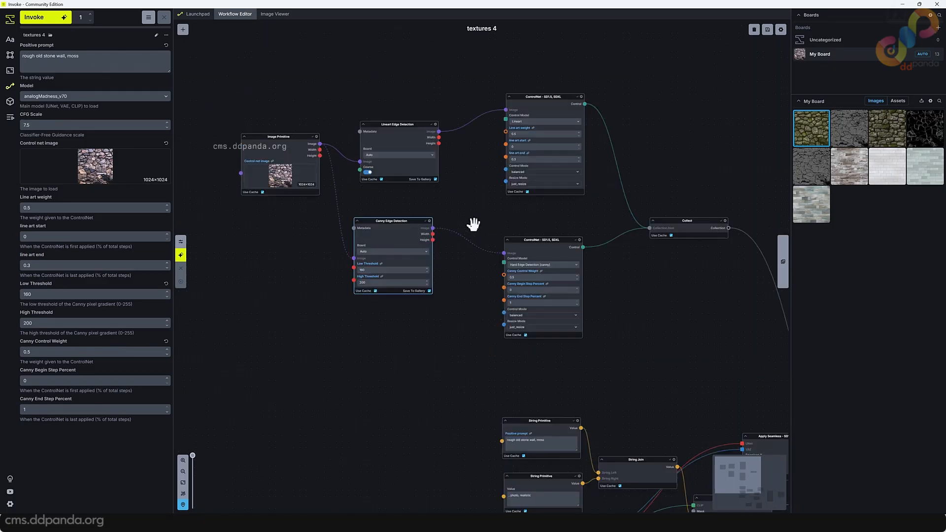
left_click_drag(491, 183, 491, 158)
left_click_drag(668, 258, 645, 211)
scroll(634, 207, "down", 2)
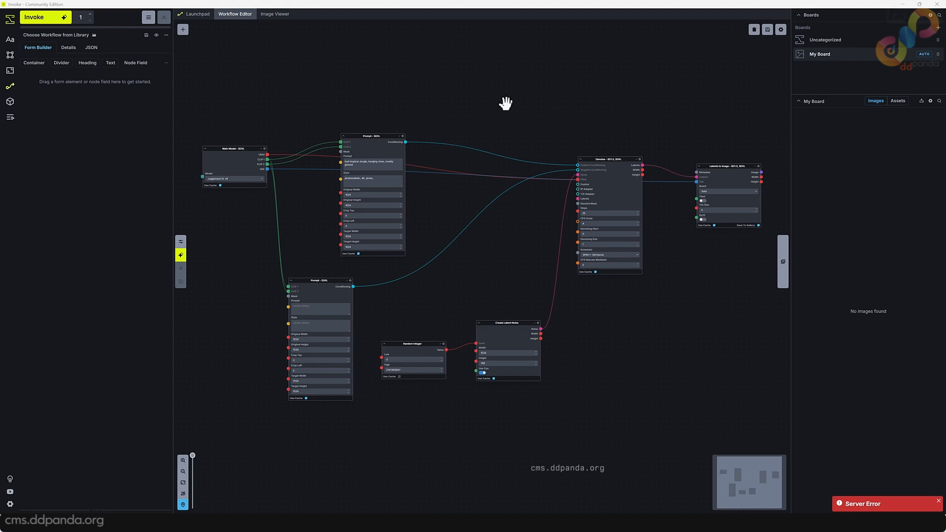
Look through the installed and starter models in the Model Manager, then return to the workflow graph.
left_click(10, 103)
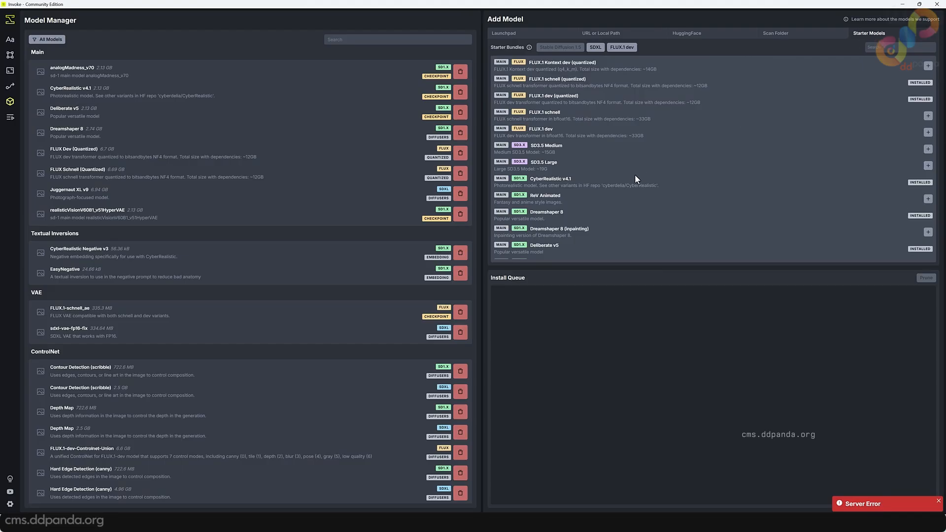
scroll(584, 155, "down", 3)
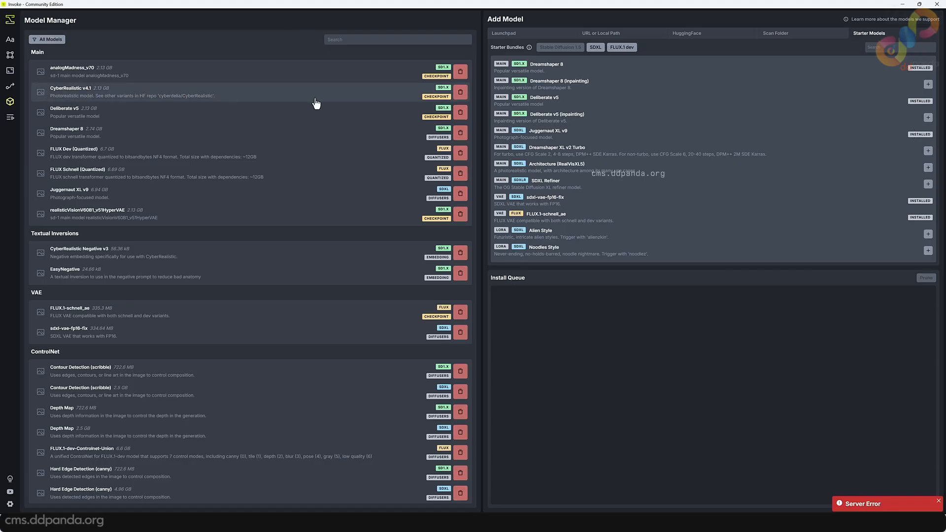
left_click(10, 87)
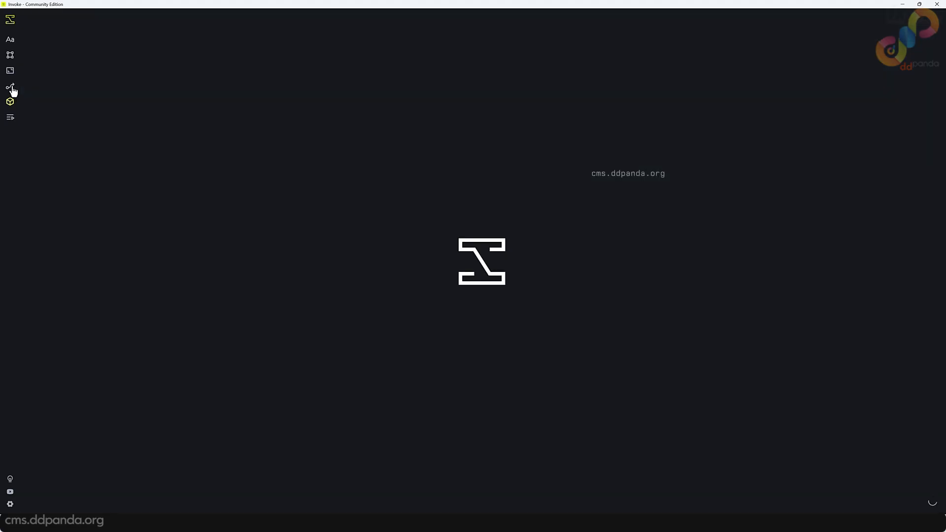
Move the Prompt - SDXL node with the tropical jungle prompt slightly closer to the Main Model - SDXL node.
scroll(568, 239, "up", 5)
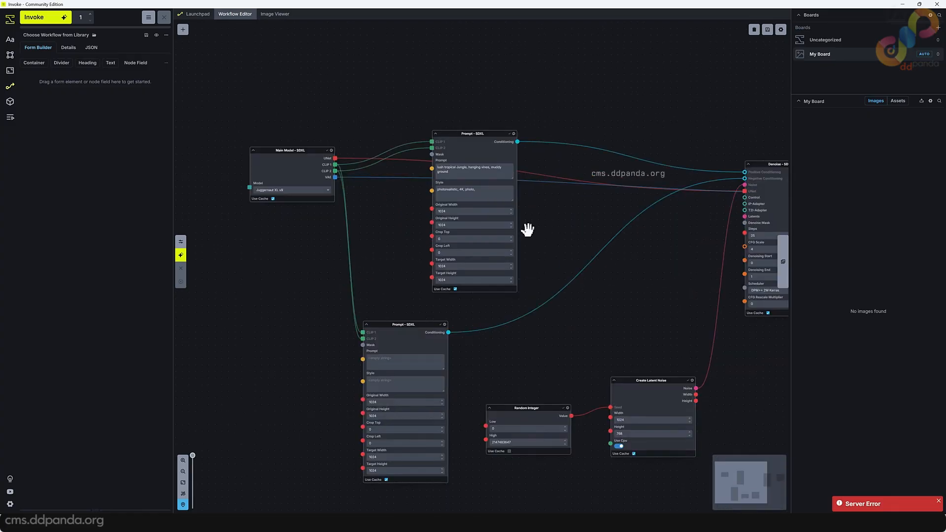
left_click_drag(465, 154, 445, 144)
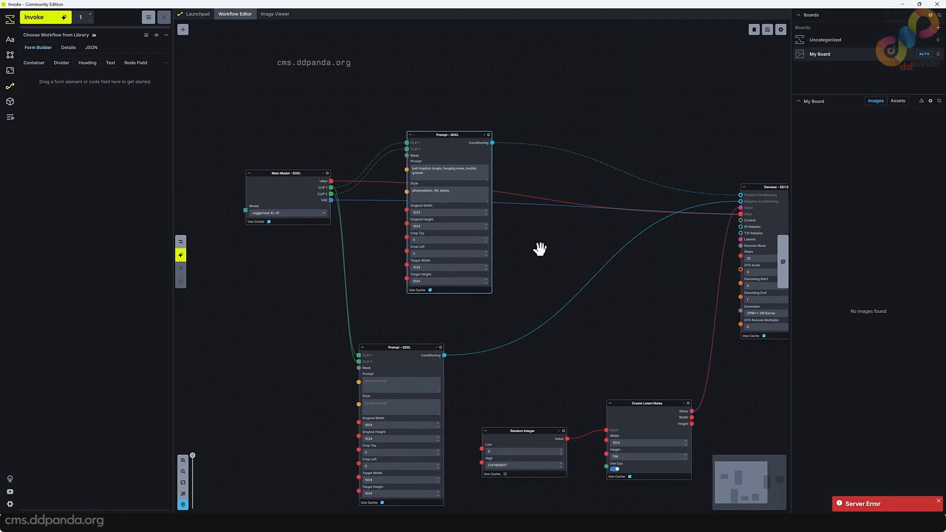
left_click_drag(542, 247, 498, 216)
scroll(502, 171, "down", 1)
scroll(499, 167, "up", 1)
scroll(498, 219, "up", 1)
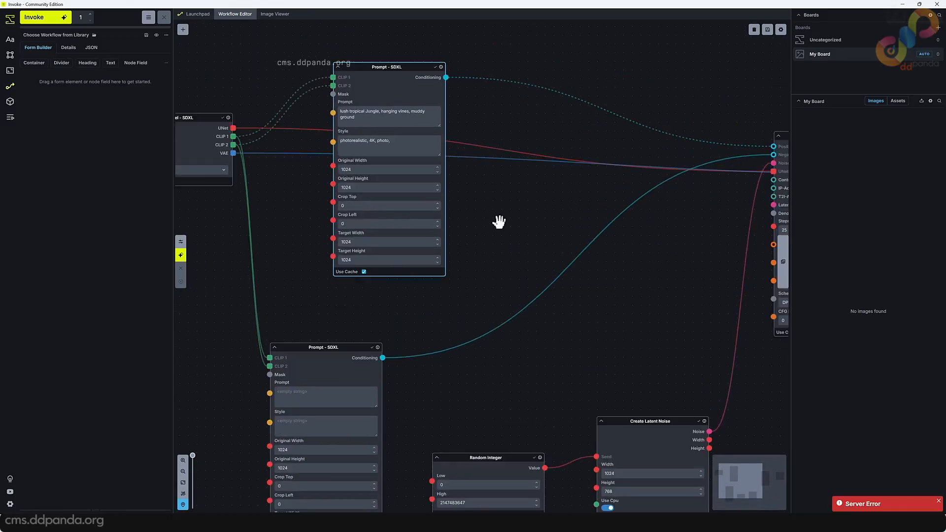
scroll(497, 219, "down", 1)
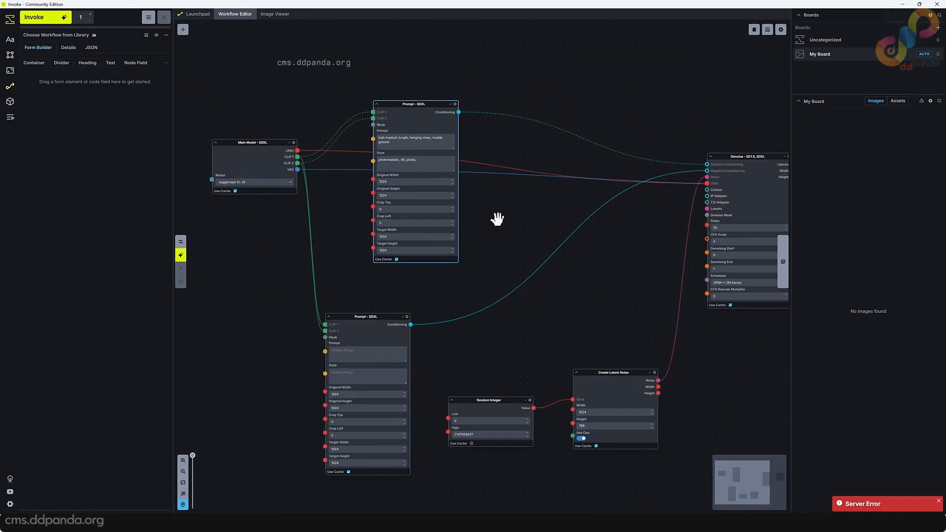
Examine the CLIP 1 and CLIP 2 connections from the Main Model - SDXL node to both Prompt - SDXL nodes.
scroll(308, 167, "up", 5)
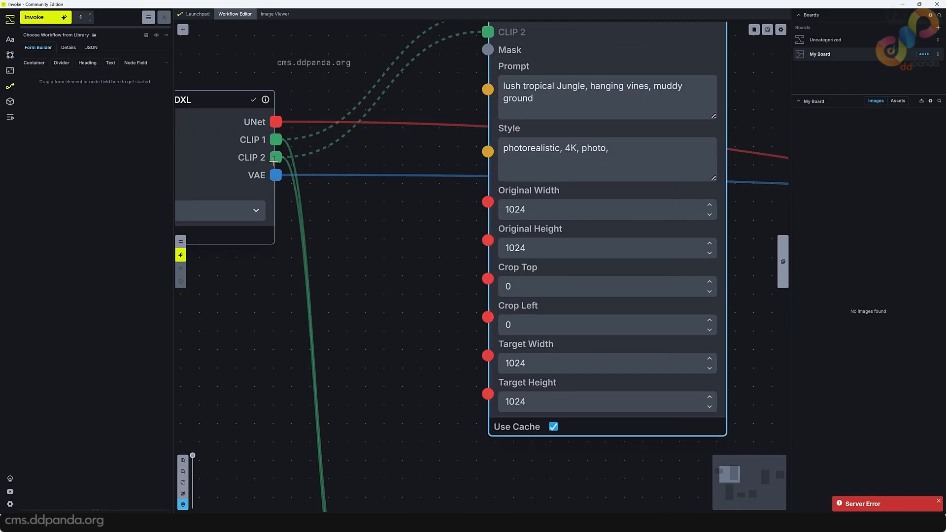
scroll(361, 224, "down", 1)
left_click_drag(410, 272, 359, 201)
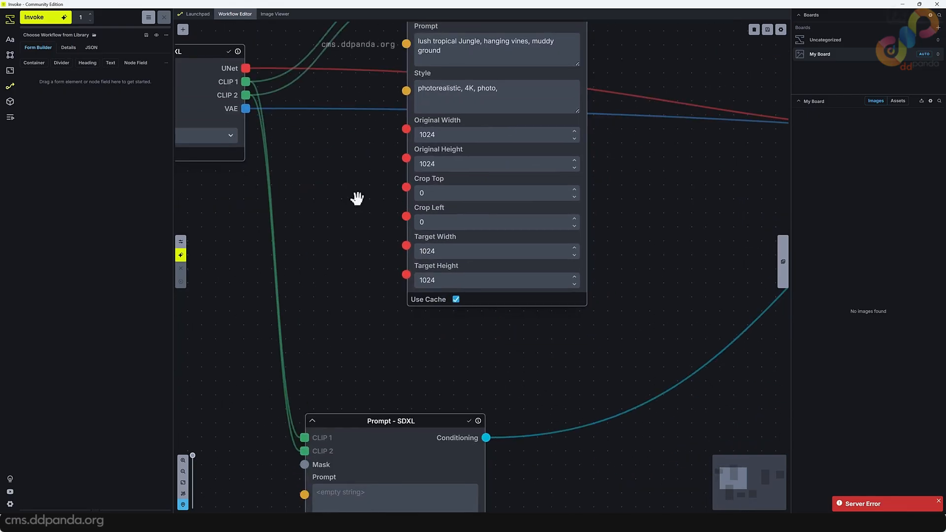
scroll(390, 169, "down", 3)
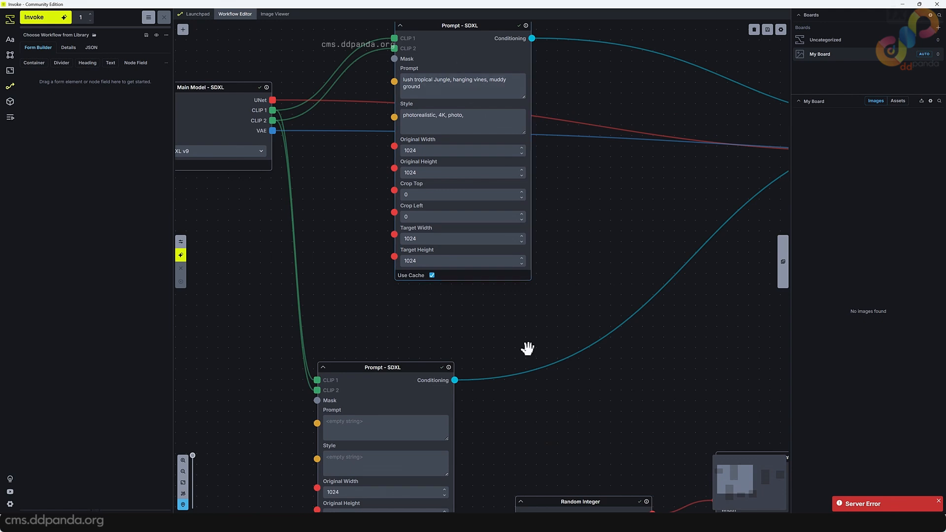
left_click_drag(527, 347, 537, 245)
left_click_drag(533, 209, 487, 369)
scroll(532, 232, "up", 2)
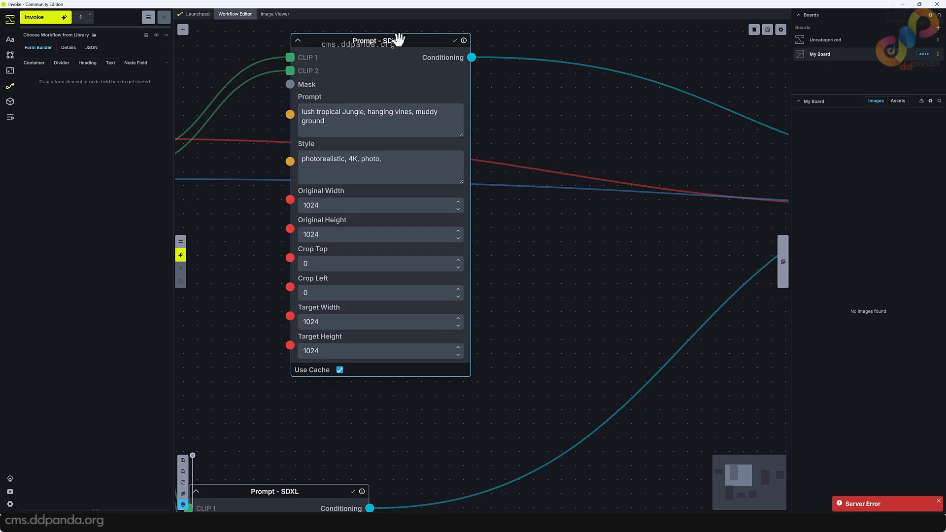
Slightly reposition the jungle Prompt - SDXL node and move the empty Prompt - SDXL node closer below it.
mouse_move(402, 37)
left_mouse_down()
mouse_move(411, 30)
mouse_move(402, 46)
left_mouse_up()
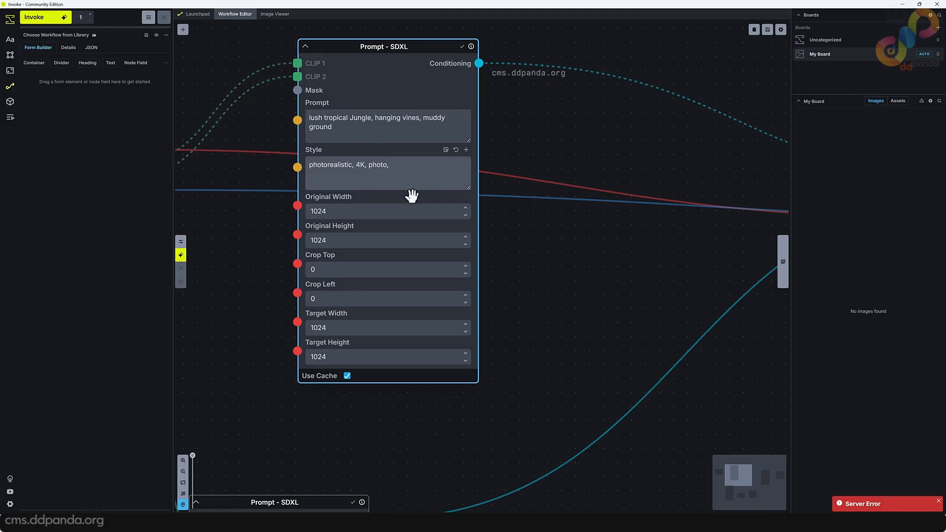
scroll(513, 249, "down", 5)
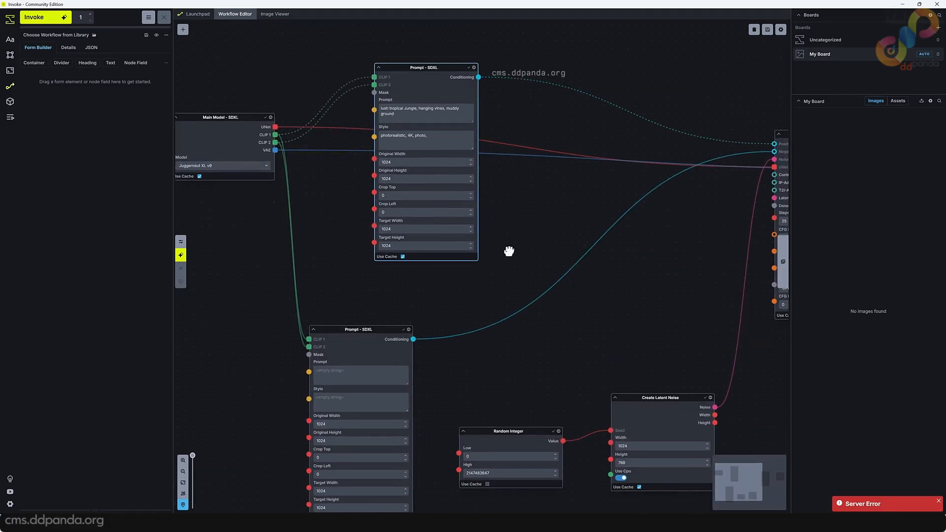
scroll(509, 251, "up", 4)
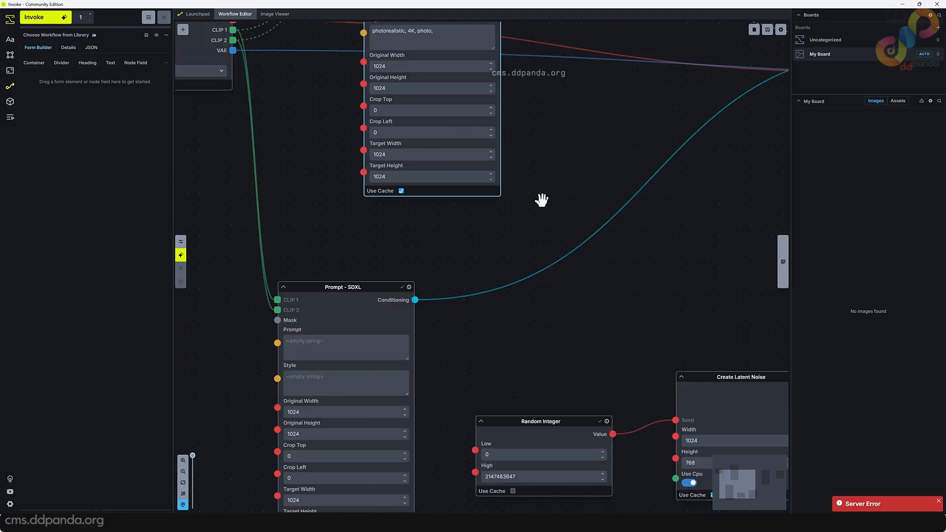
left_click_drag(374, 287, 385, 250)
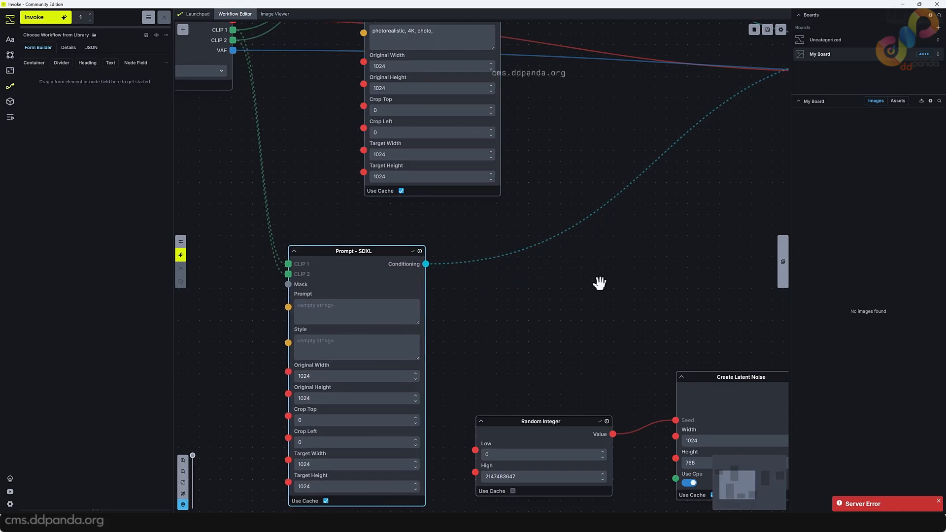
Trace the conditioning connections from both Prompt - SDXL nodes to the Denoise node's Positive and Negative Conditioning inputs.
left_click_drag(599, 283, 410, 411)
left_click_drag(531, 336, 417, 355)
left_click_drag(650, 186, 640, 151)
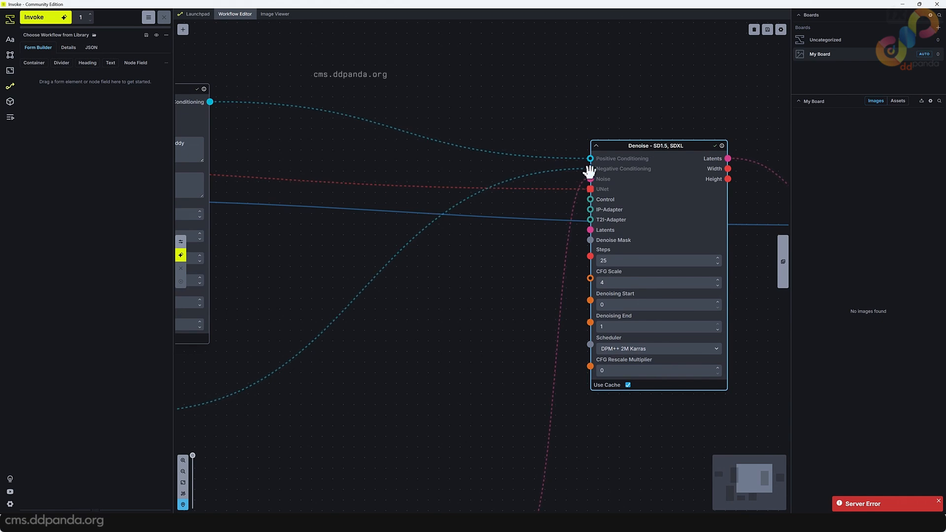
left_click_drag(458, 313, 555, 171)
scroll(512, 223, "down", 5)
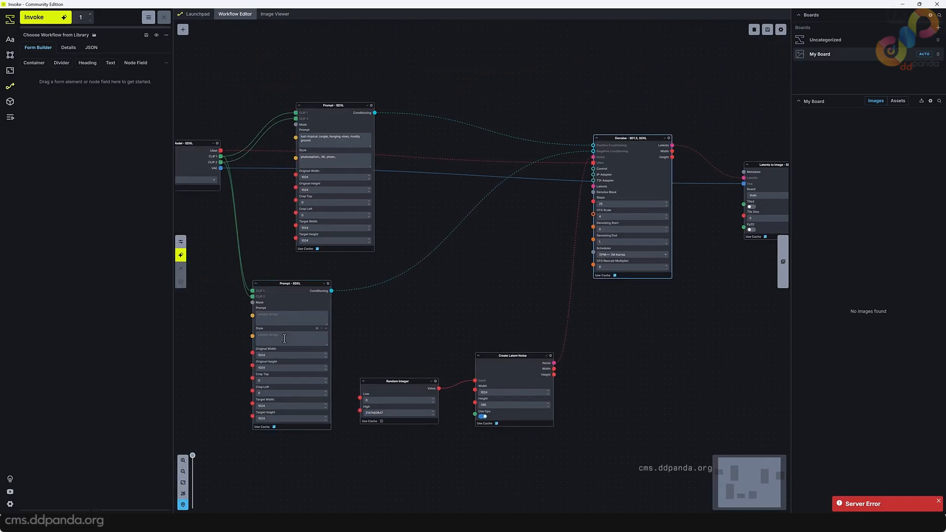
left_click_drag(292, 296, 323, 327)
scroll(555, 185, "up", 3)
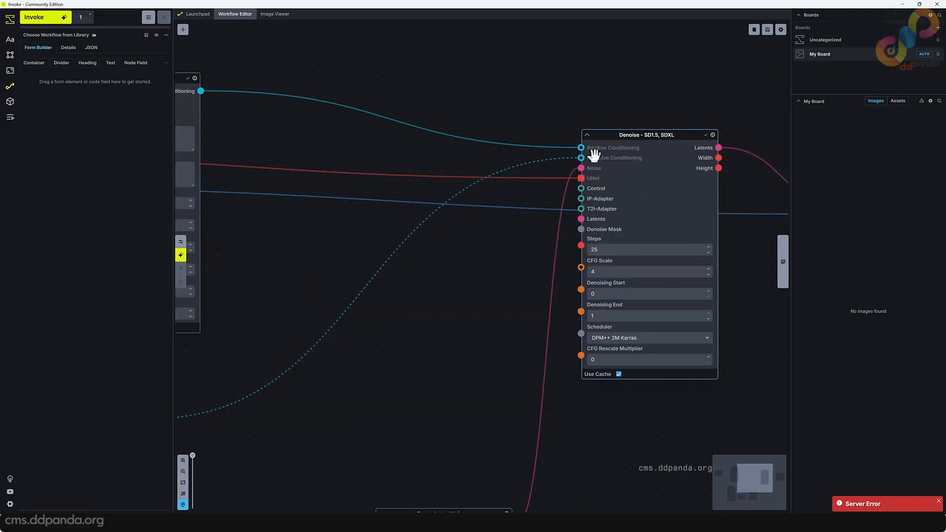
scroll(506, 231, "down", 3)
left_click_drag(476, 279, 501, 232)
scroll(500, 236, "up", 2)
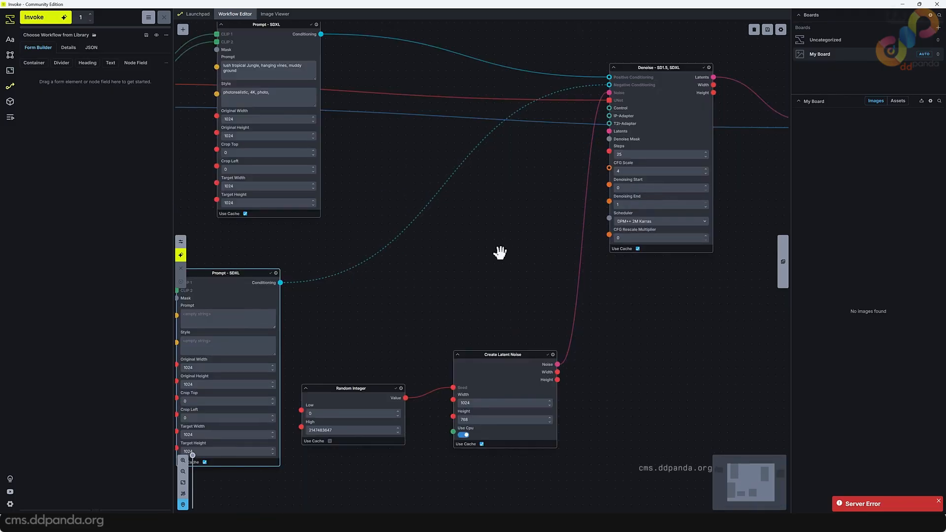
left_click_drag(566, 235, 473, 302)
scroll(442, 286, "down", 2)
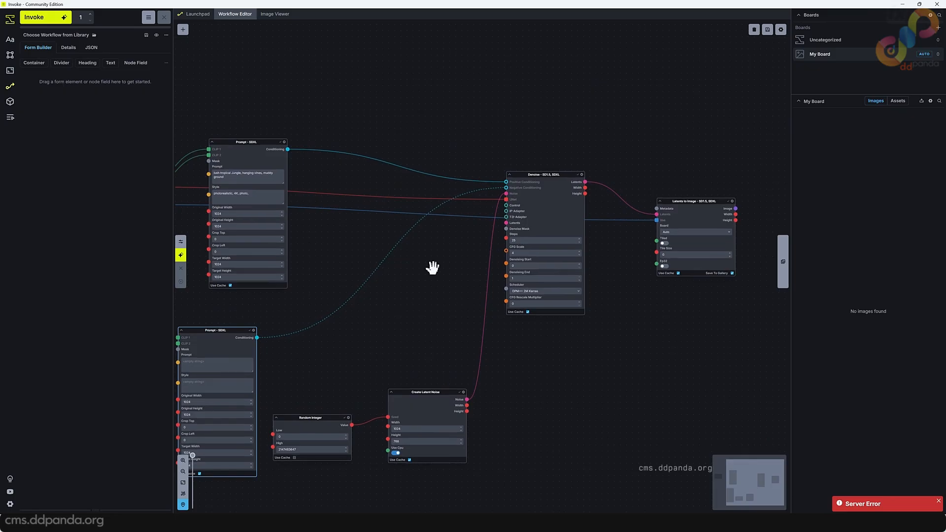
Examine the prompt, style and size fields of the jungle Prompt - SDXL node and its incoming CLIP connections.
scroll(413, 271, "up", 2)
left_click_drag(397, 276, 484, 348)
scroll(523, 304, "down", 2)
scroll(519, 312, "up", 2)
left_click_drag(428, 254, 527, 228)
scroll(522, 221, "up", 2)
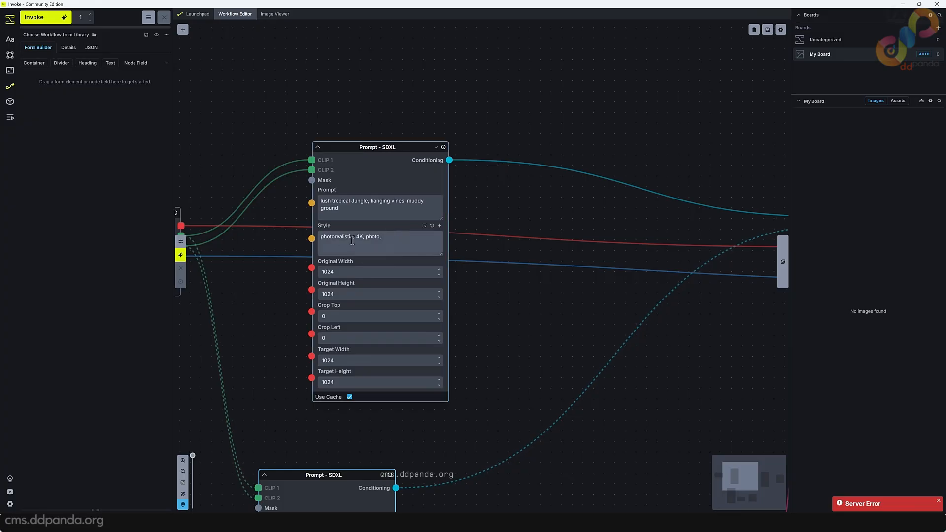
left_click_drag(472, 230, 545, 244)
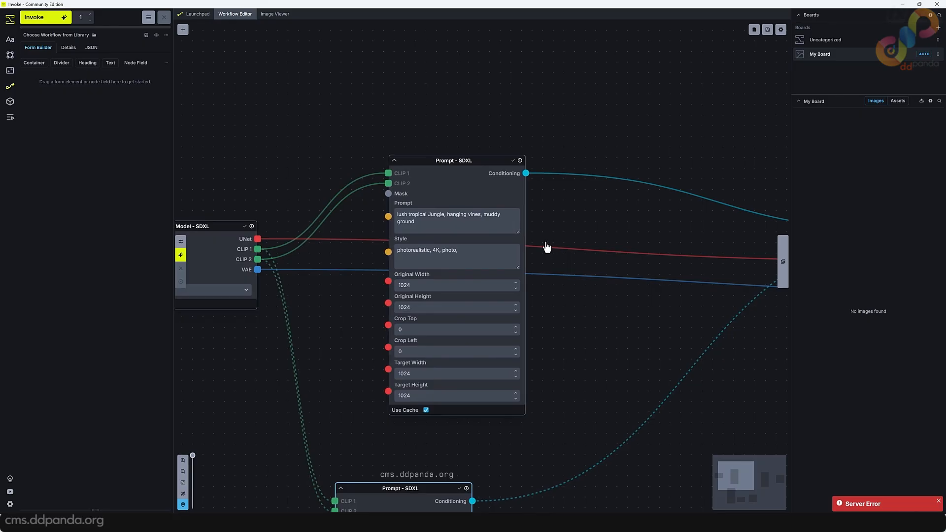
scroll(543, 242, "up", 4)
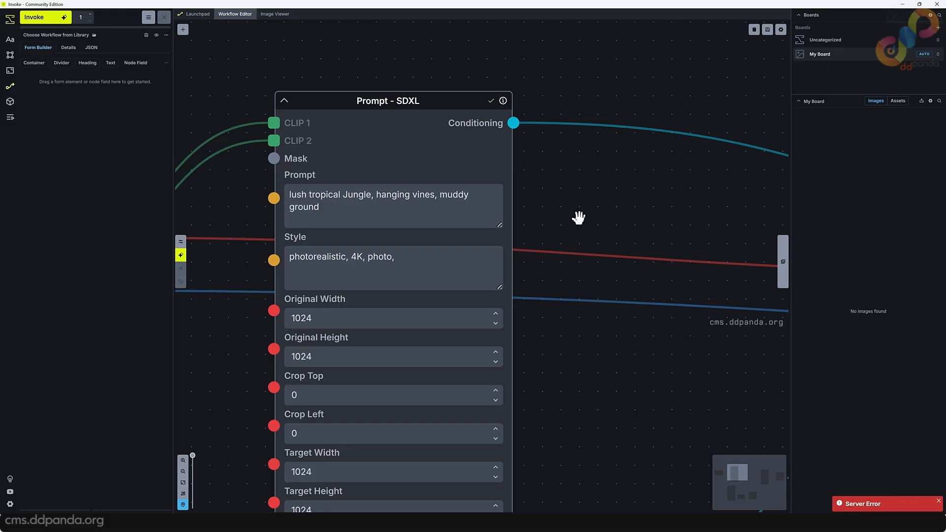
Run the SDXL text-to-image workflow with the current jungle prompt and view the generated image.
scroll(665, 221, "down", 5)
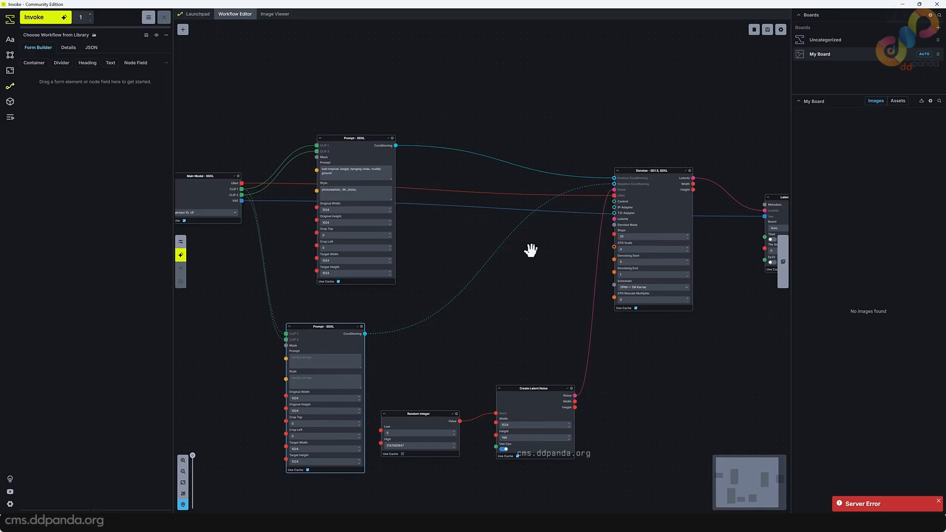
left_click_drag(758, 274, 519, 279)
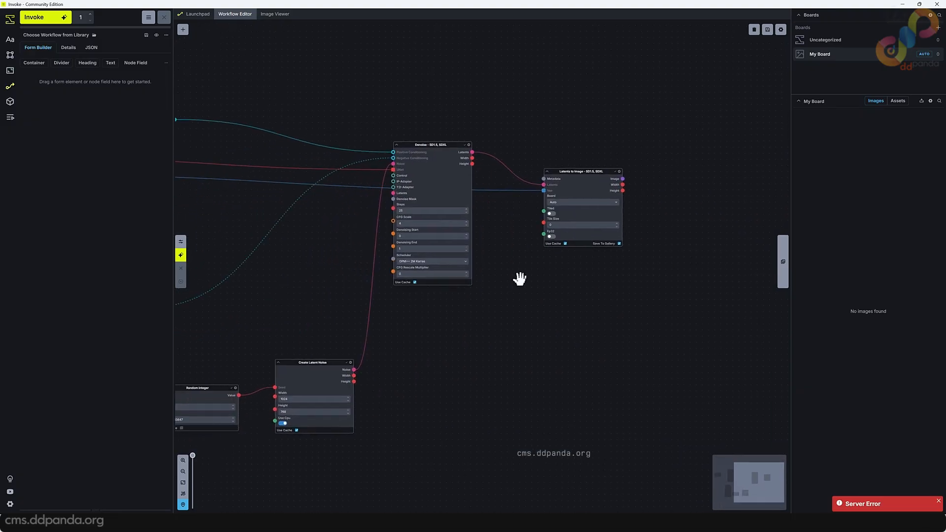
key("ctrl+Return")
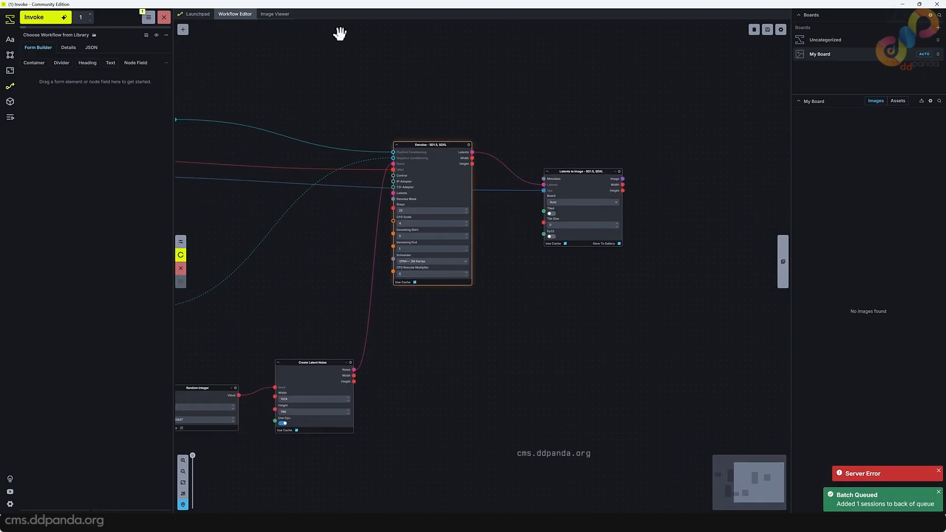
left_click(276, 16)
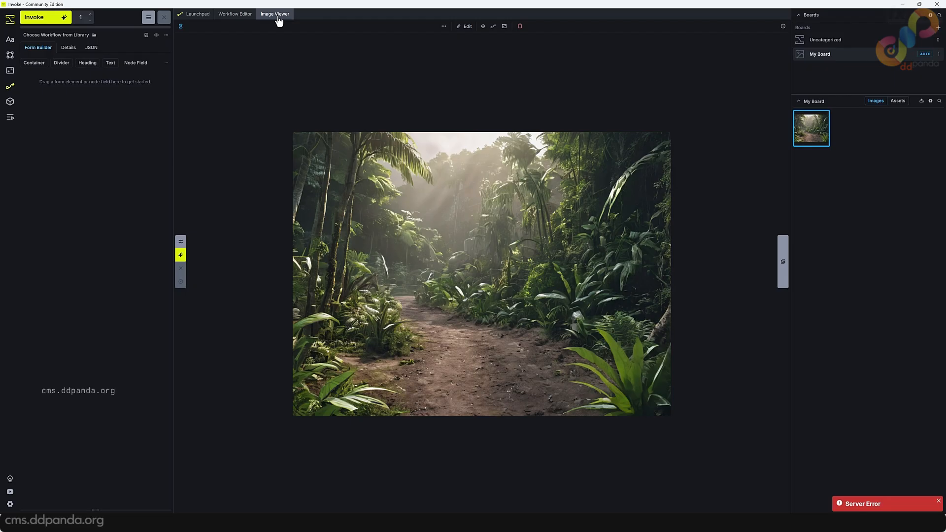
Return to the workflow graph and append "shallow depth of field" to the Style text of the jungle Prompt - SDXL node.
left_click(235, 15)
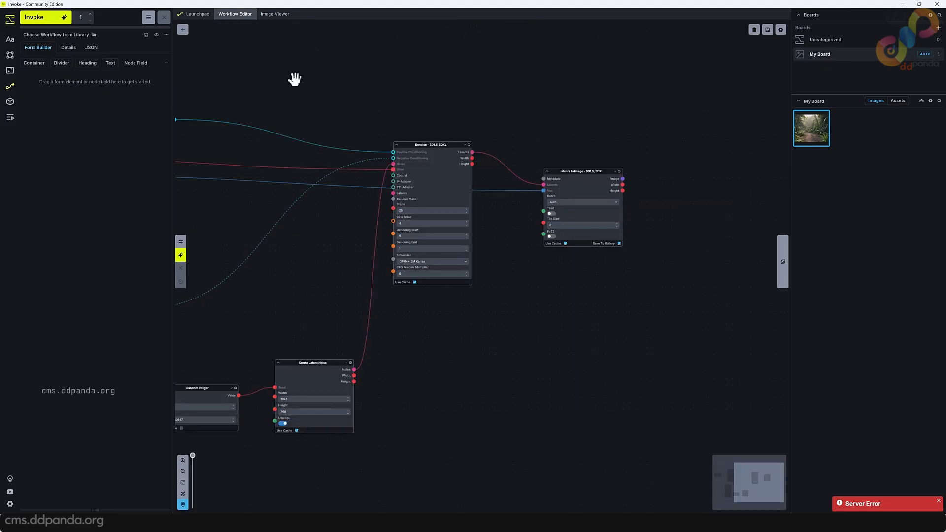
left_click_drag(295, 251, 616, 240)
scroll(444, 189, "up", 6)
left_click_drag(573, 185, 553, 246)
left_click(469, 171)
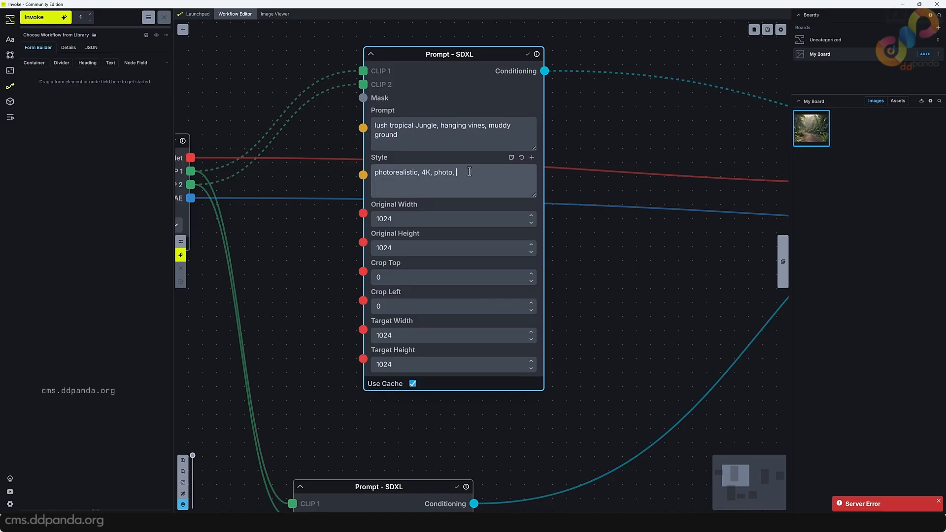
type("shallow depth ")
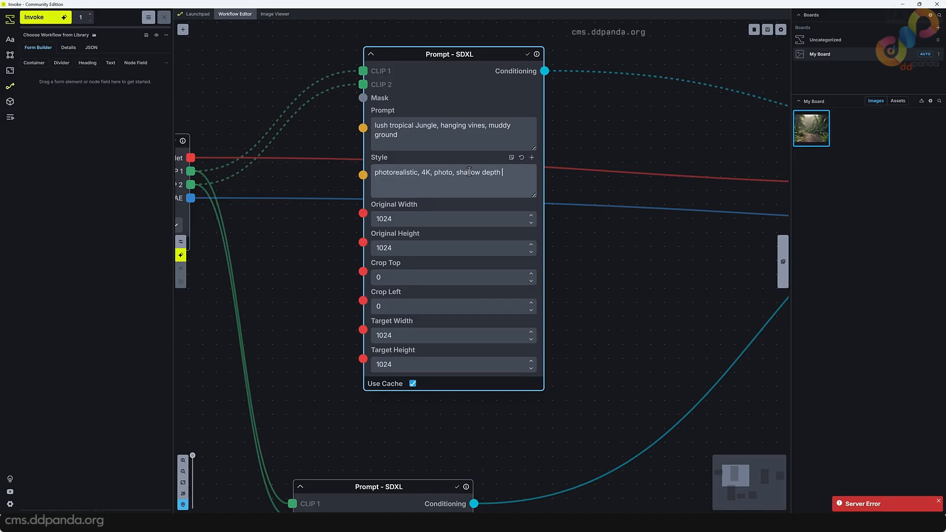
type("of field")
Run the workflow again with the extended style text and watch the new image generate in the viewer.
scroll(619, 308, "down", 5)
left_click_drag(540, 327, 473, 258)
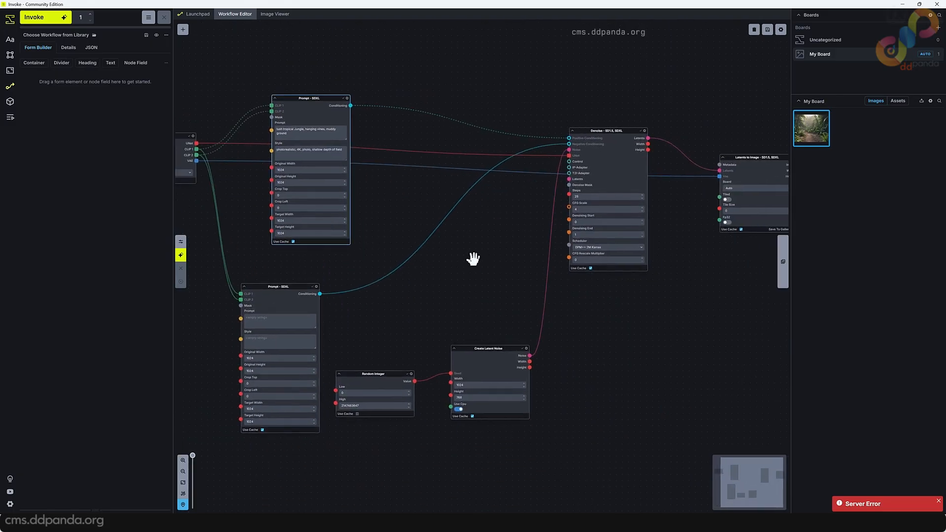
key("ctrl+Return")
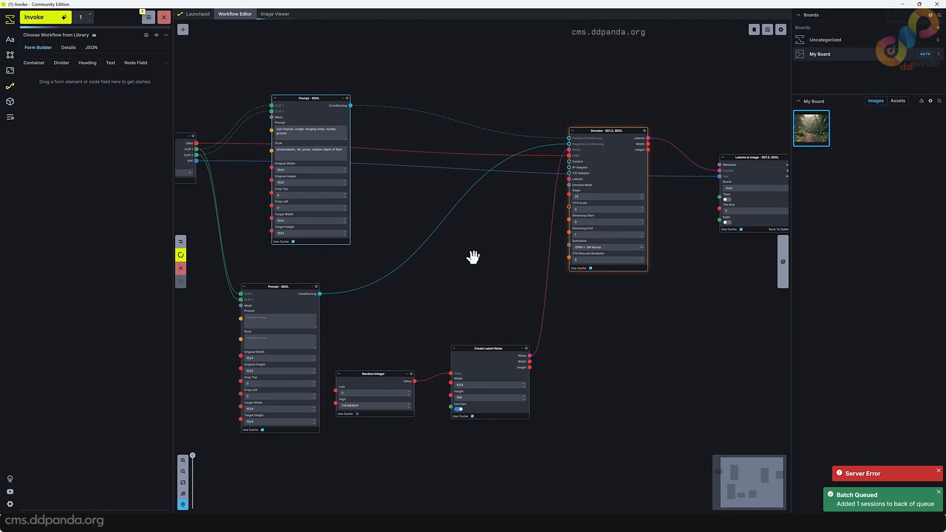
left_click(273, 13)
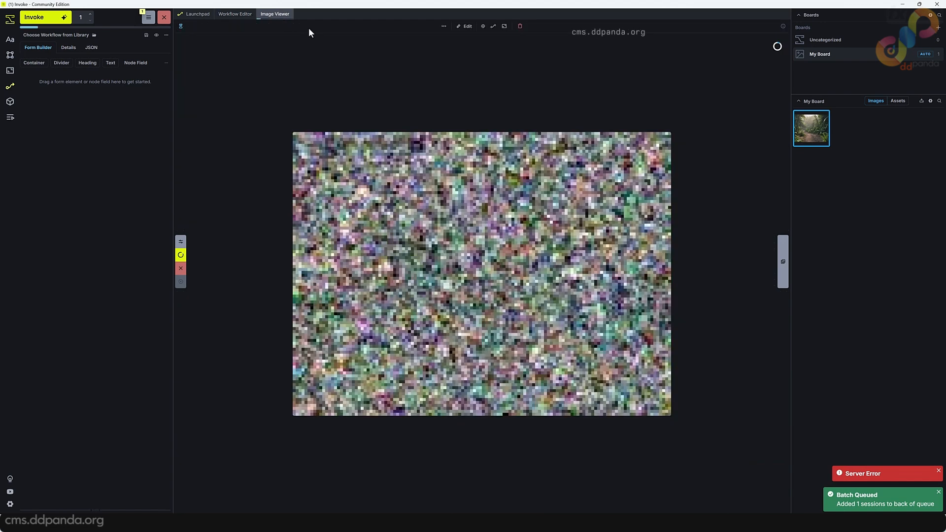